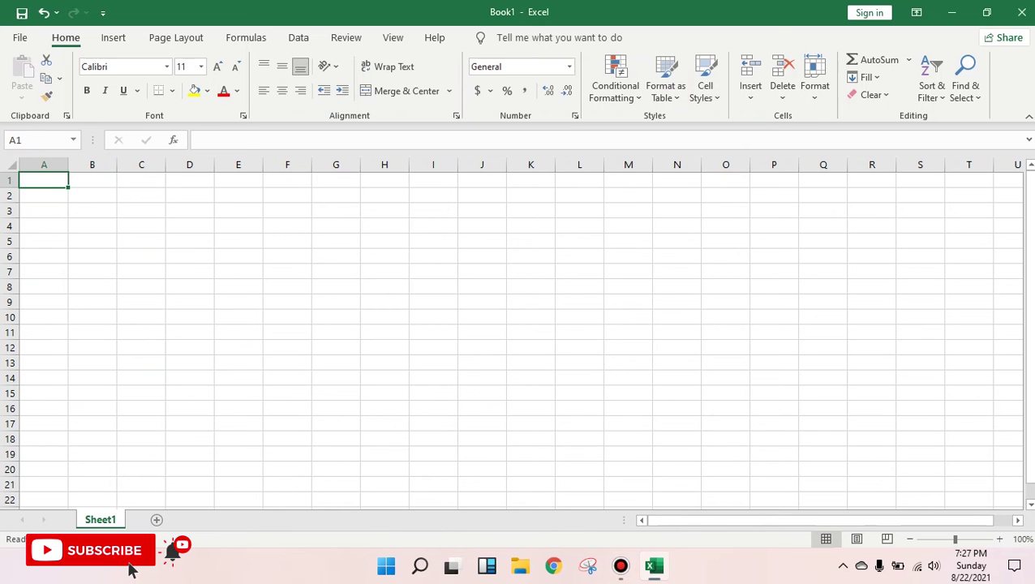
Enter the word 'The' in cell C7.
key("Down")
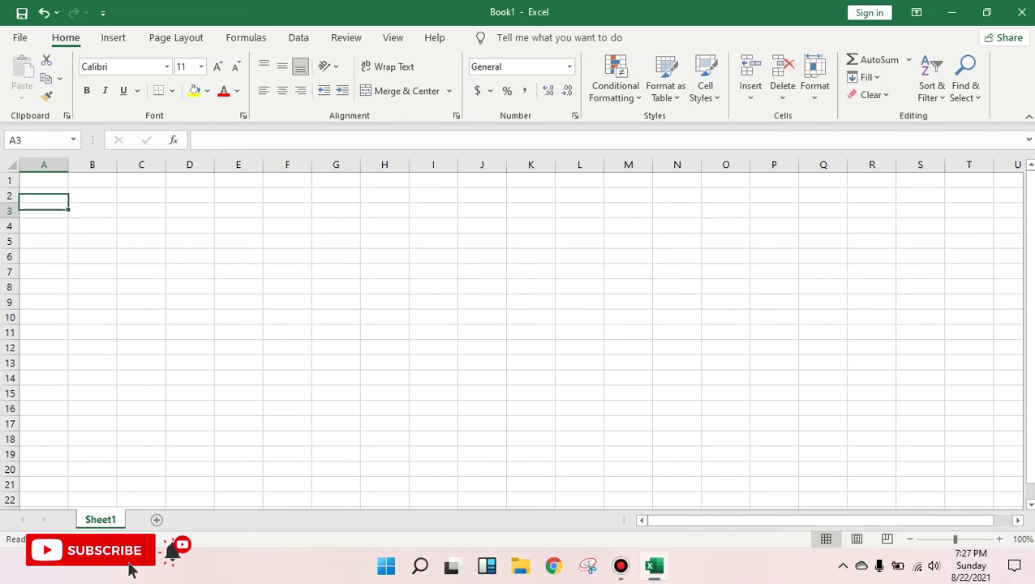
key("Down")
key("Down")
key("Up")
key("Up")
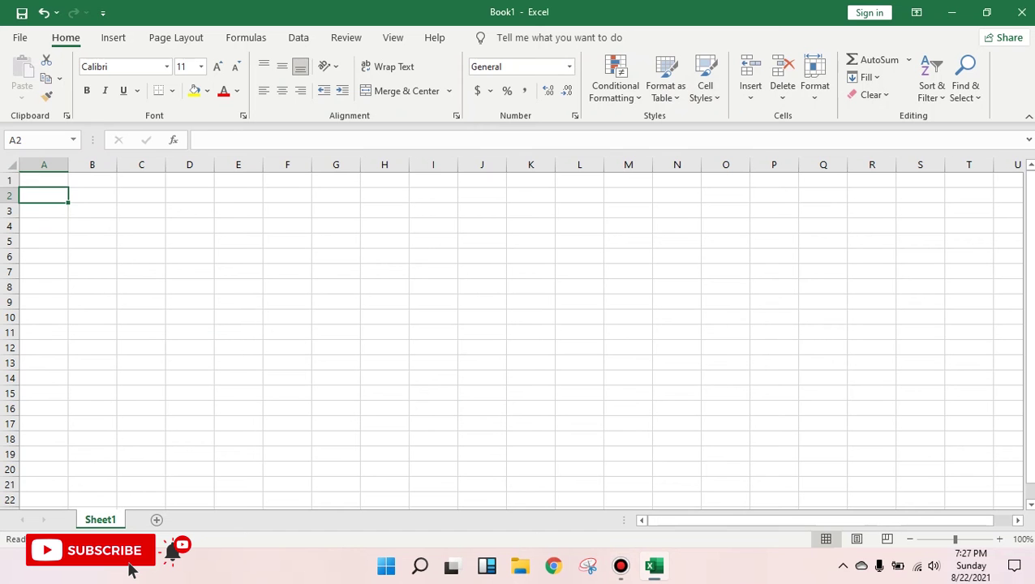
key("Down")
key("Down")
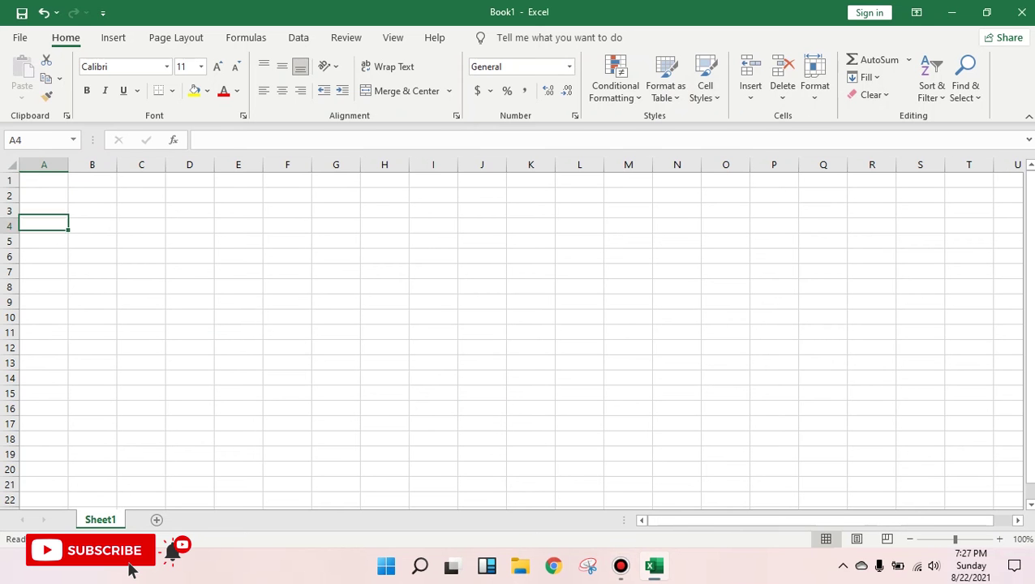
key("Down")
key("Down")
key("Right")
key("Up")
key("Up")
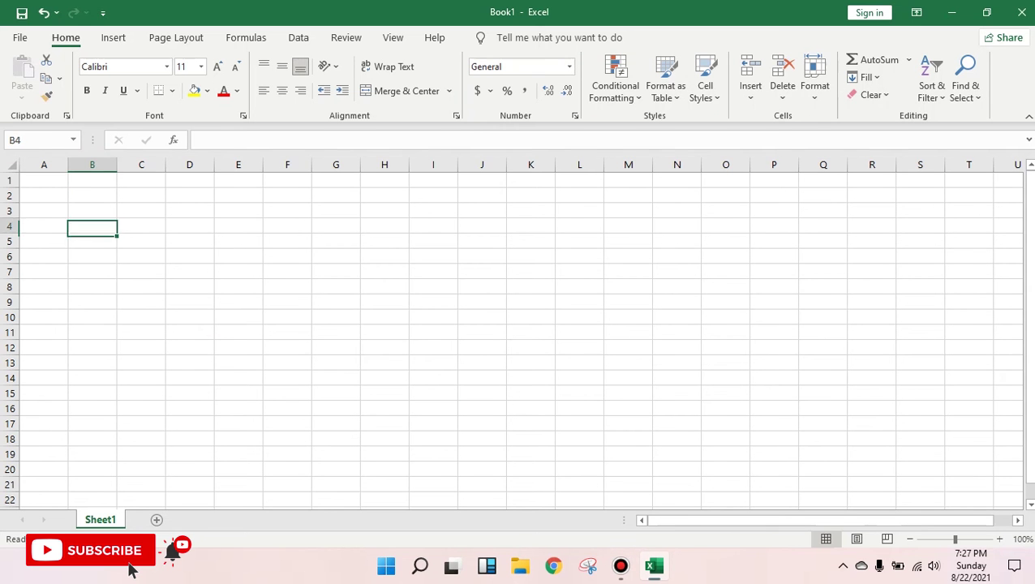
key("Up")
key("Up")
key("Up")
key("Down")
key("Down")
key("Down")
key("Down")
key("Down")
key("Down")
key("Right")
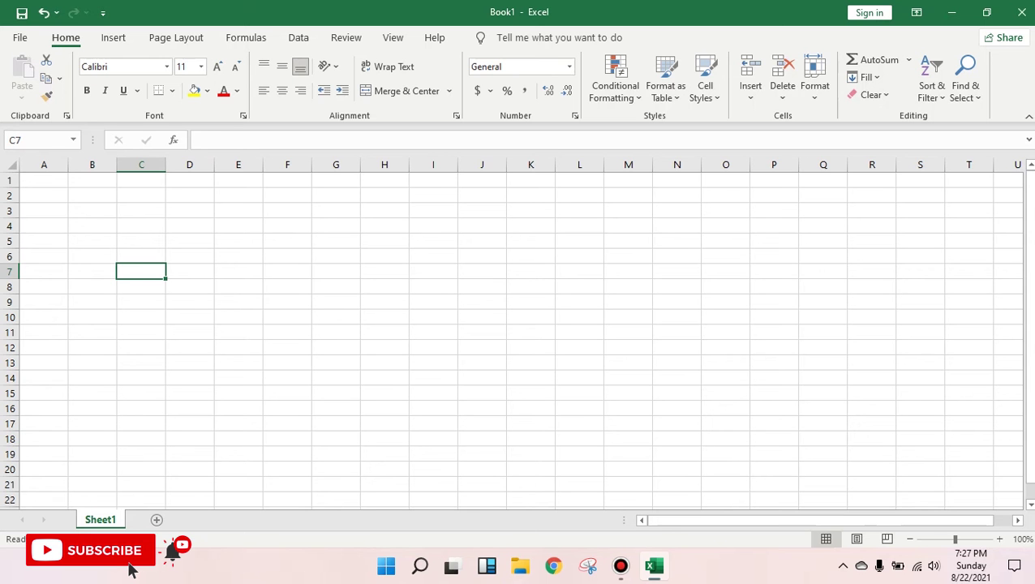
type("The")
key("Left")
key("Left")
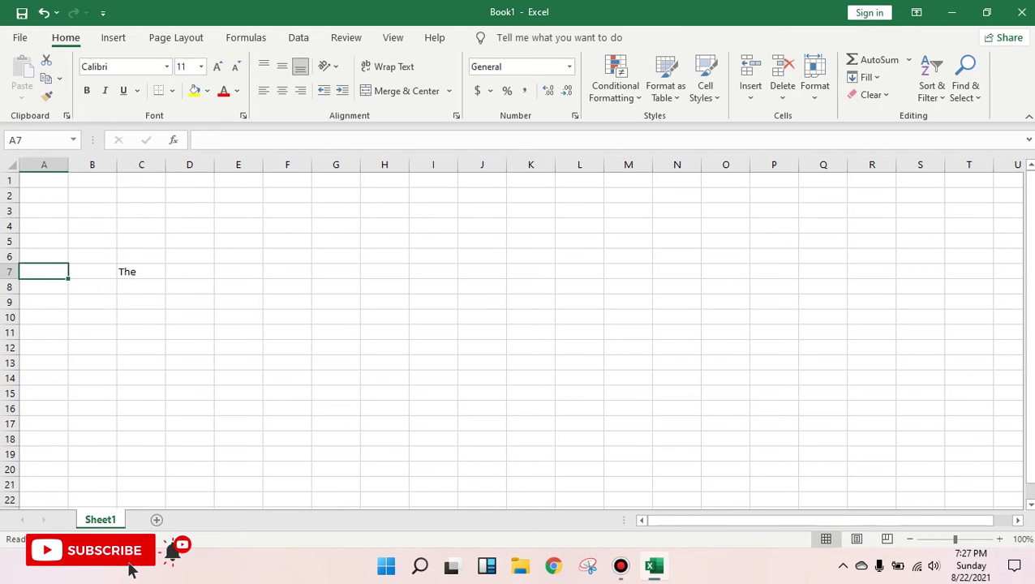
key("Right")
key("Right")
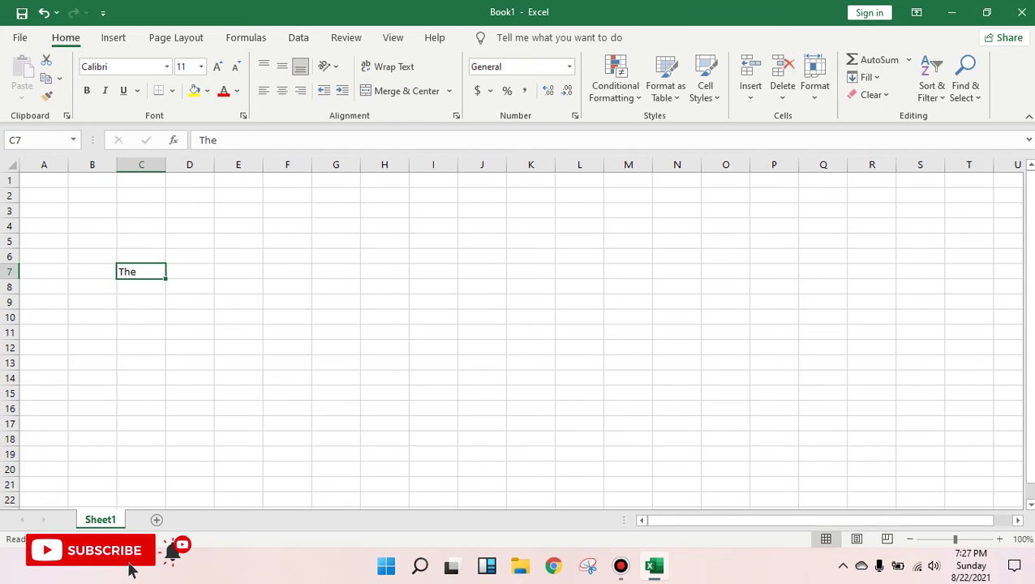
Edit C7 in place, inserting 'hh' and then deleting it again.
key("F2")
key("Left")
key("Left")
key("Left")
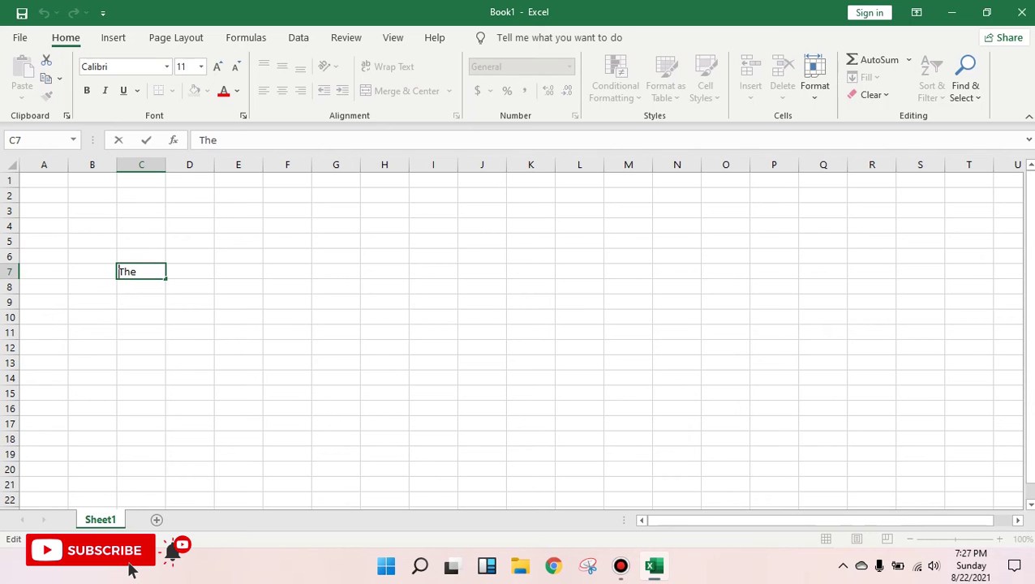
key("Right")
key("Right")
key("Right")
key("Left")
type("hh")
key("BackSpace")
key("BackSpace")
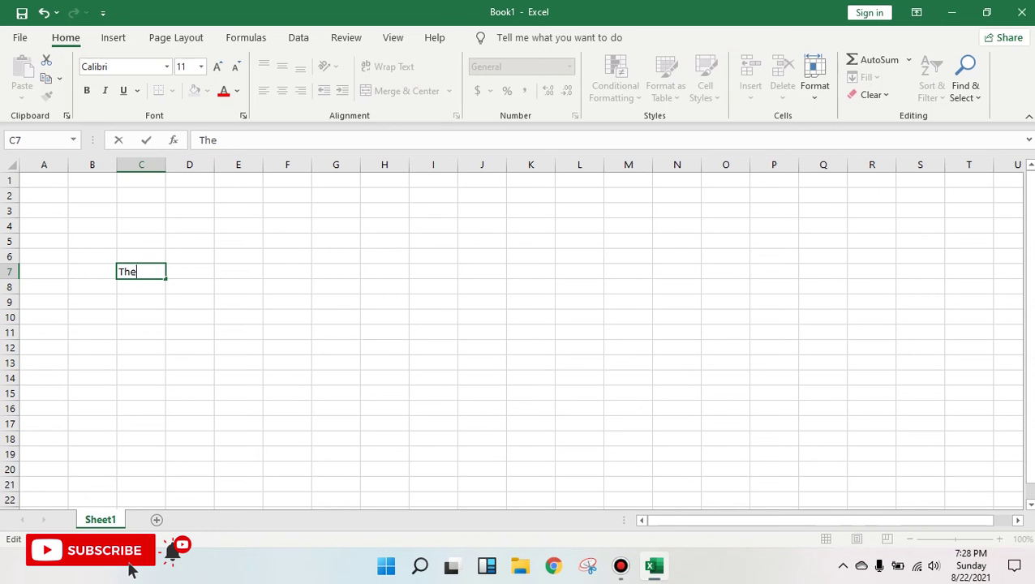
key("Home")
Overwrite cell C7 with 'yyy'.
left_click(189, 317)
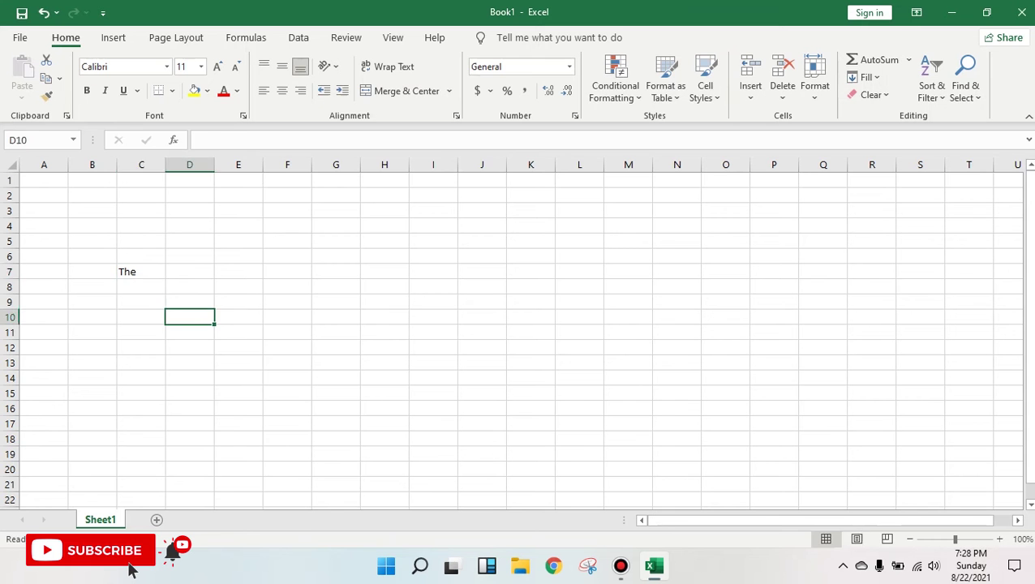
left_click(141, 272)
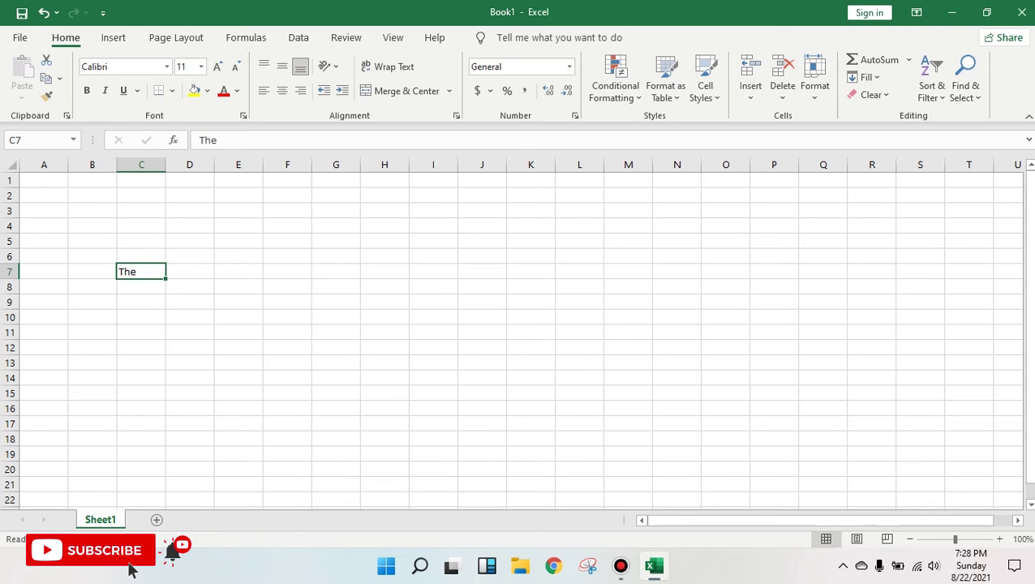
type("yyy")
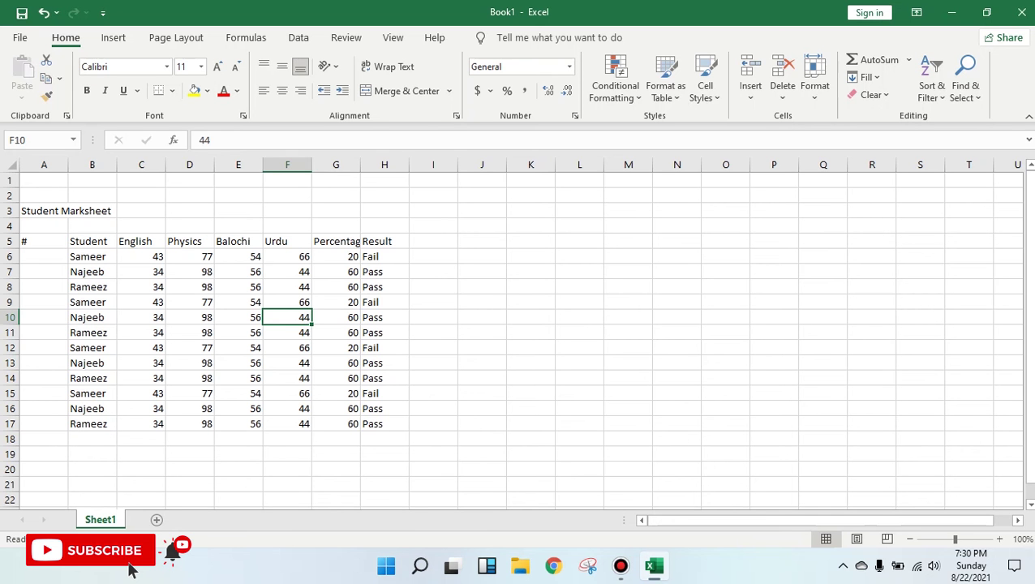
Return to the Student Marksheet title in A3 and check its text.
key("Left")
key("Left")
key("Left")
key("Left")
key("Left")
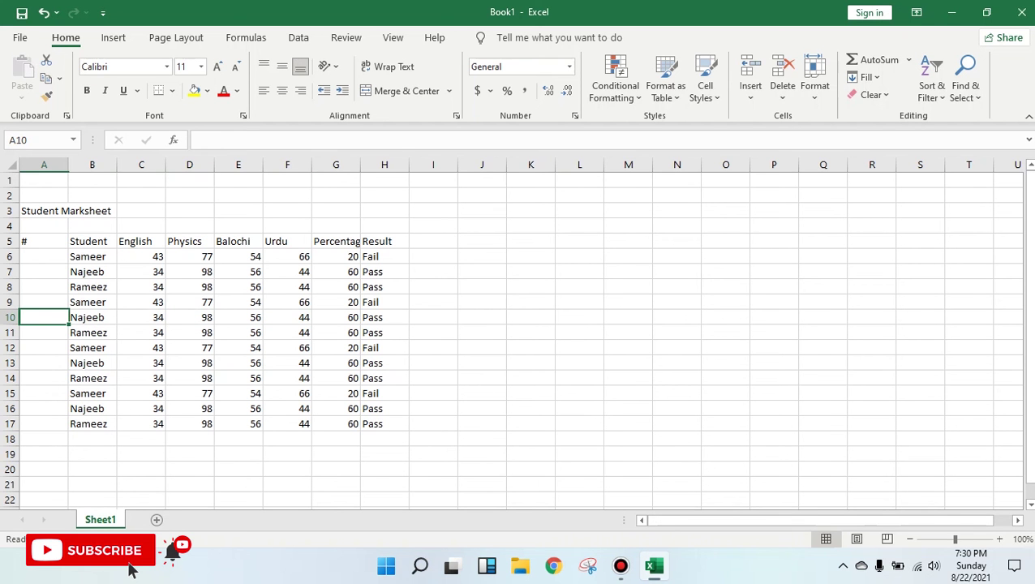
key("Up")
key("Up")
key("Up")
key("Up")
key("Up")
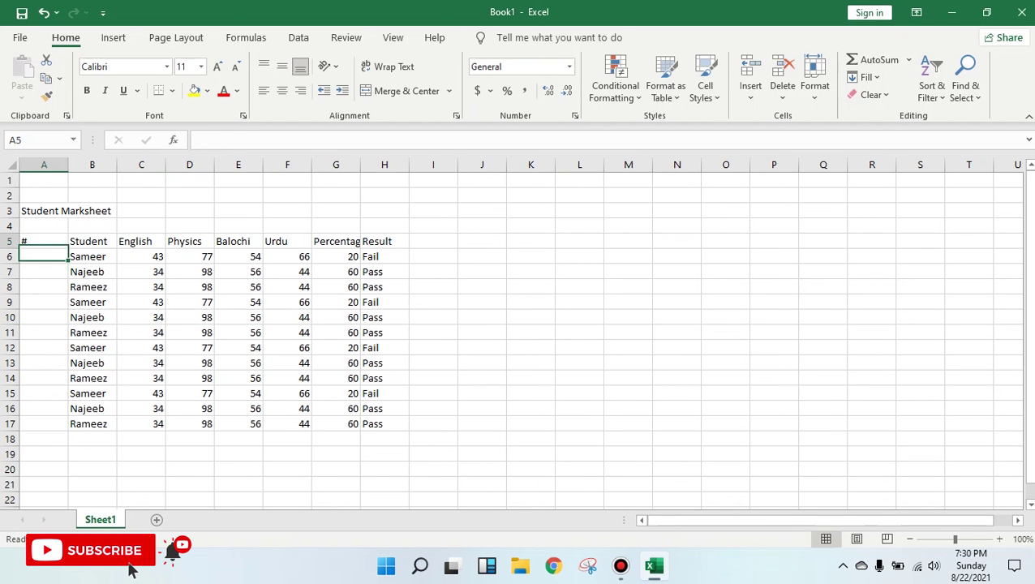
key("Up")
key("Up")
key("Right")
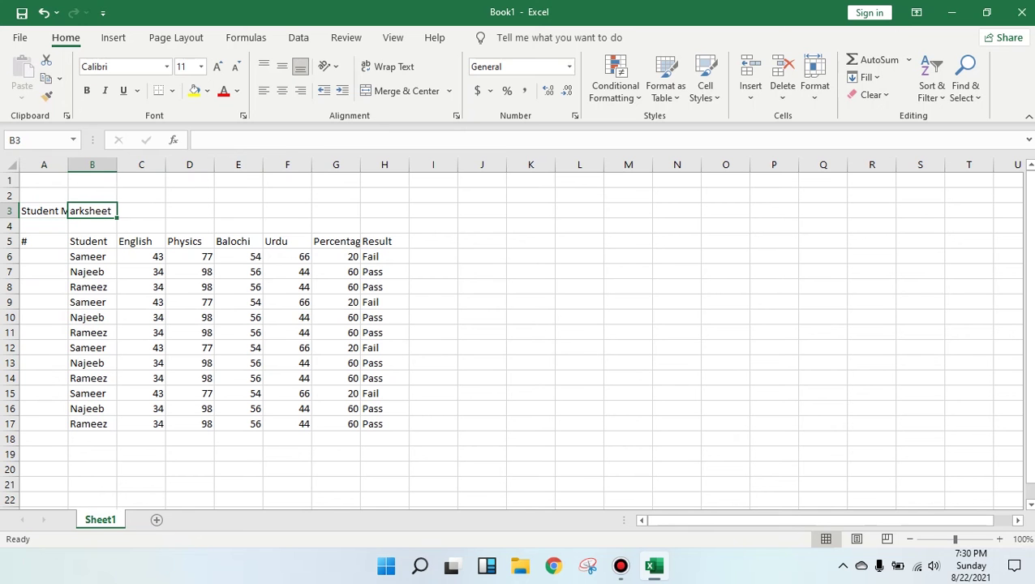
key("Left")
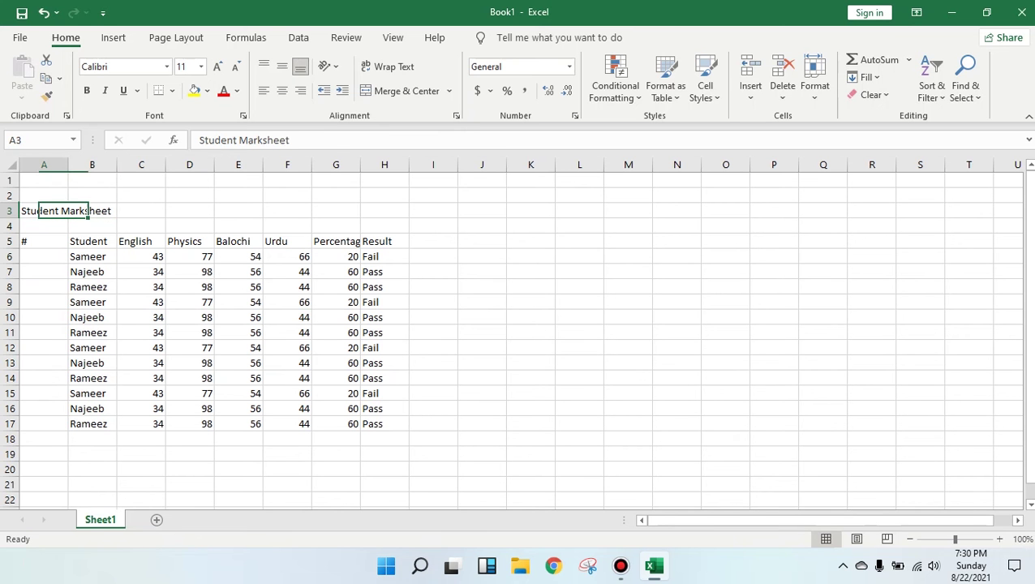
key("F2")
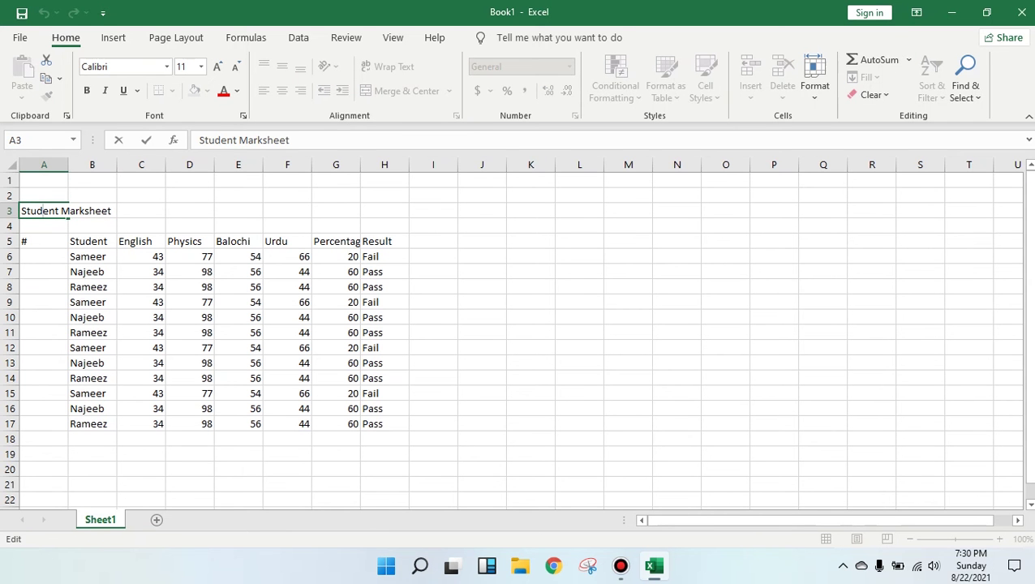
left_click(189, 469)
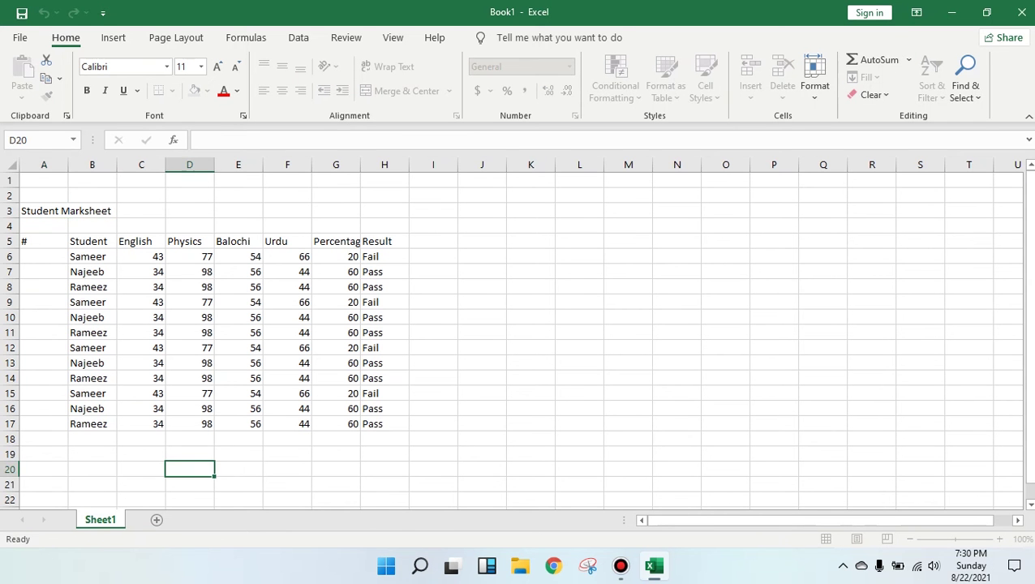
left_click(44, 211)
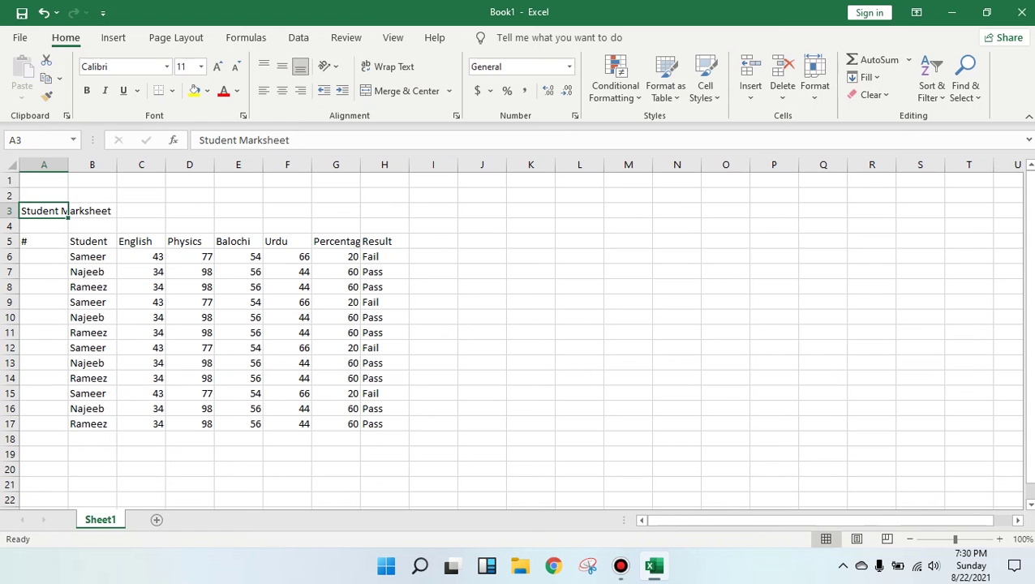
Merge and centre cells A3:H3 for the title.
left_click_drag(44, 211, 384, 211)
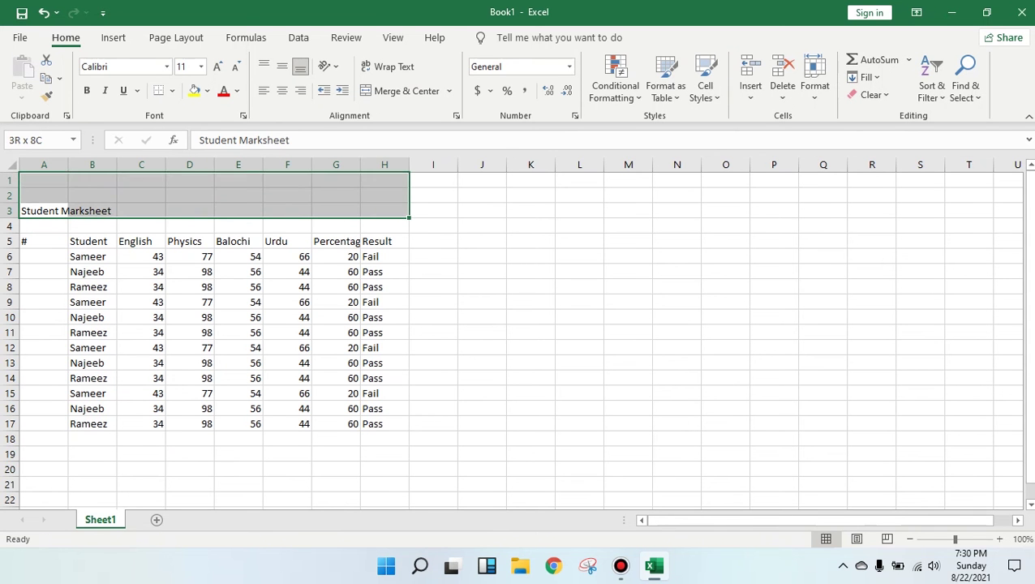
mouse_move(384, 211)
left_mouse_down()
mouse_move(385, 226)
mouse_move(385, 211)
left_mouse_up()
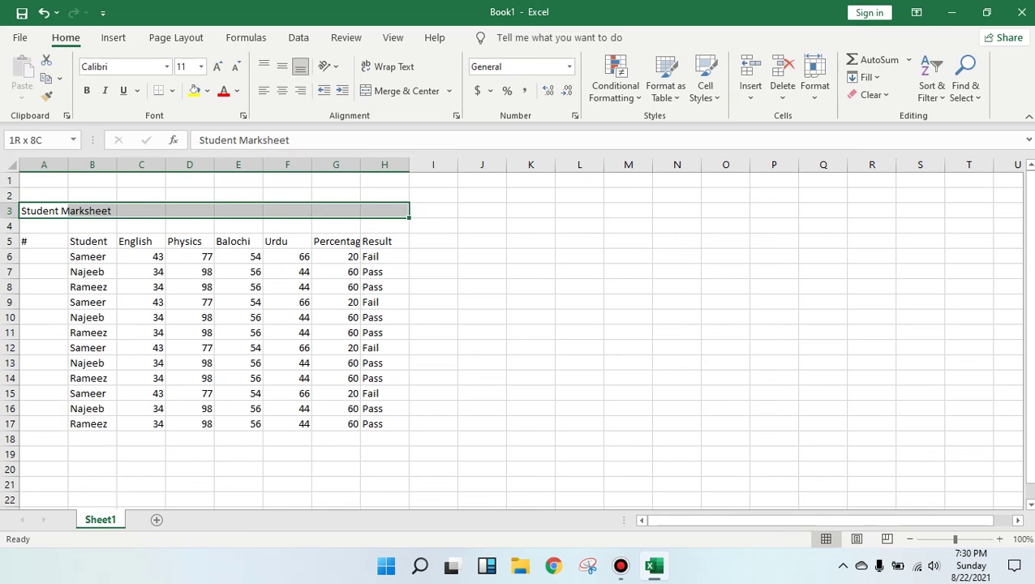
left_click(385, 210)
left_click_drag(44, 211, 384, 211)
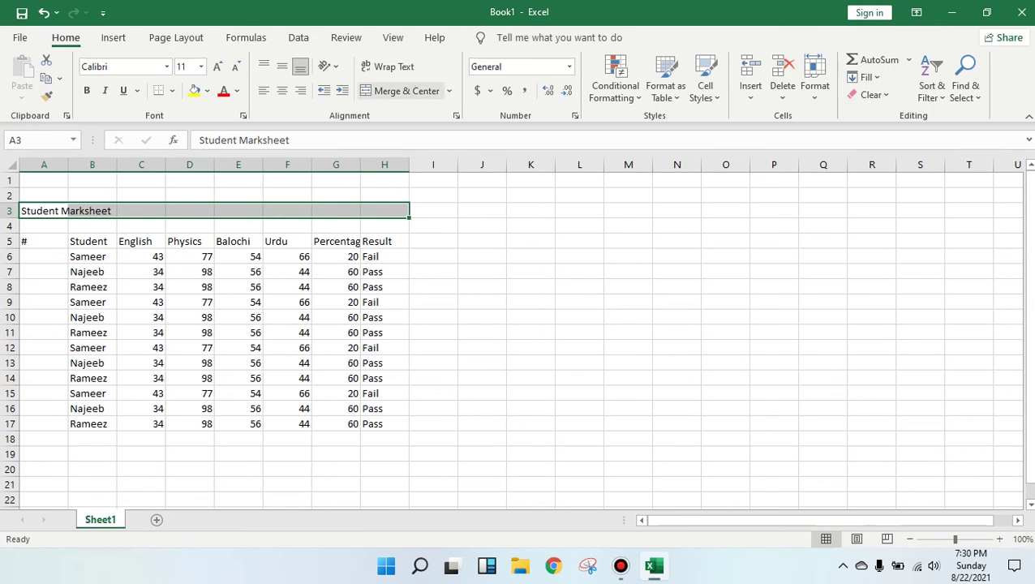
left_click(401, 91)
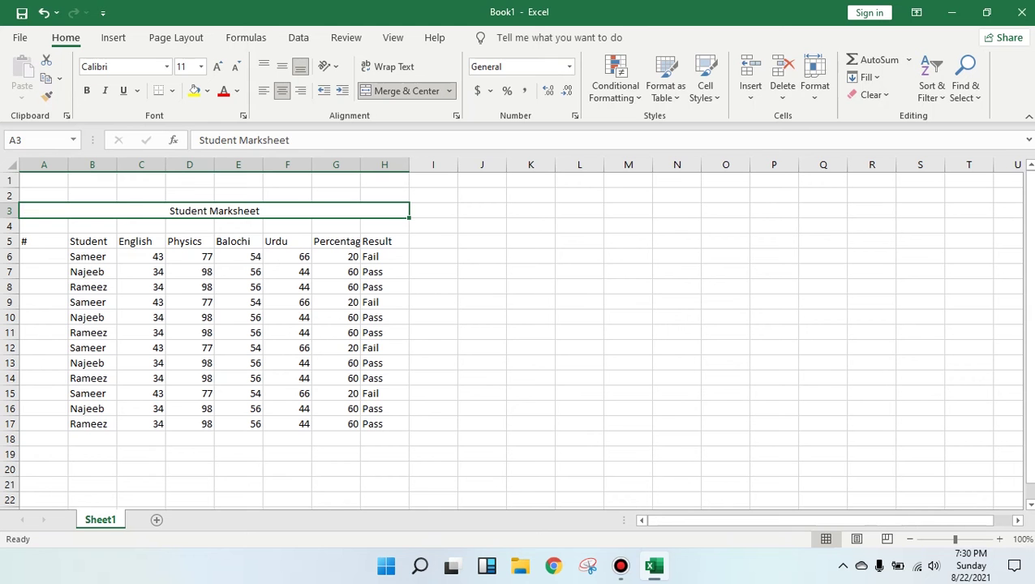
Make the Student Marksheet title text bold at font size 14.
double_click(214, 211)
double_click(237, 210)
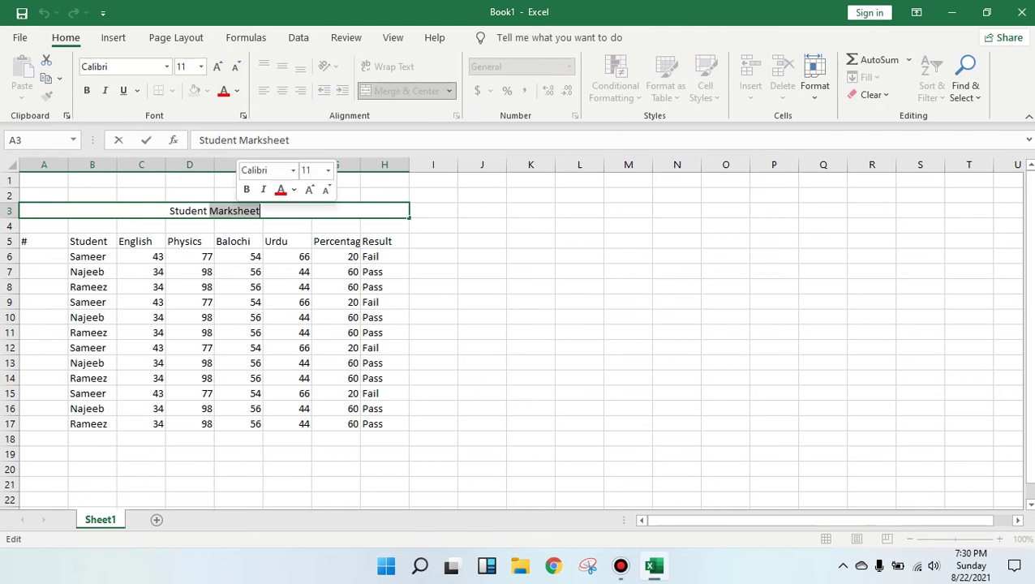
key("shift+Home")
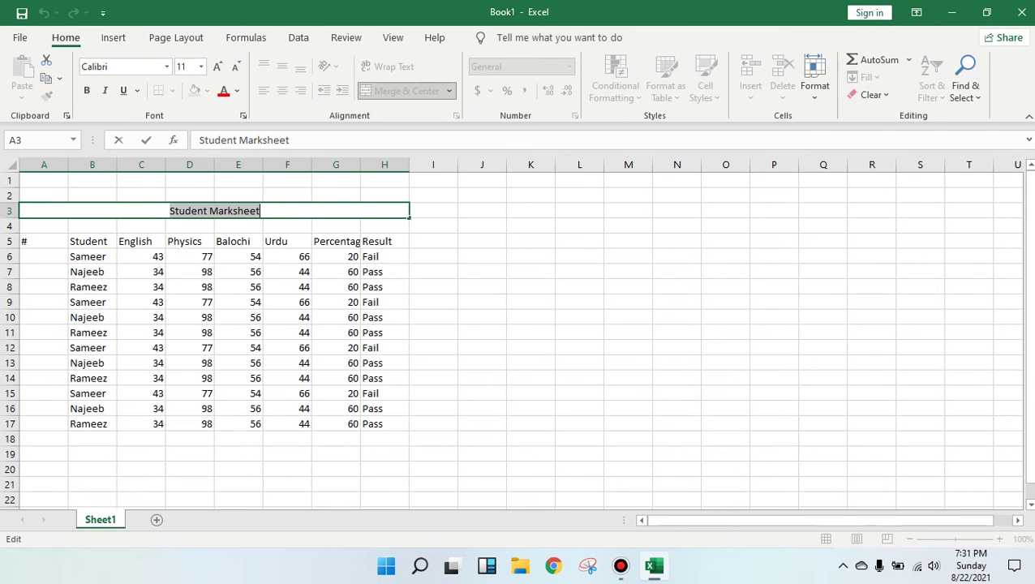
left_click(201, 66)
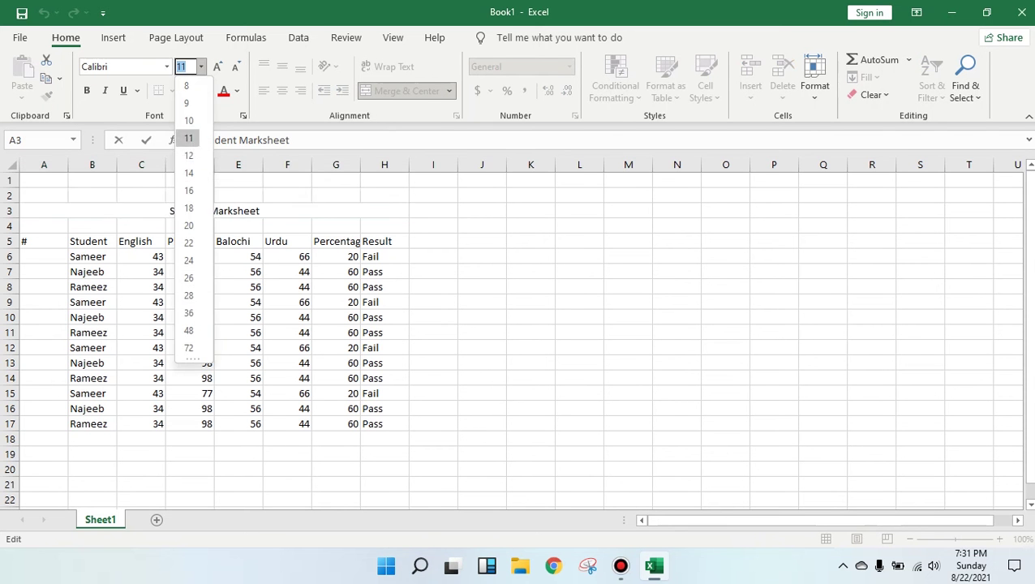
left_click(185, 171)
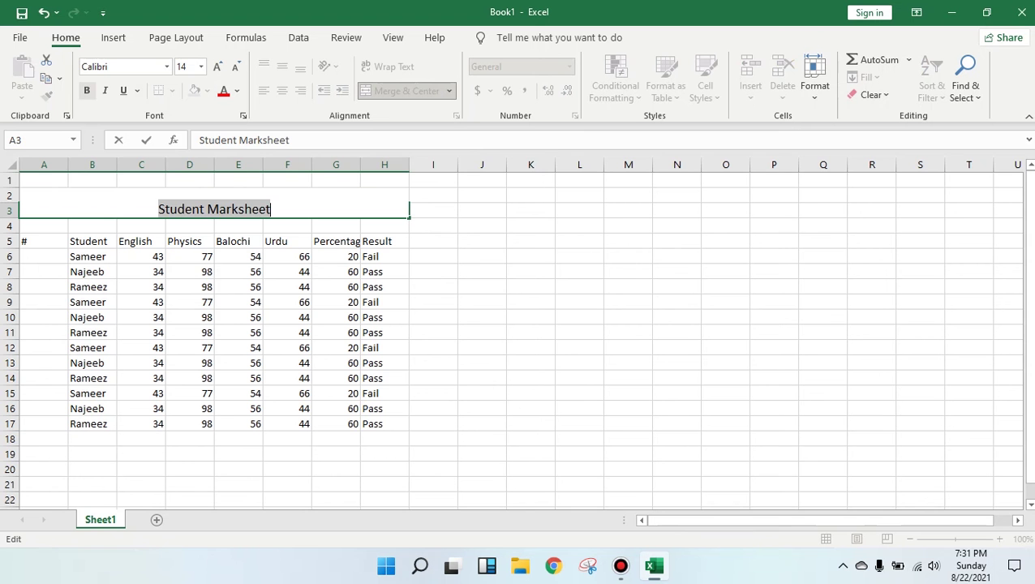
key("ctrl+b")
left_click(434, 381)
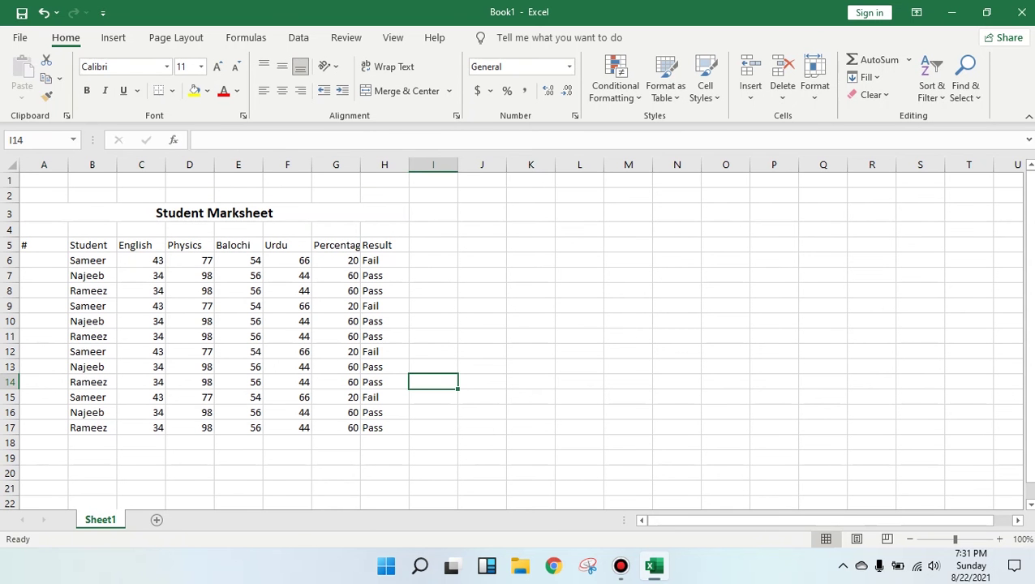
Enter 1 and 2 in A6:A7, fill down to row 17, then clear the result.
left_click(482, 306)
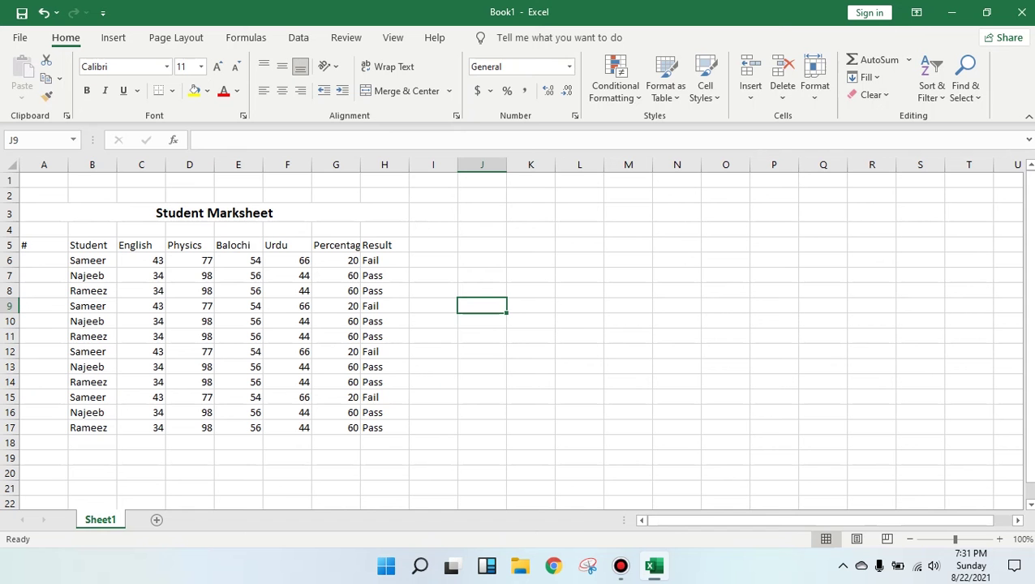
left_click(44, 261)
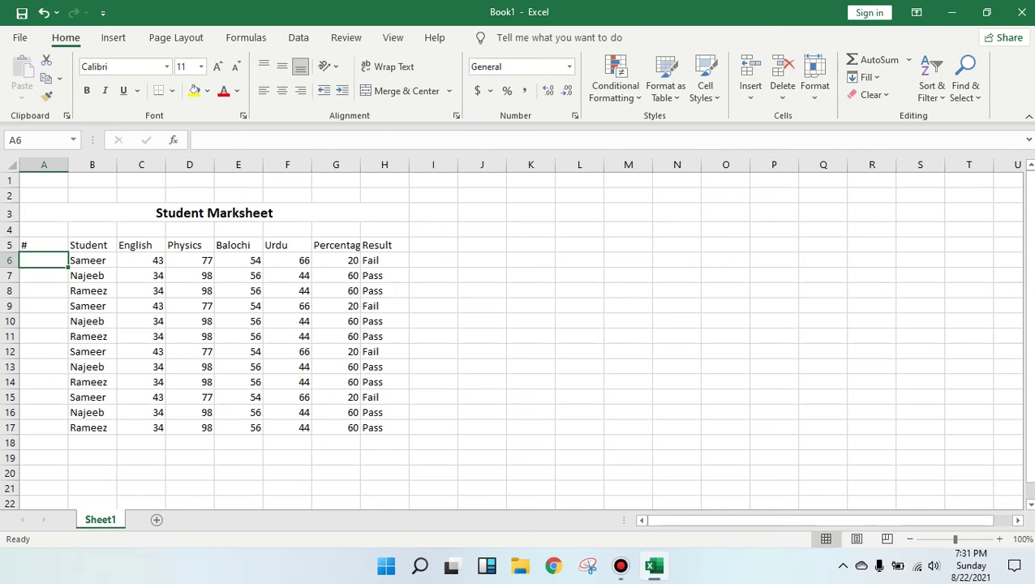
key("Down")
key("Up")
type("1")
key("Return")
type("2")
key("Return")
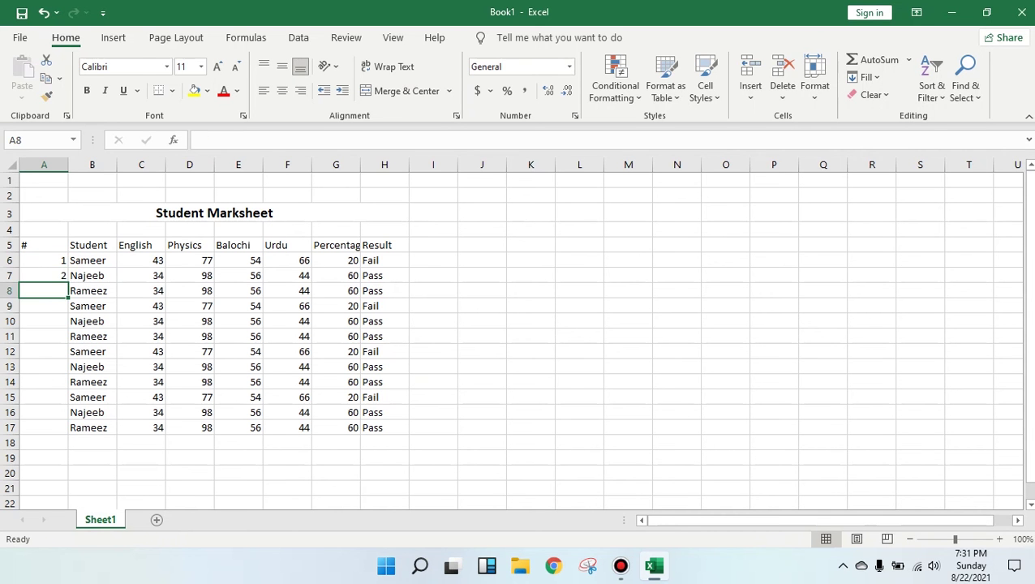
left_click_drag(45, 260, 70, 436)
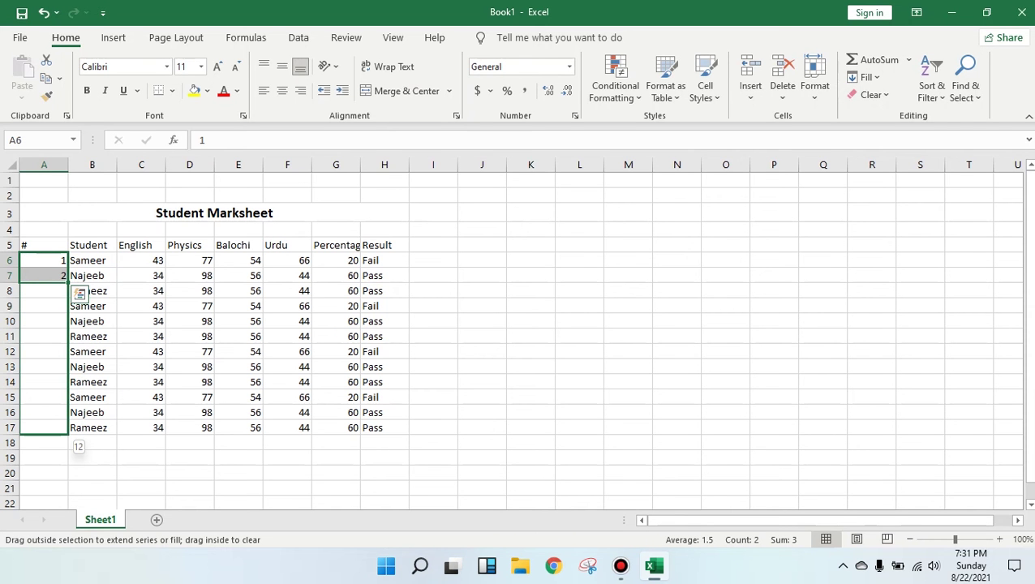
left_click_drag(70, 436, 70, 436)
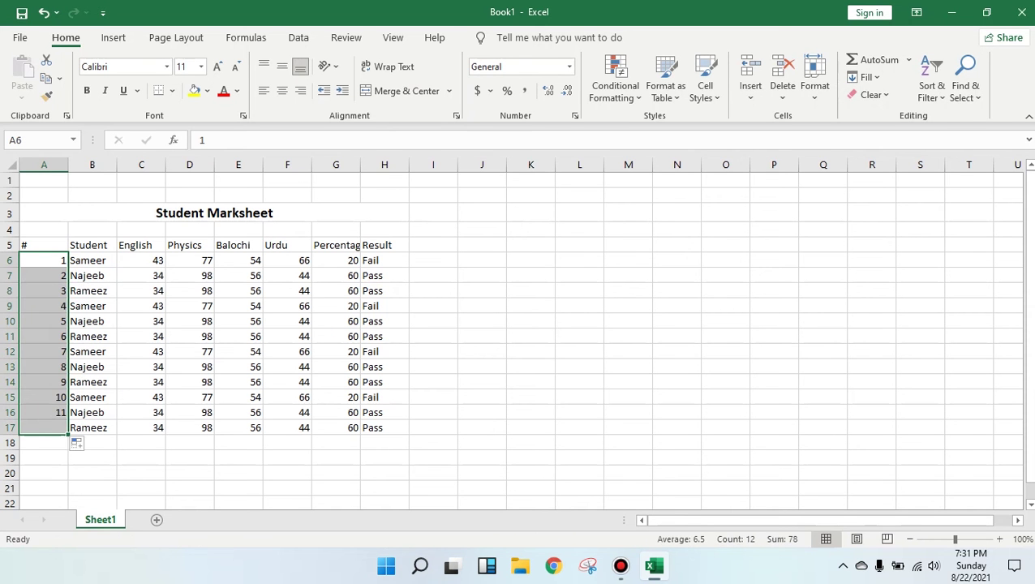
key("Delete")
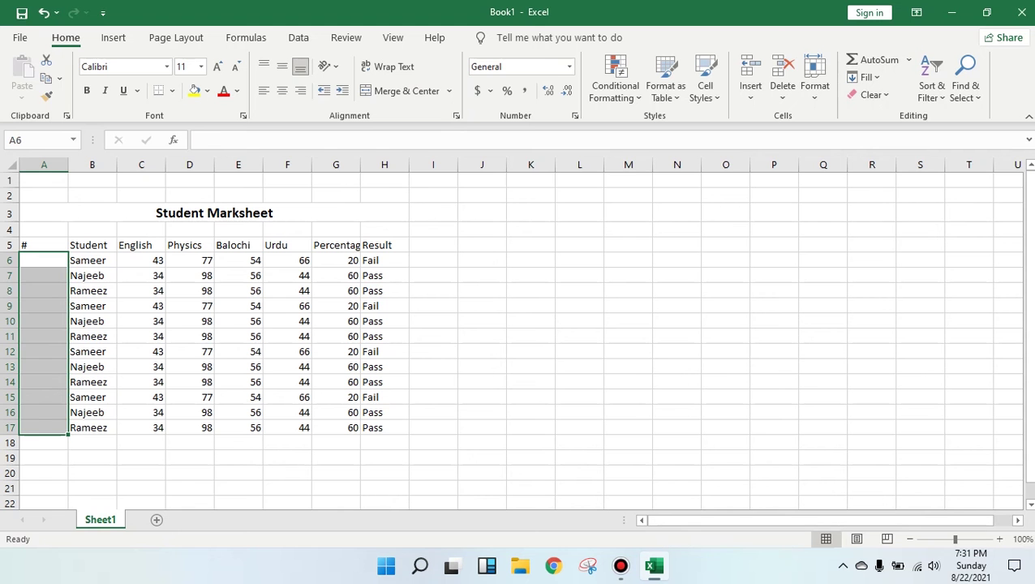
Try starting the series with 1 and 3 in A6:A7, then delete it.
left_click(43, 259)
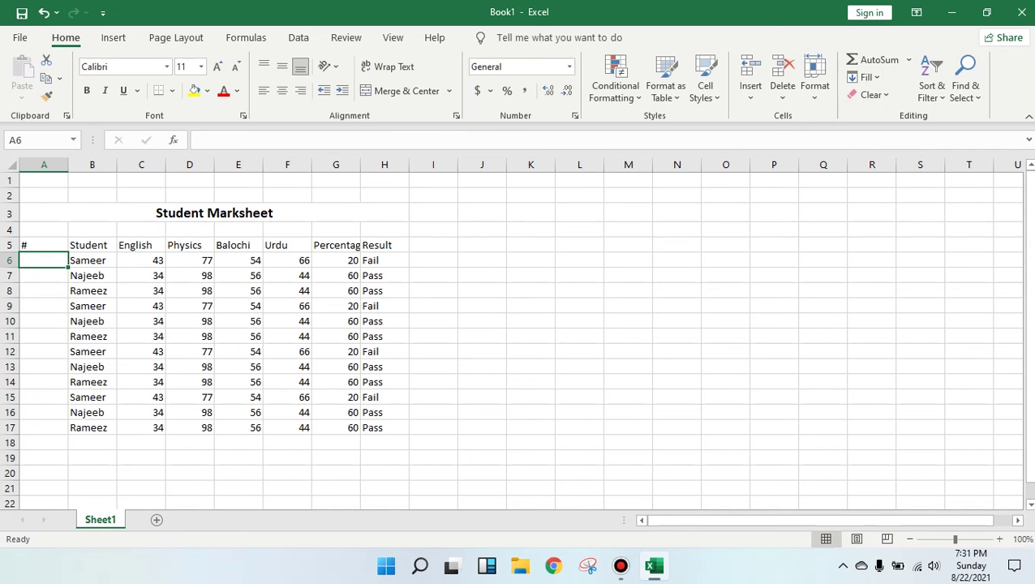
type("1")
key("Return")
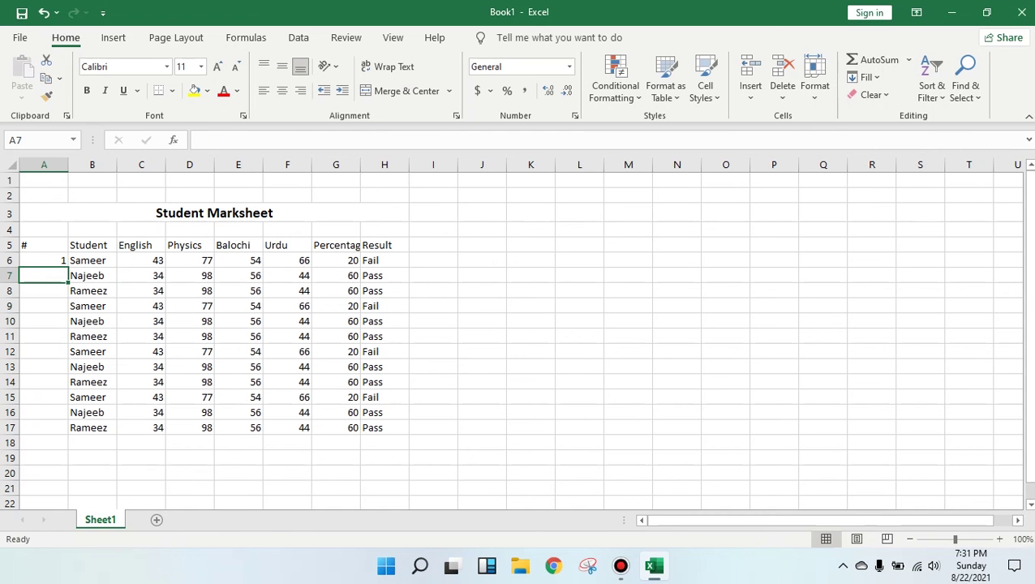
type("3")
key("Return")
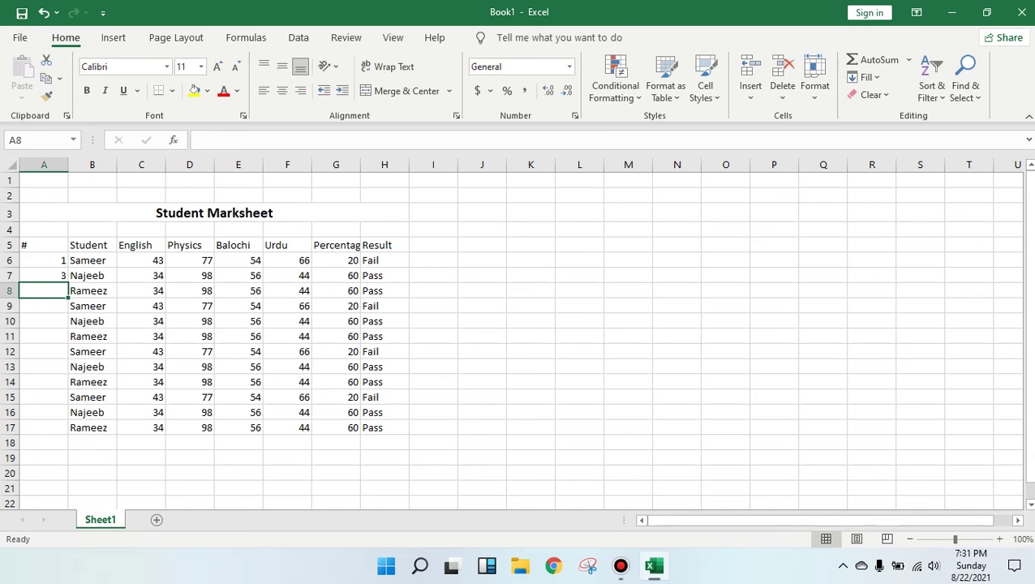
mouse_move(44, 260)
left_mouse_down()
mouse_move(43, 275)
mouse_move(70, 293)
mouse_move(70, 430)
left_mouse_up()
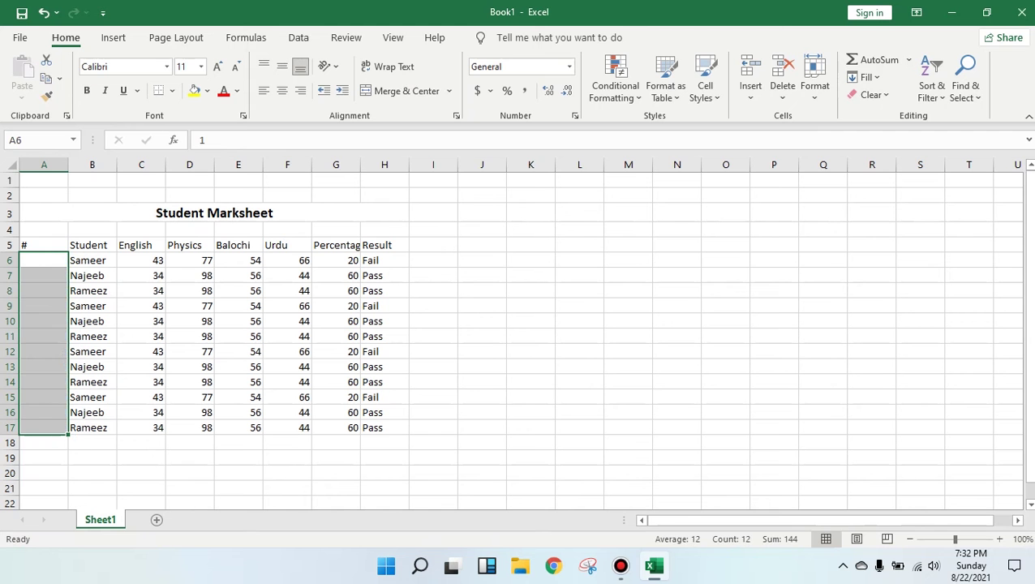
key("Delete")
Re-enter 1 and 2 in A6:A7 and fill the series 1–12 down to A17.
left_click(44, 245)
left_click(44, 260)
type("1")
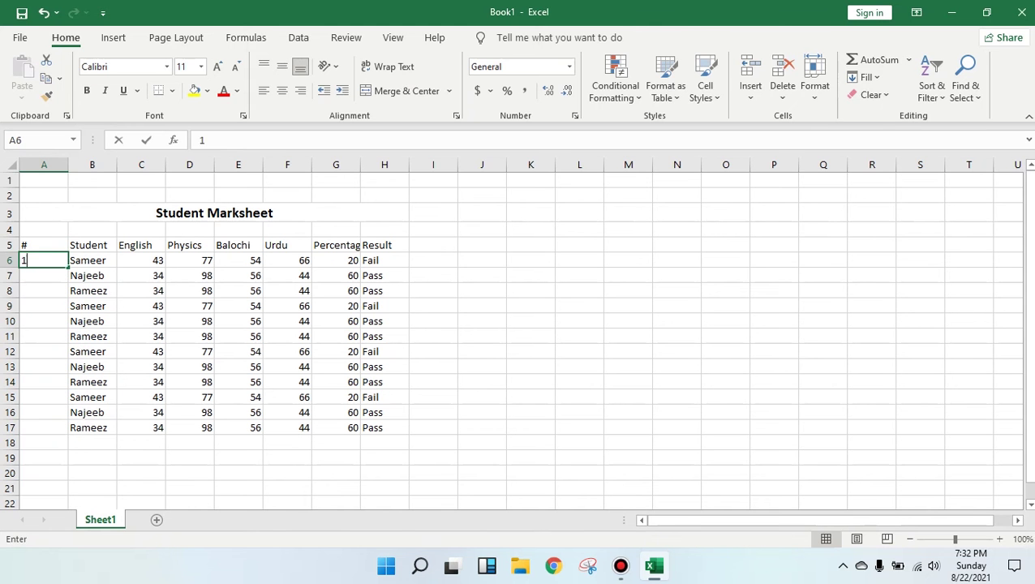
key("Return")
type("2")
left_click_drag(44, 260, 44, 276)
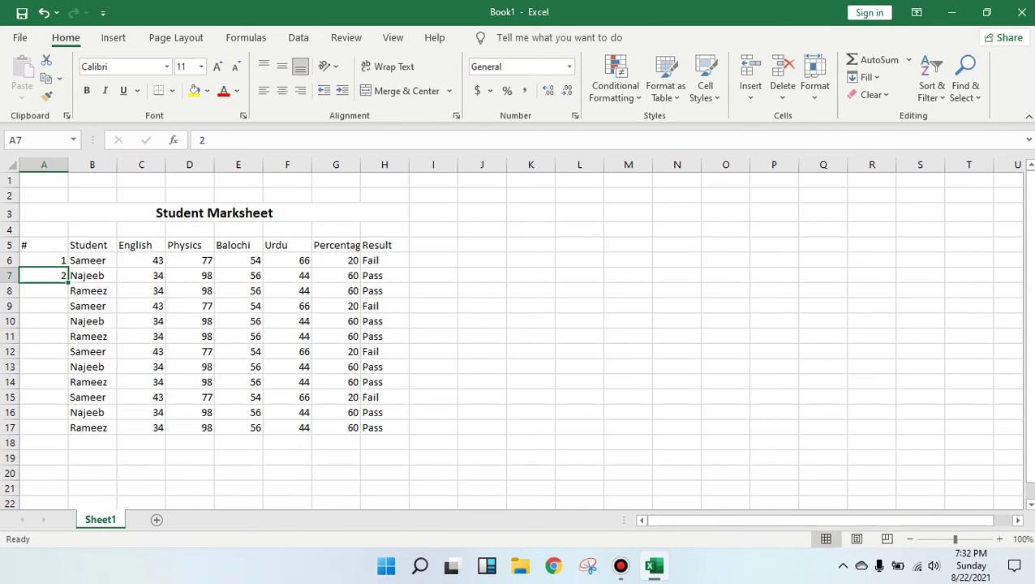
double_click(68, 283)
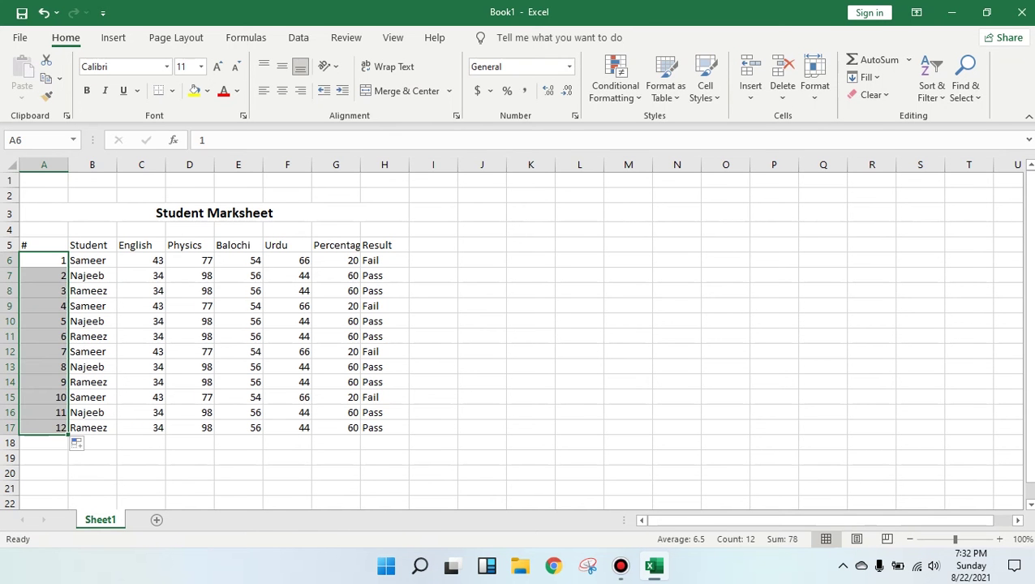
left_click(579, 351)
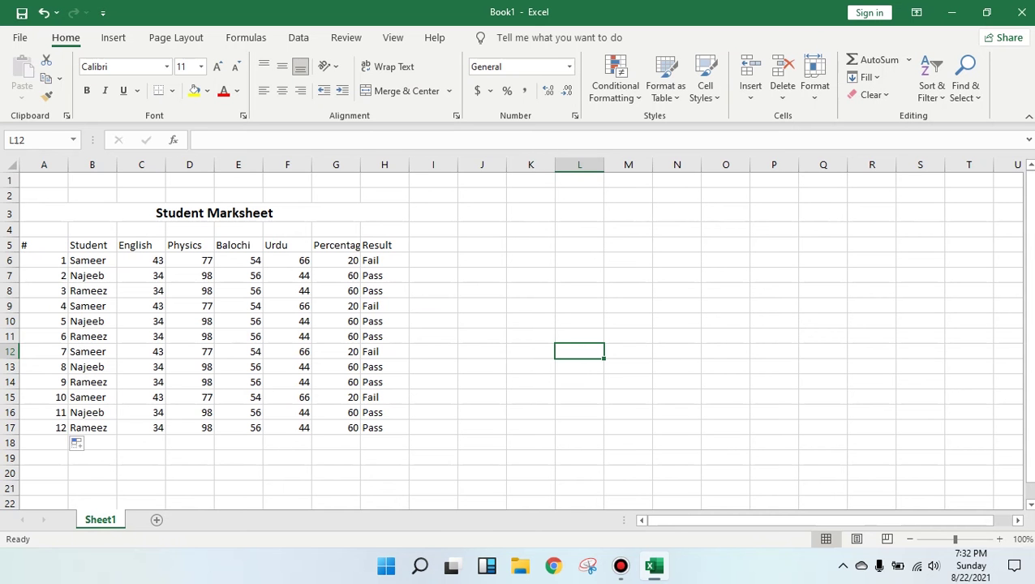
mouse_move(44, 260)
left_mouse_down()
mouse_move(385, 412)
mouse_move(32, 245)
left_mouse_up()
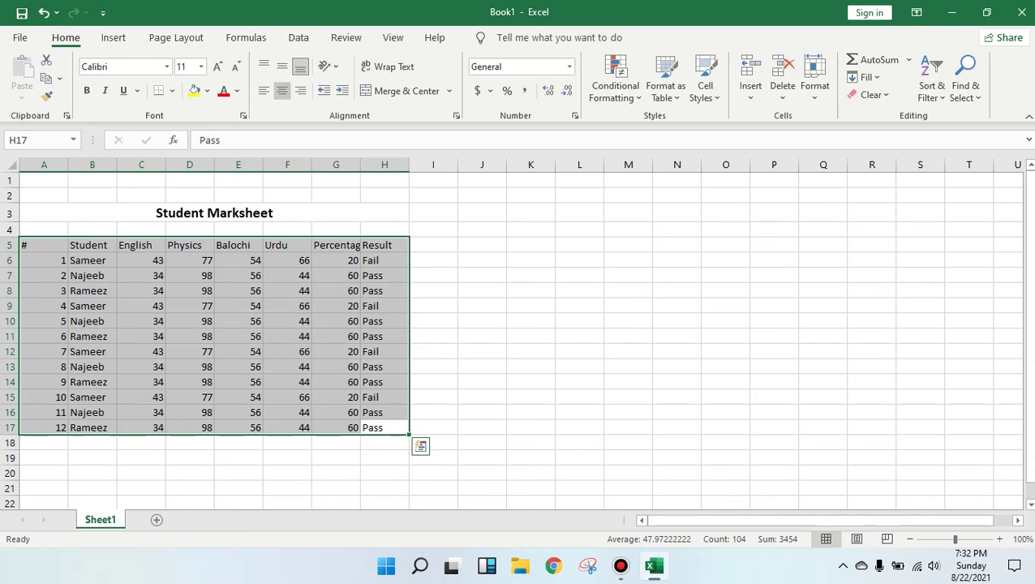
Centre all table entries horizontally and vertically.
left_click(282, 90)
left_click(281, 67)
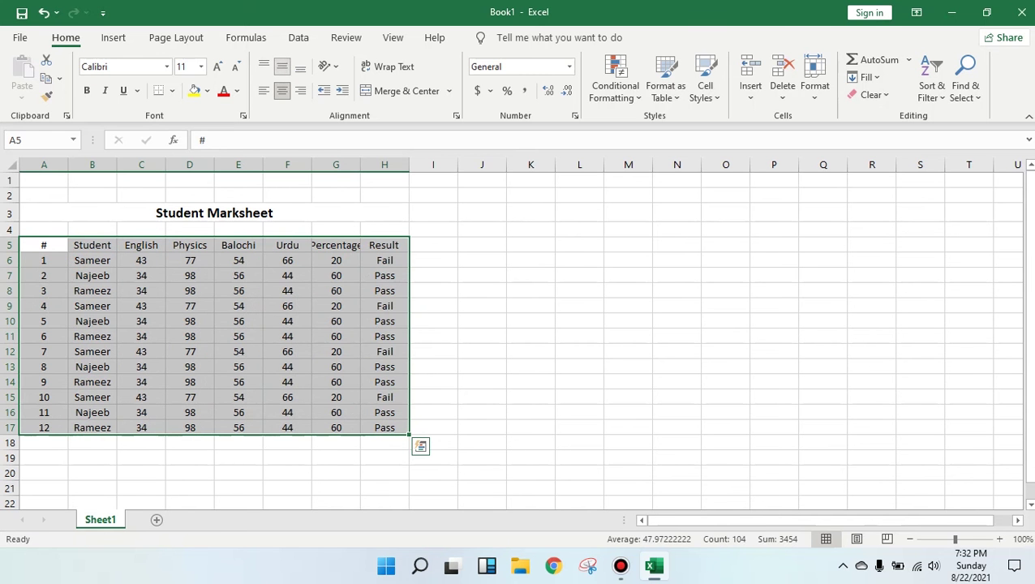
left_click(238, 275)
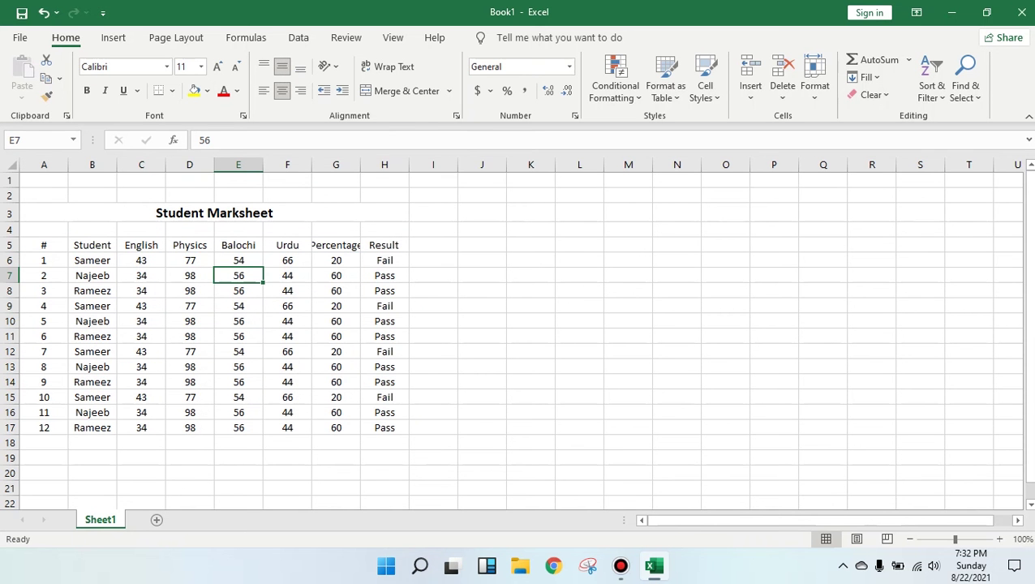
Fit column A to its contents and widen columns B and G for names and Percentage.
double_click(68, 165)
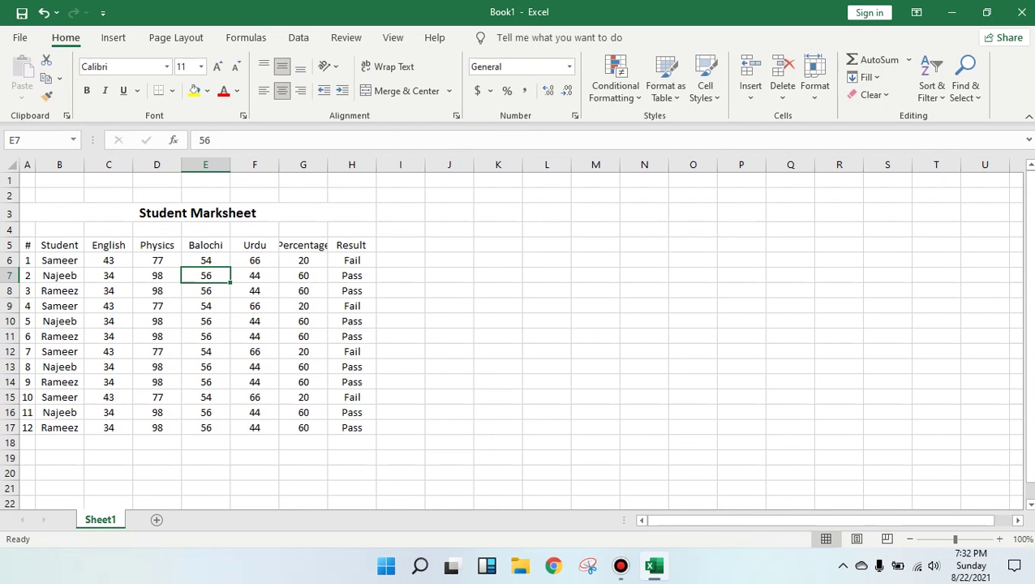
double_click(84, 164)
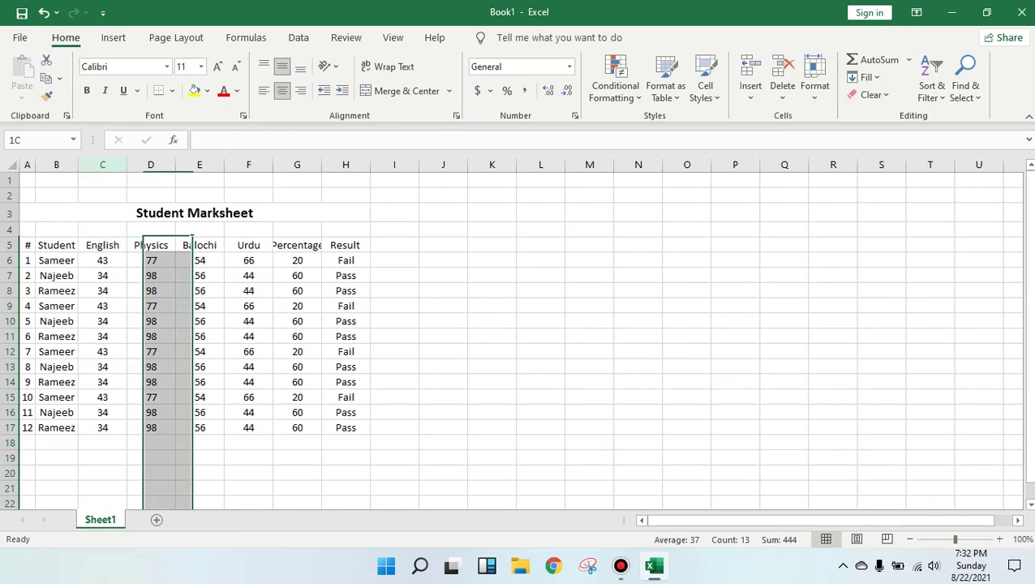
left_click(195, 213)
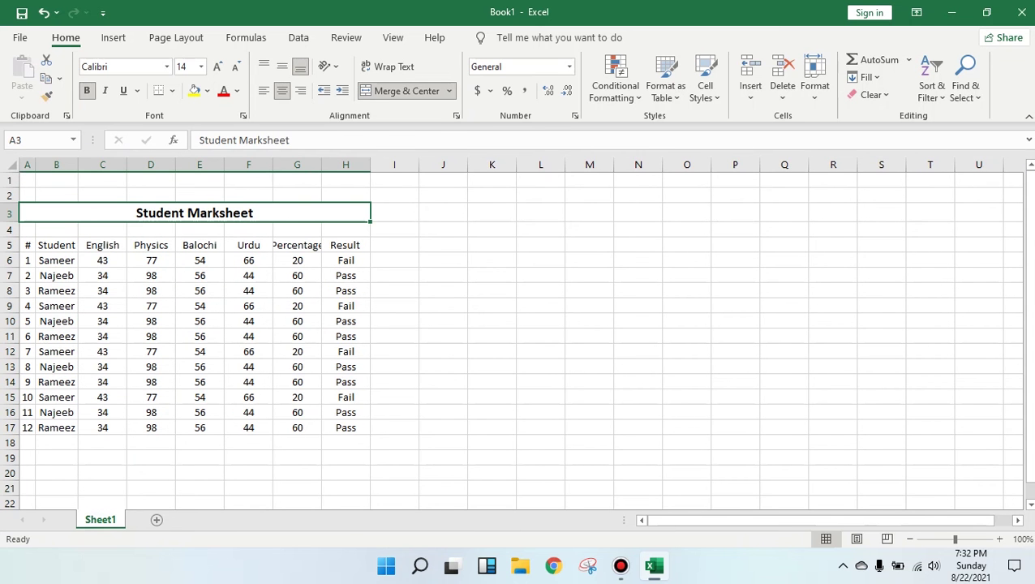
left_click_drag(78, 165, 99, 164)
left_click(172, 321)
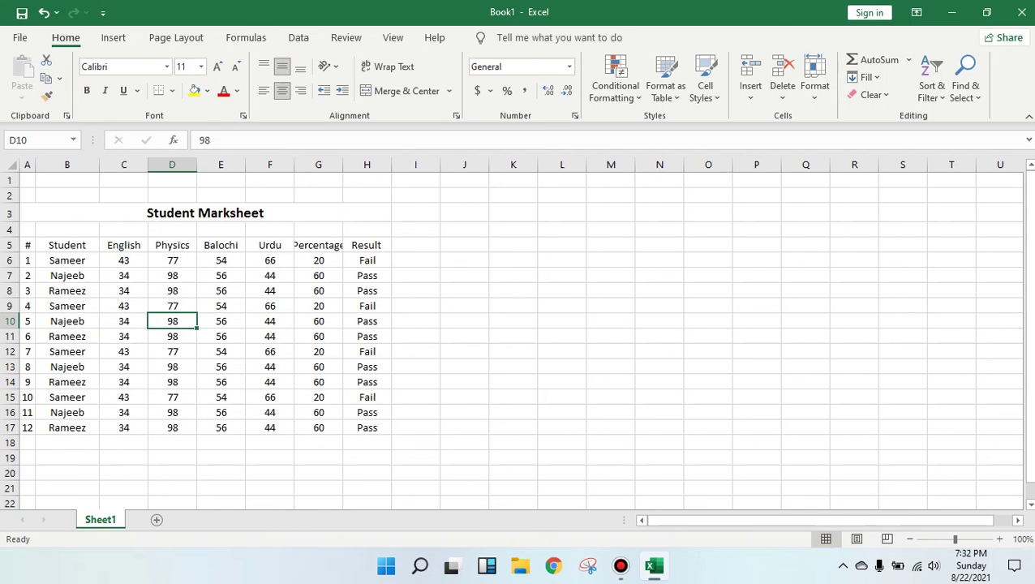
left_click_drag(342, 165, 353, 165)
left_click(474, 275)
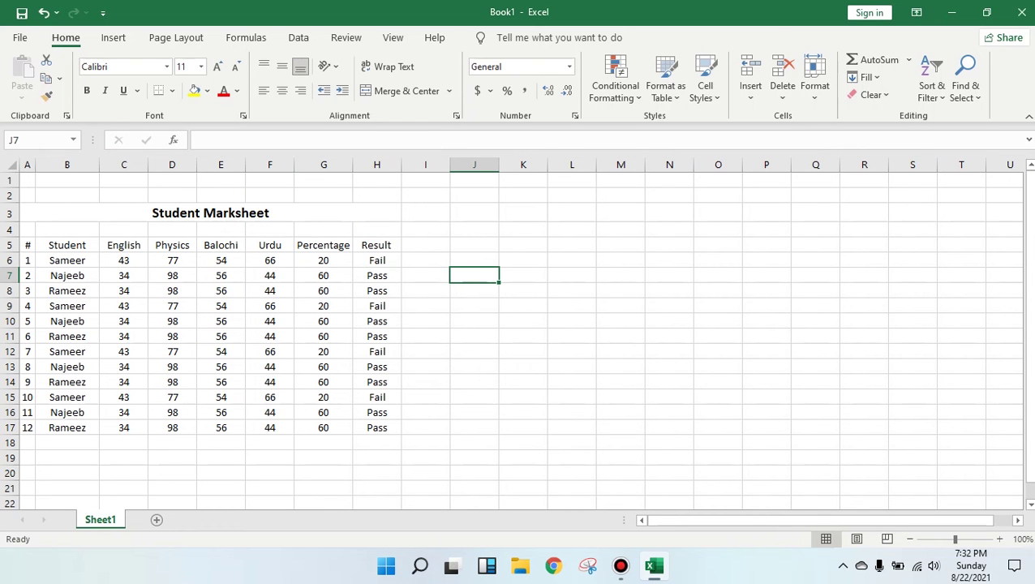
left_click(210, 212)
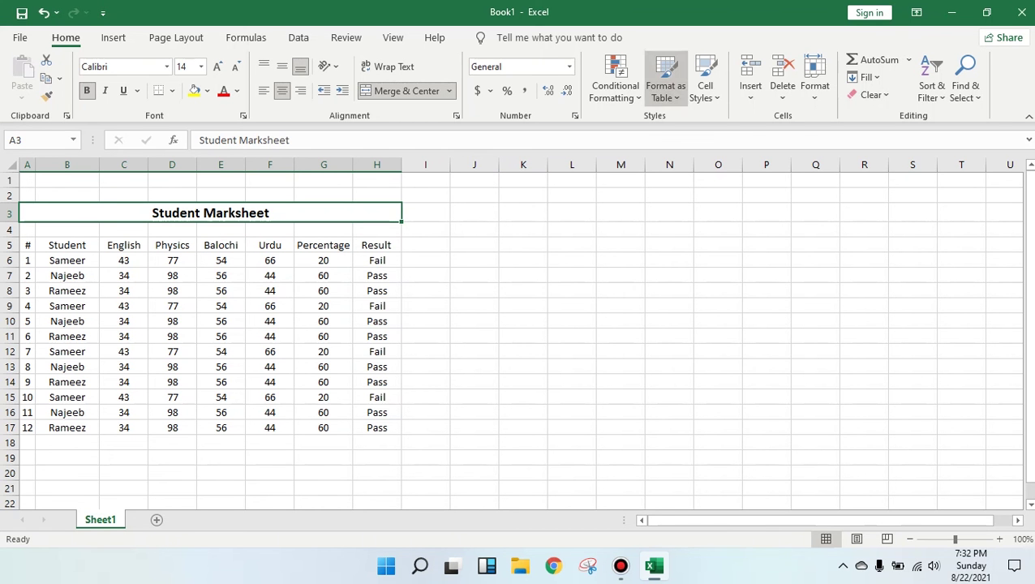
Apply the Heading 1 cell style to the merged Student Marksheet title.
left_click(665, 85)
key("Escape")
left_click(705, 85)
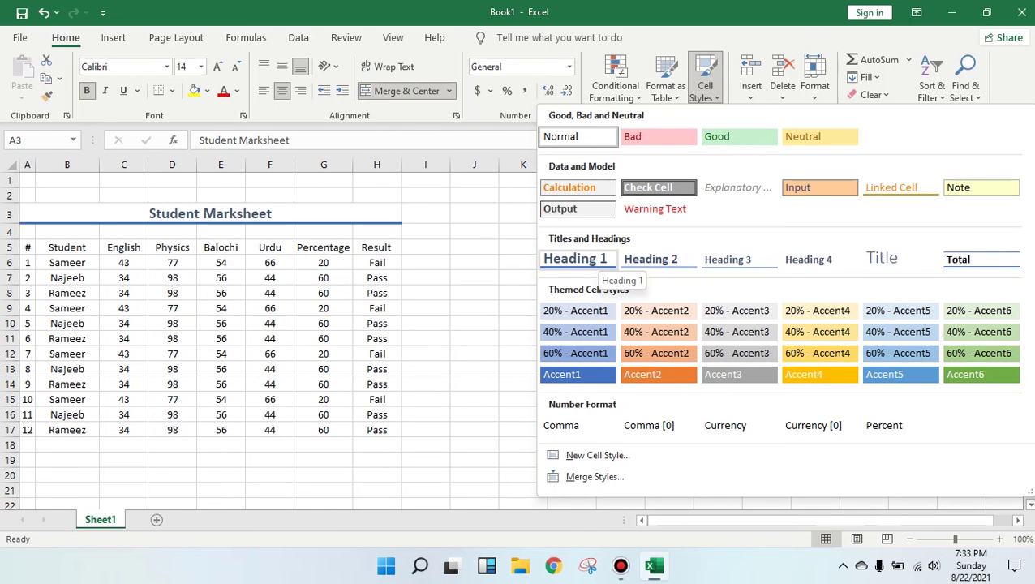
left_click(575, 258)
left_click(425, 308)
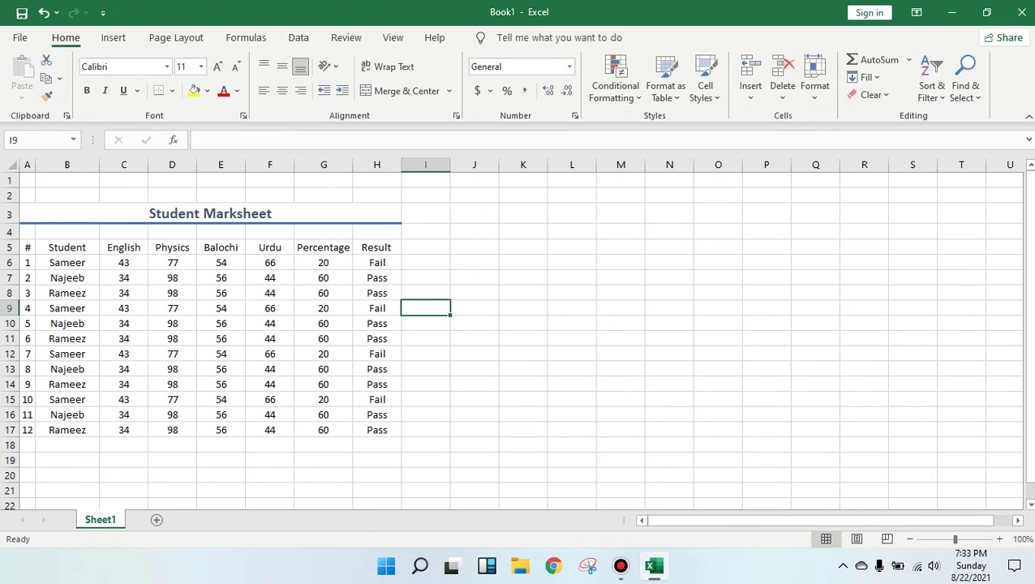
Apply the 60% - Accent5 cell style to header row A5:H5.
left_click(27, 247)
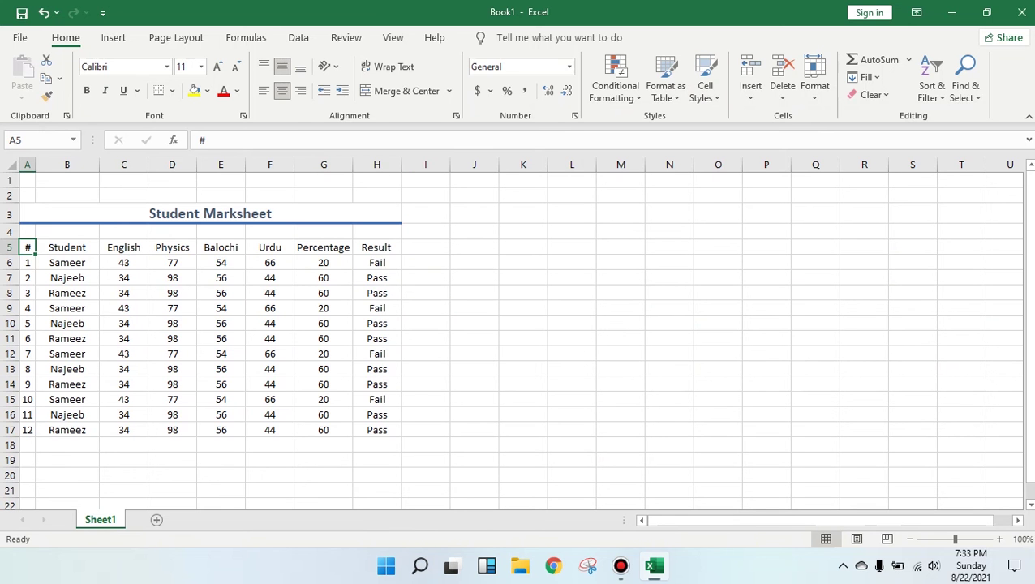
left_click_drag(28, 248, 377, 247)
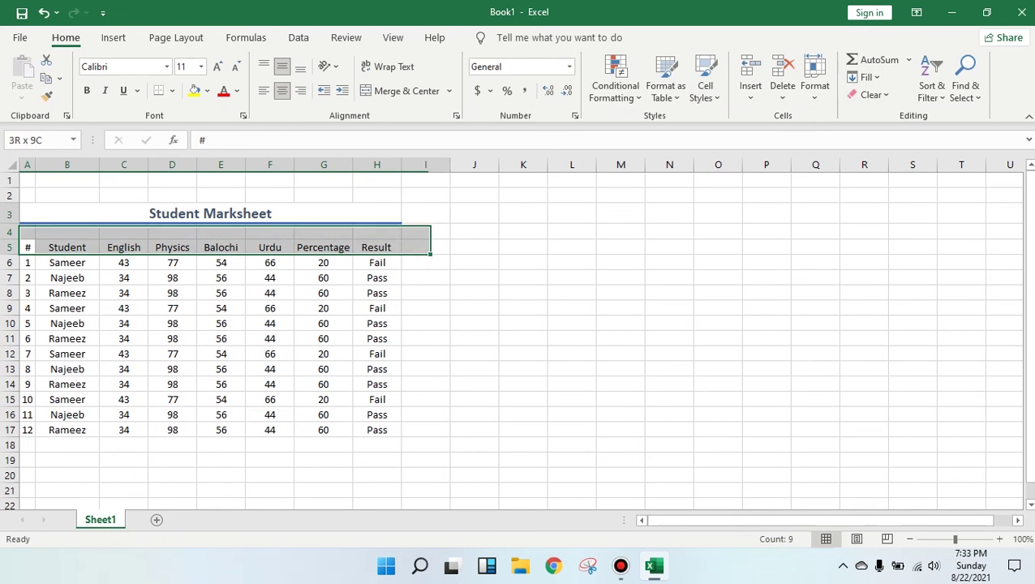
left_click_drag(377, 248, 376, 247)
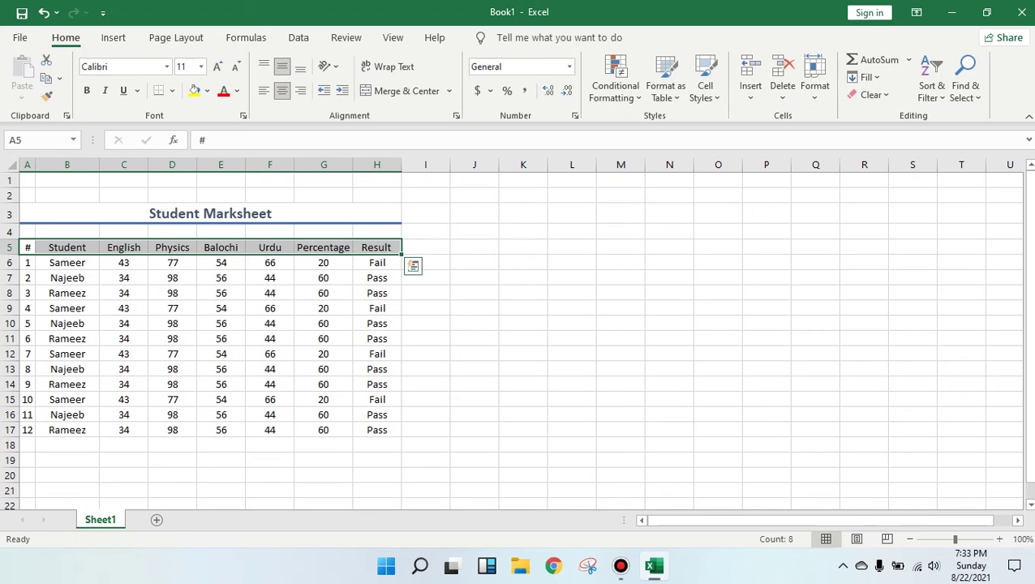
left_click(615, 85)
left_click(665, 86)
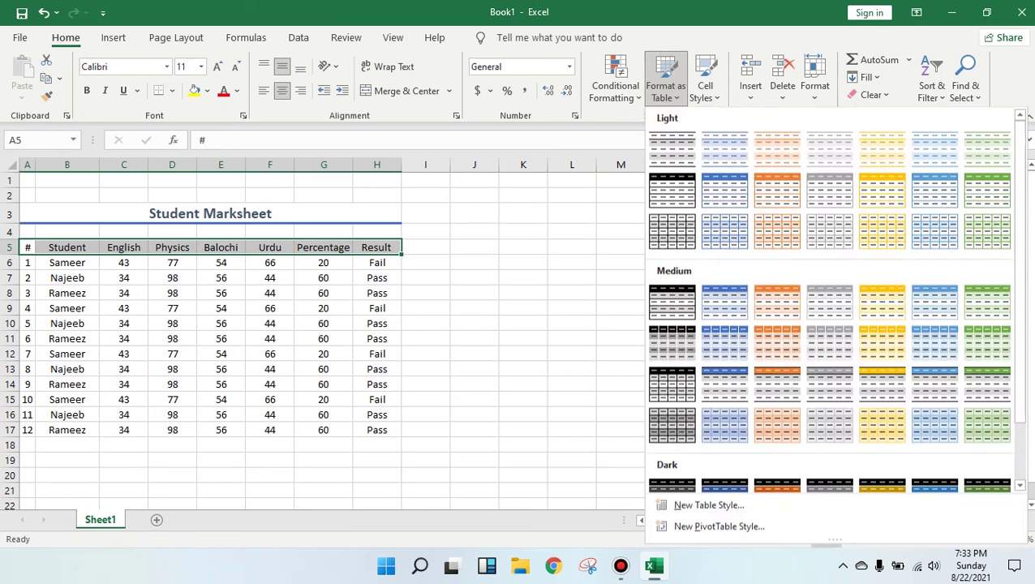
left_click(665, 85)
left_click(704, 81)
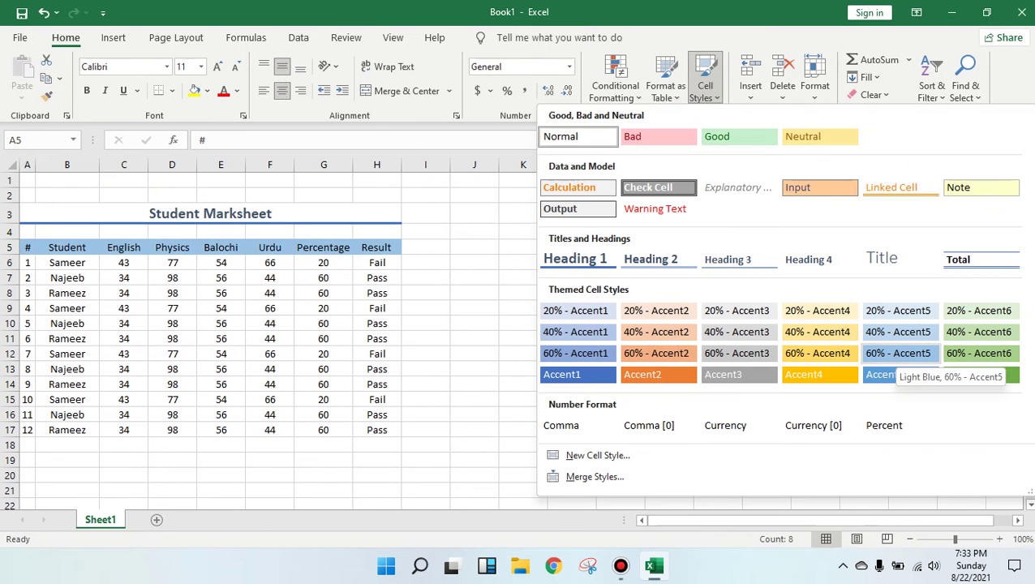
left_click(898, 355)
Select table A5:H17 and set its font colour to Automatic.
left_click(66, 262)
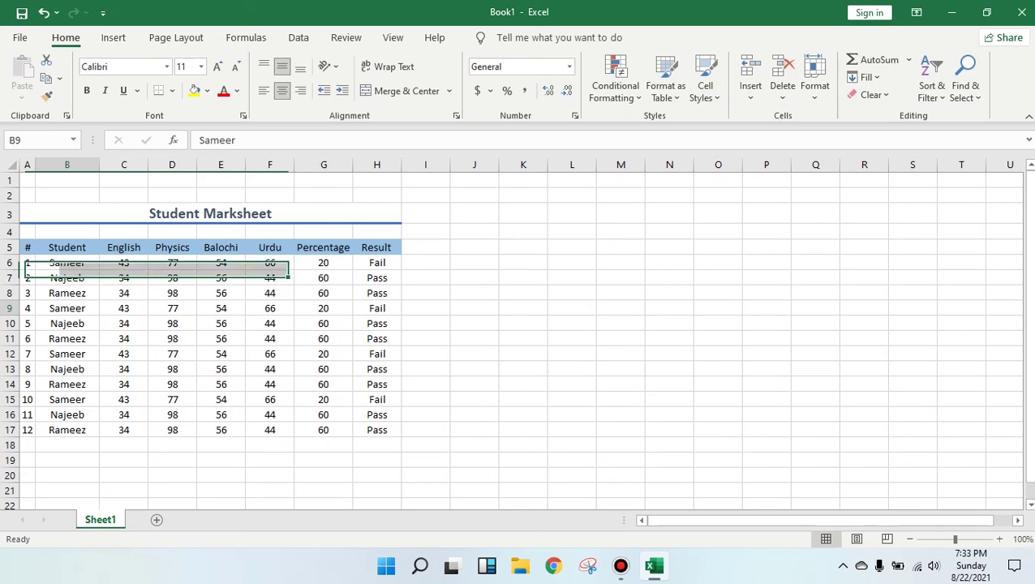
mouse_move(27, 247)
left_mouse_down()
mouse_move(81, 262)
mouse_move(381, 430)
left_mouse_up()
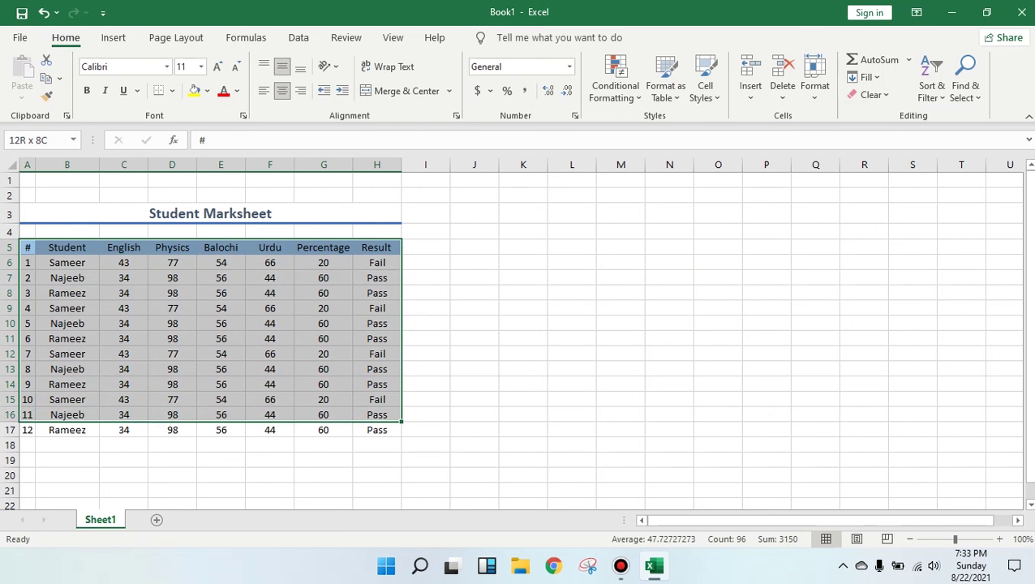
left_click(377, 430)
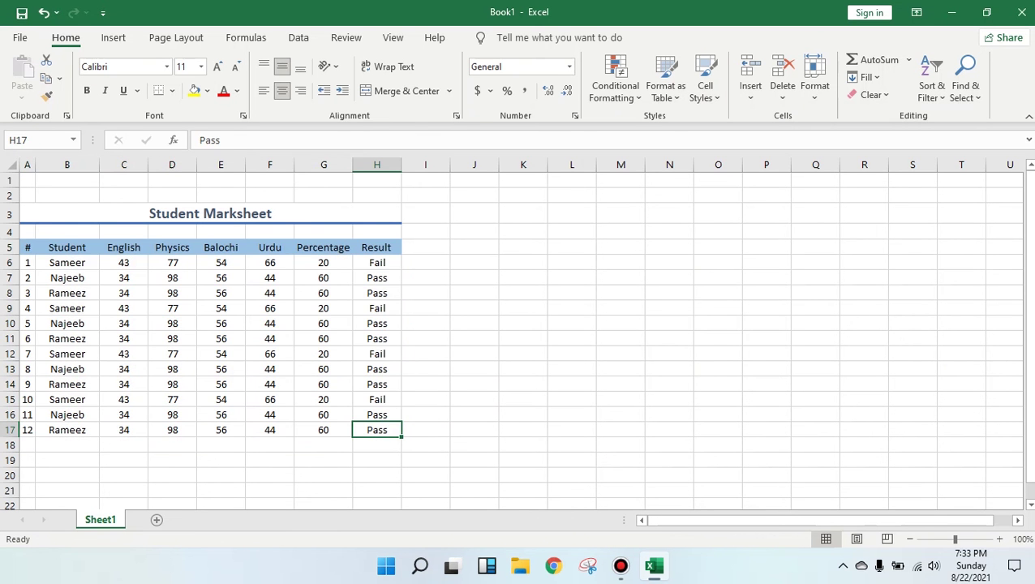
left_click_drag(27, 248, 376, 429)
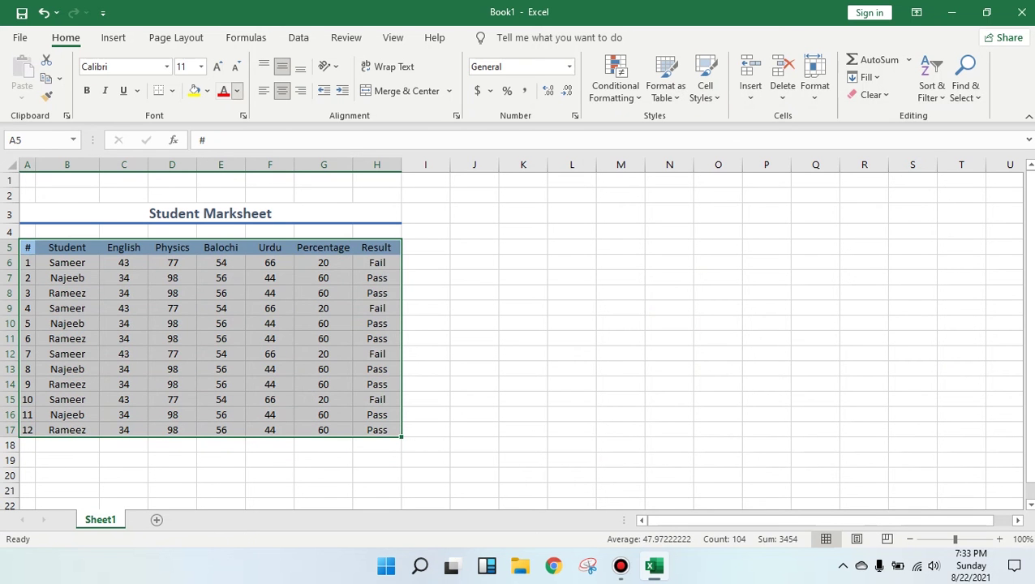
left_click(237, 91)
left_click(266, 112)
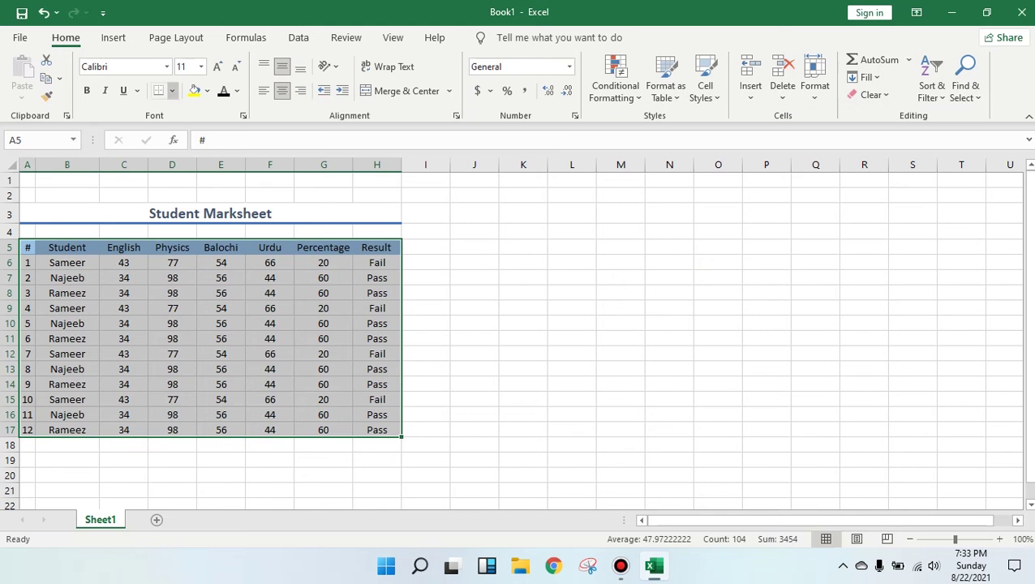
Add All Borders to every cell of A5:H17.
left_click(172, 90)
left_click(202, 242)
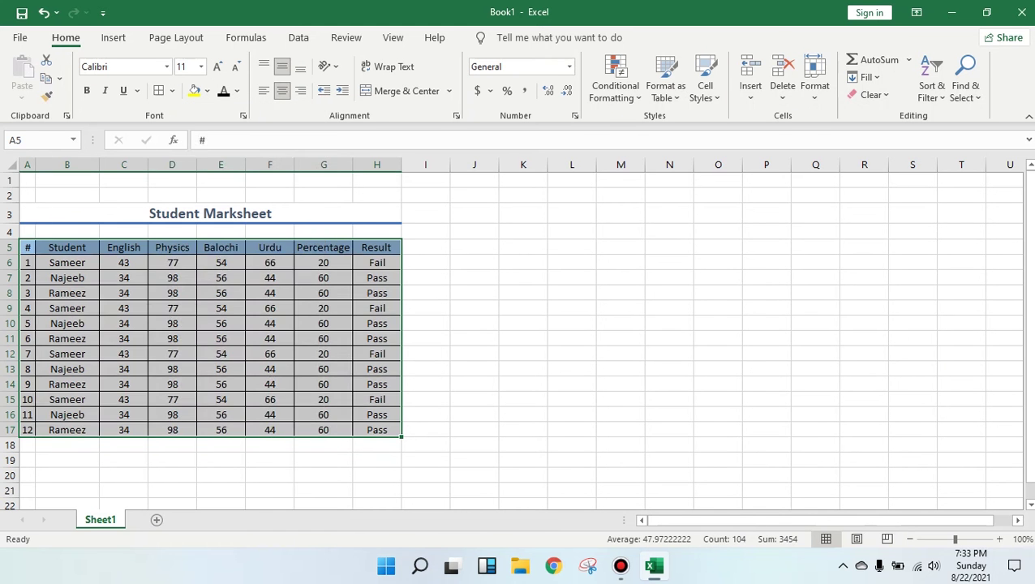
left_click(474, 354)
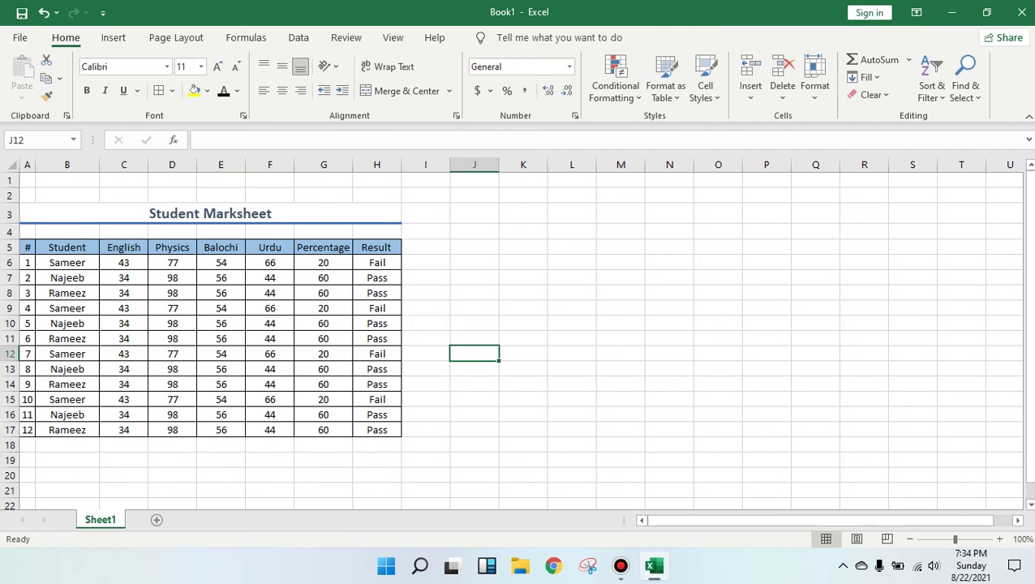
left_click(614, 86)
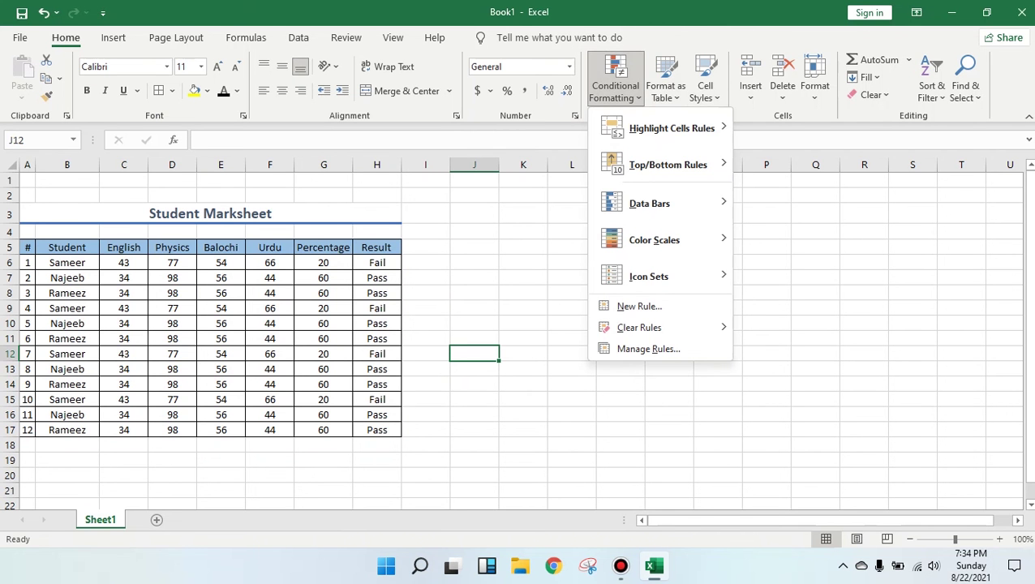
key("Escape")
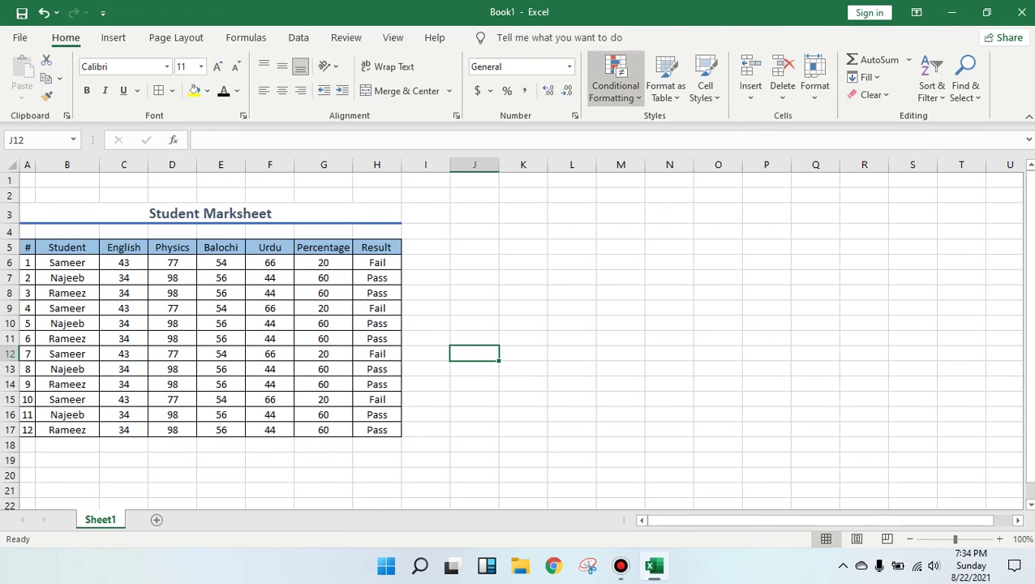
left_click(615, 85)
mouse_move(672, 128)
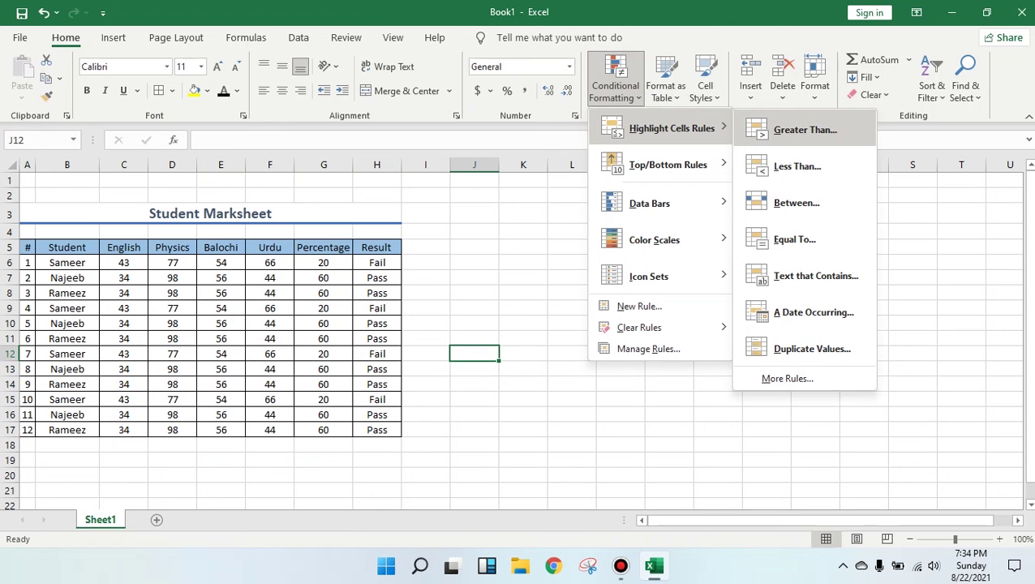
left_click(615, 77)
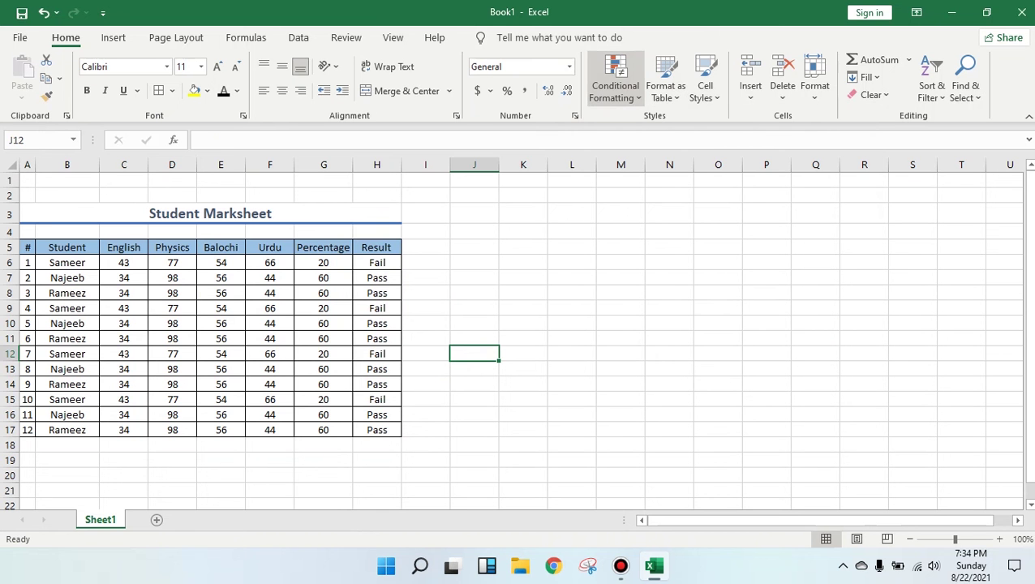
Select the Percentage values G6:G17.
left_click_drag(323, 262, 323, 430)
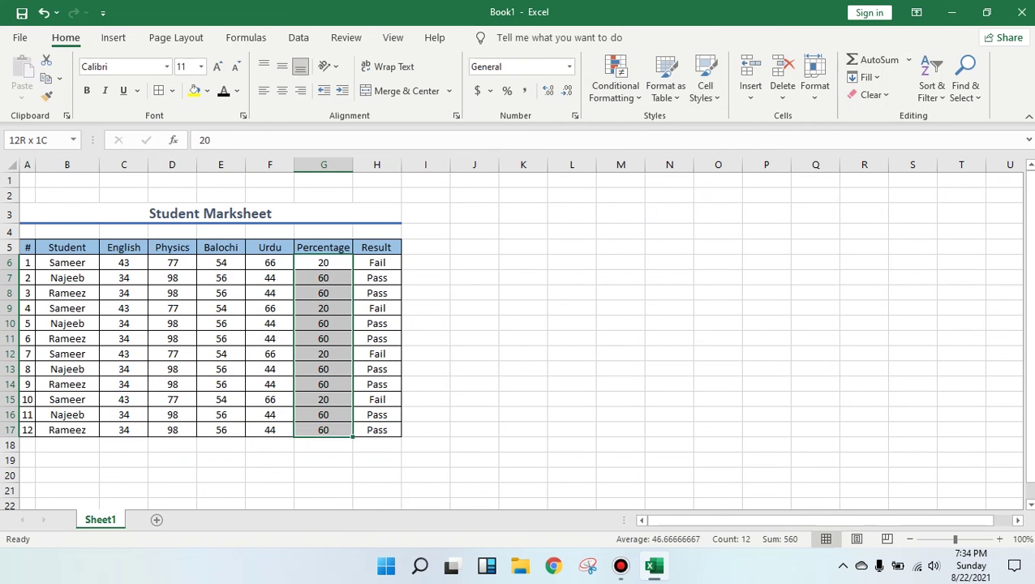
left_click_drag(322, 262, 474, 213)
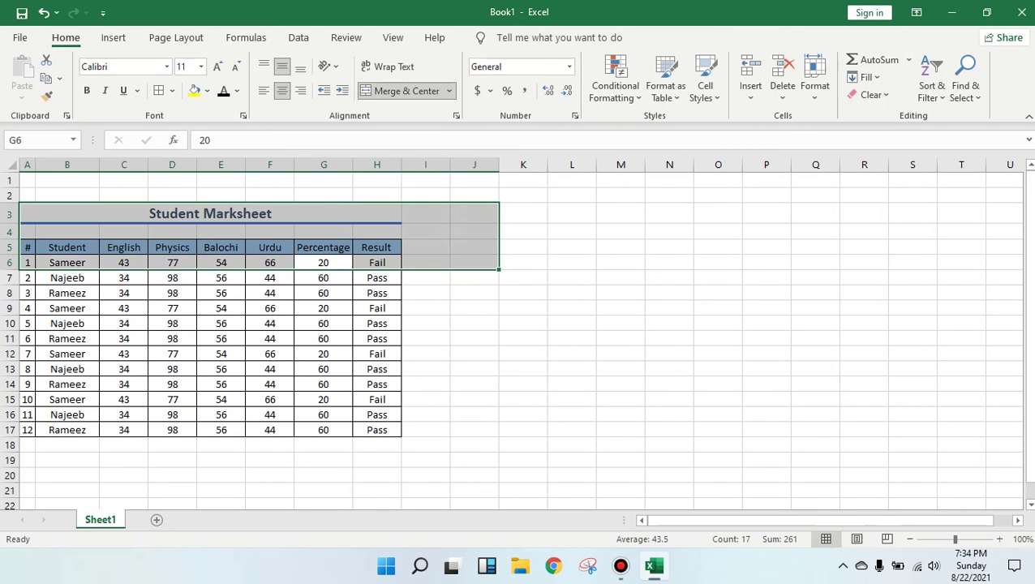
left_click(522, 262)
left_click_drag(323, 262, 323, 430)
left_click(322, 430)
left_click_drag(323, 262, 323, 430)
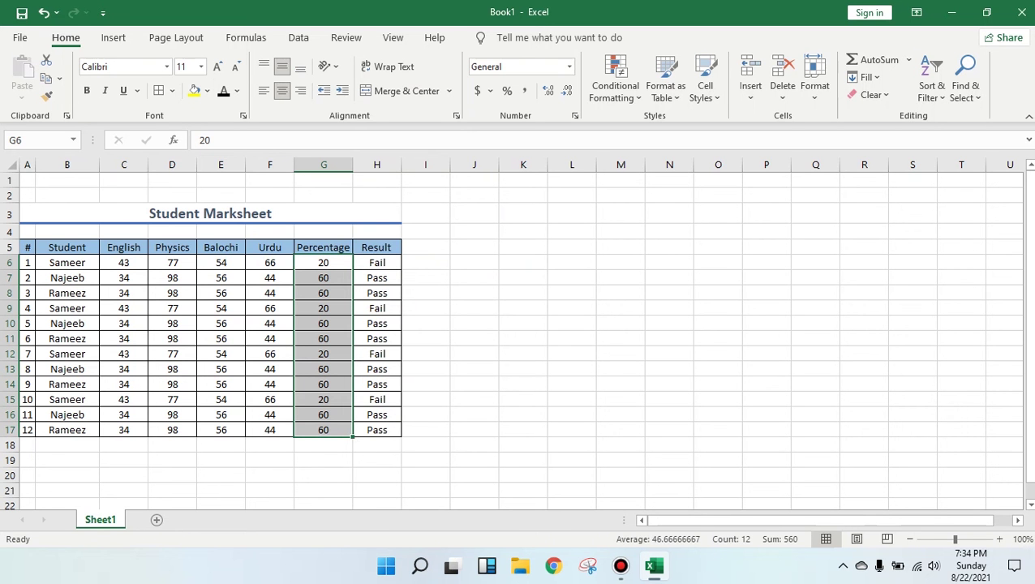
Start a Greater Than highlight rule, keeping Light Red Fill with Dark Red Text.
left_click(615, 85)
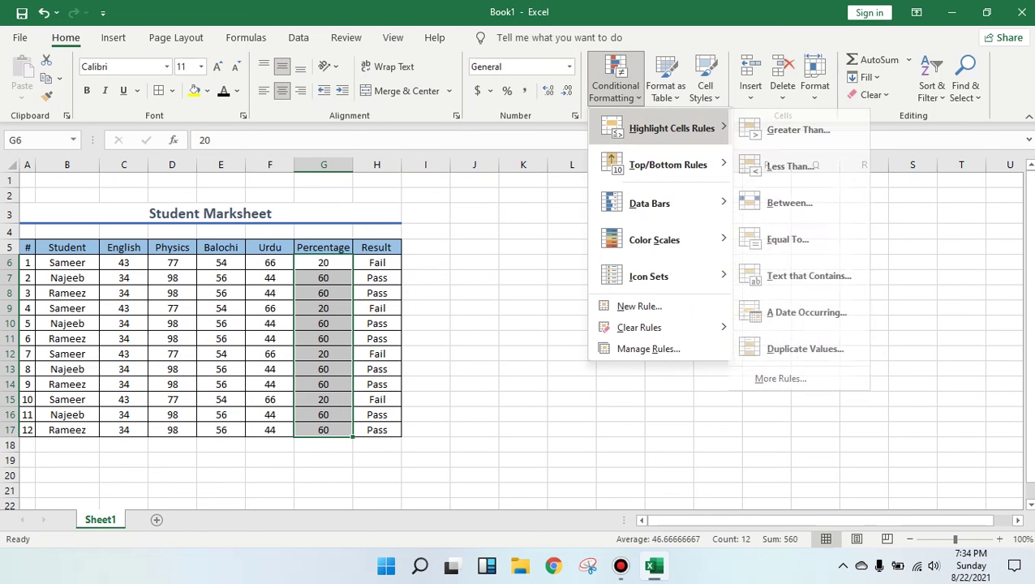
left_click(801, 129)
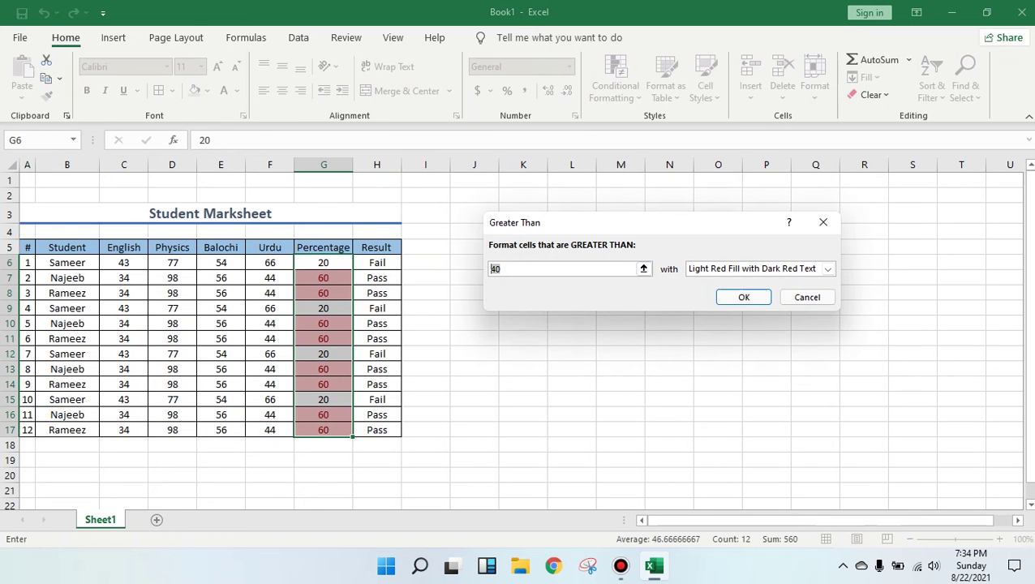
type("70")
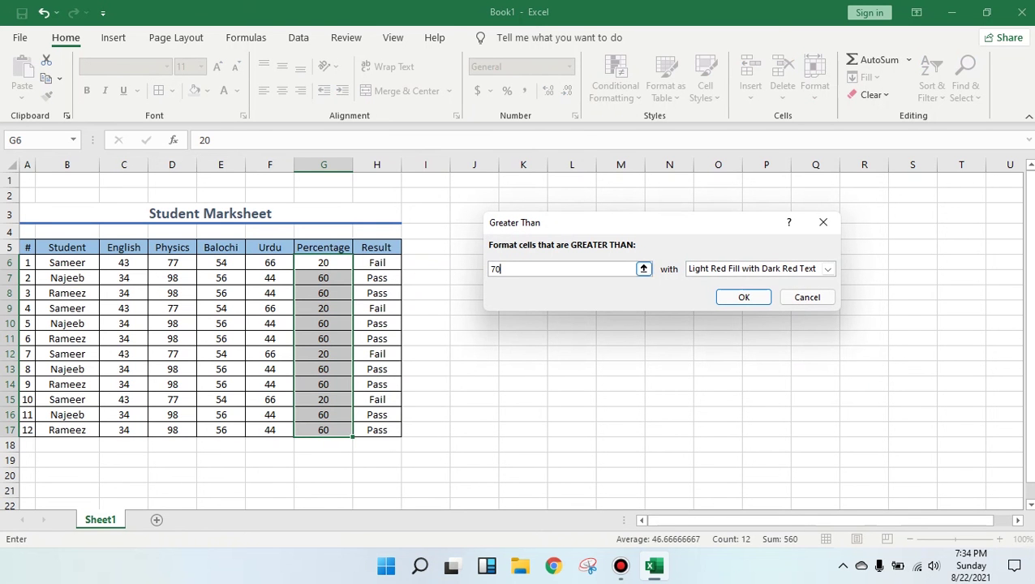
left_click(828, 268)
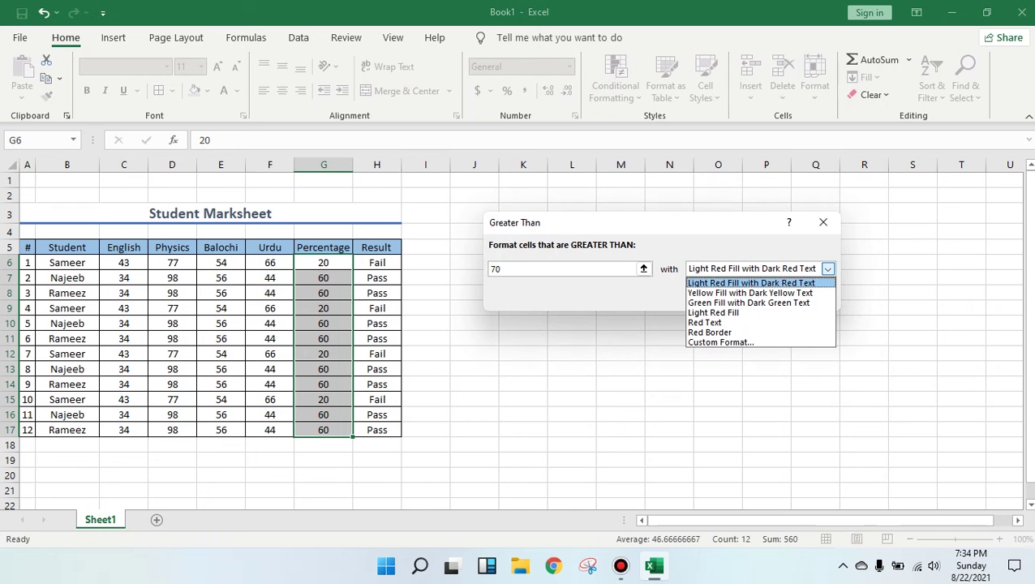
key("Down")
key("Down")
key("Down")
key("Down")
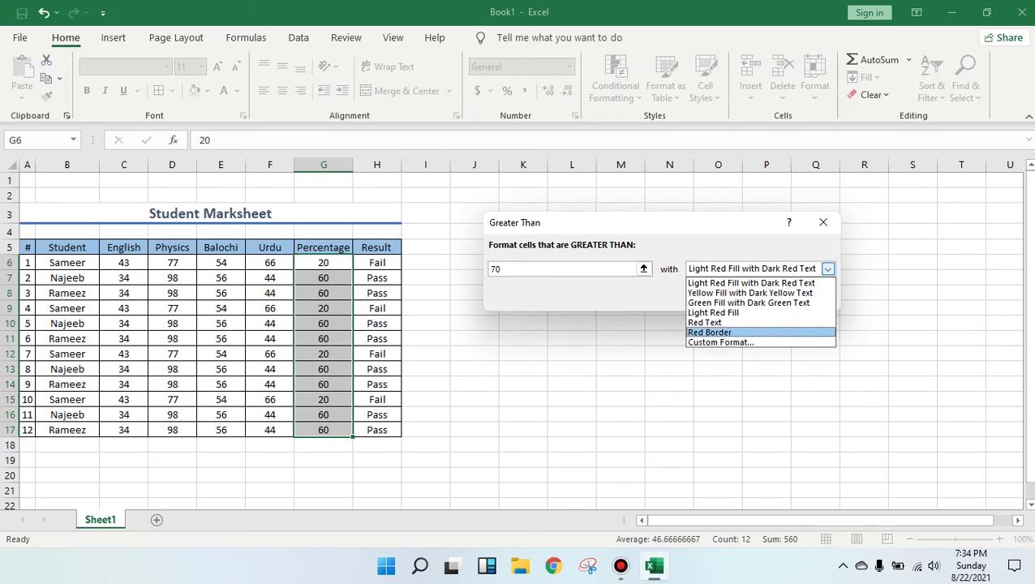
key("Down")
key("Up")
Set the Greater Than threshold to 50 and confirm the rule.
key("Escape")
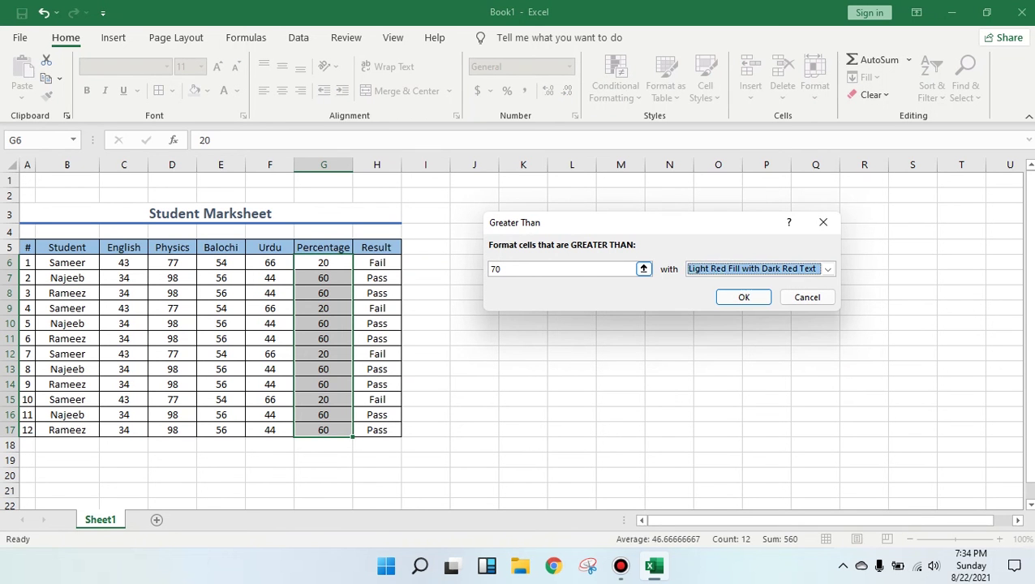
key("shift+Tab")
key("BackSpace")
type("6")
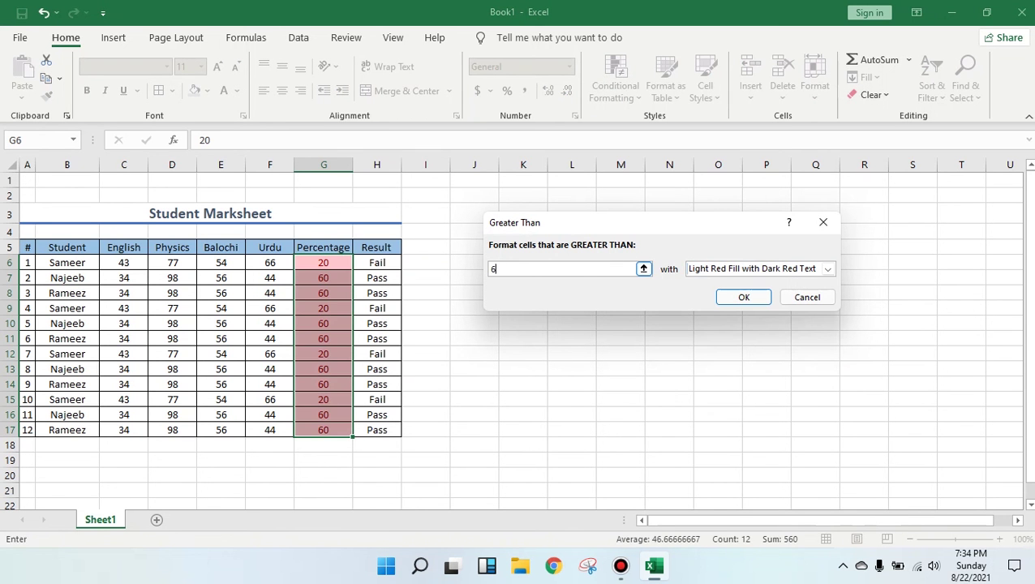
type("0")
key("BackSpace")
key("BackSpace")
type("5")
type("0")
key("Return")
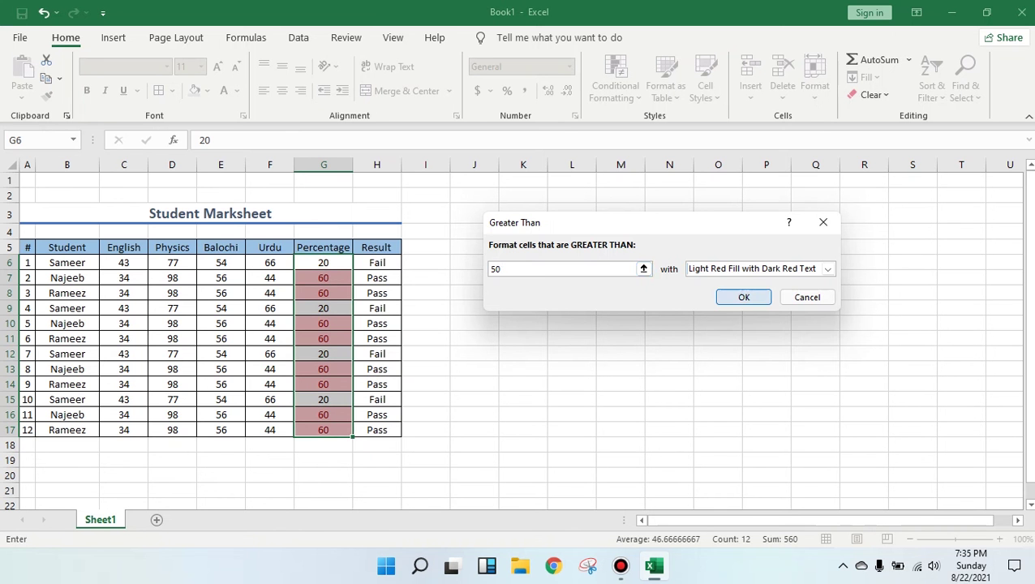
left_click(621, 308)
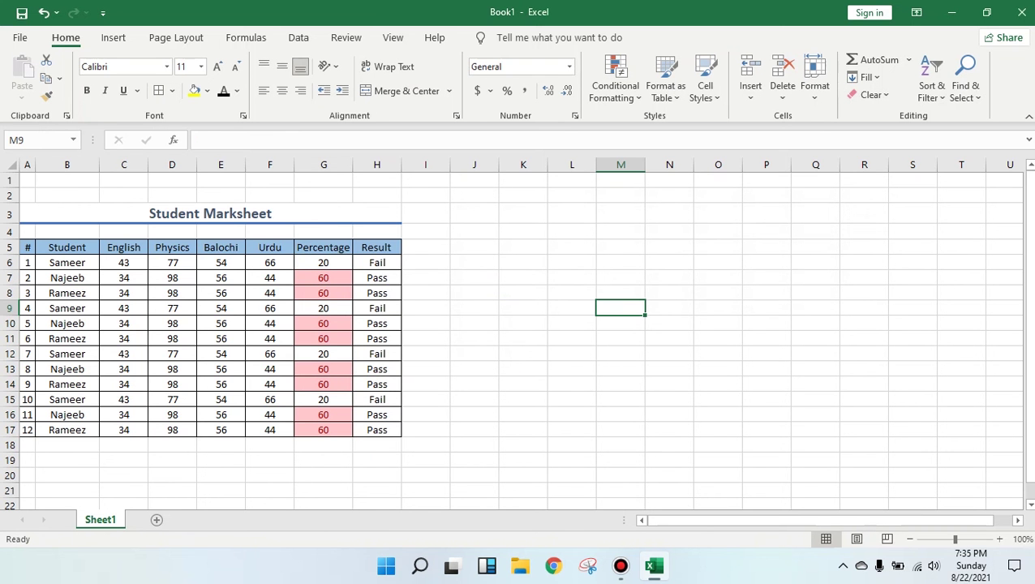
left_click_drag(269, 262, 269, 430)
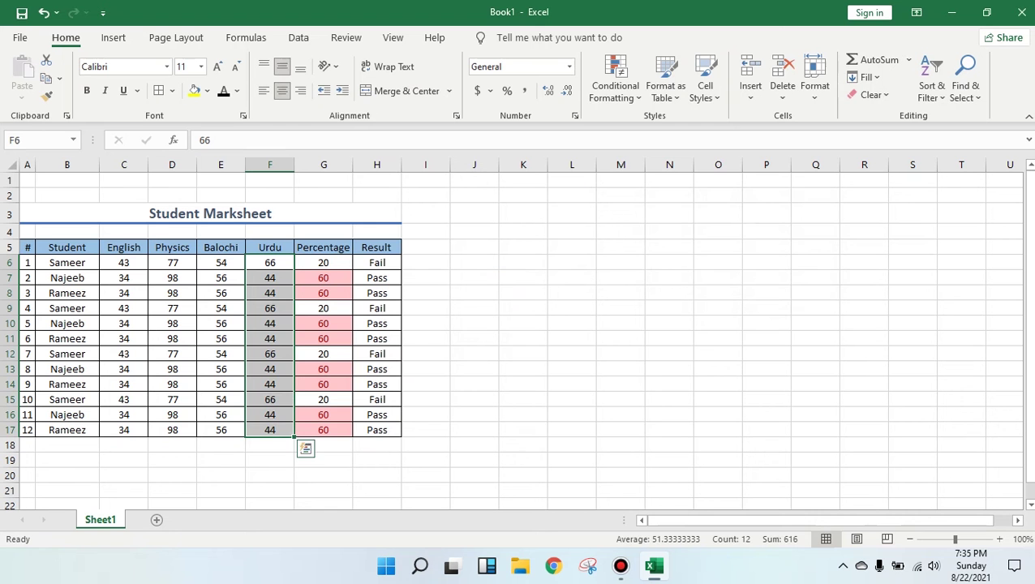
Start a Between rule for the Urdu scores F6:F17, cancel it, and reopen Conditional Formatting.
left_click(615, 85)
mouse_move(671, 128)
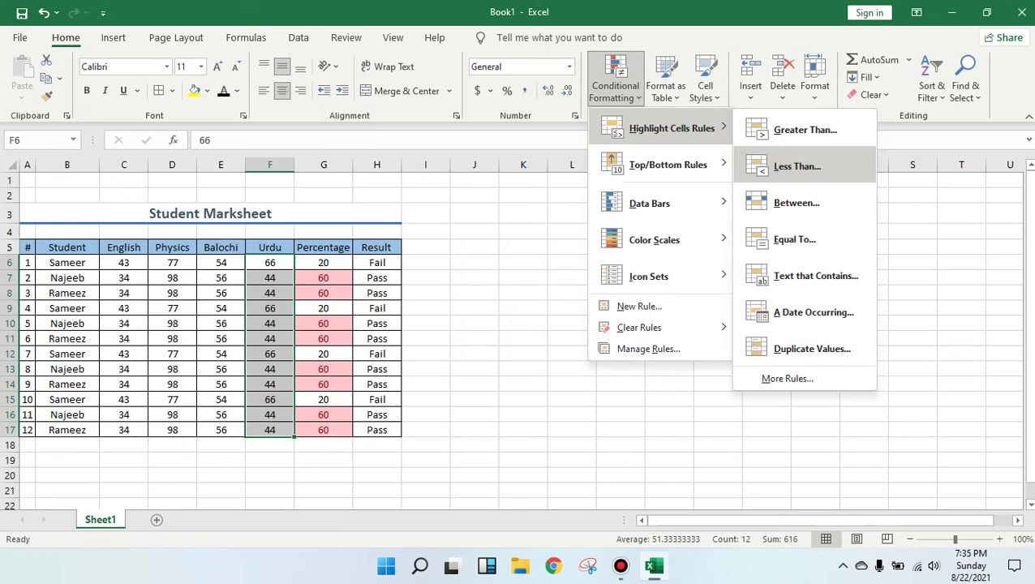
left_click(795, 203)
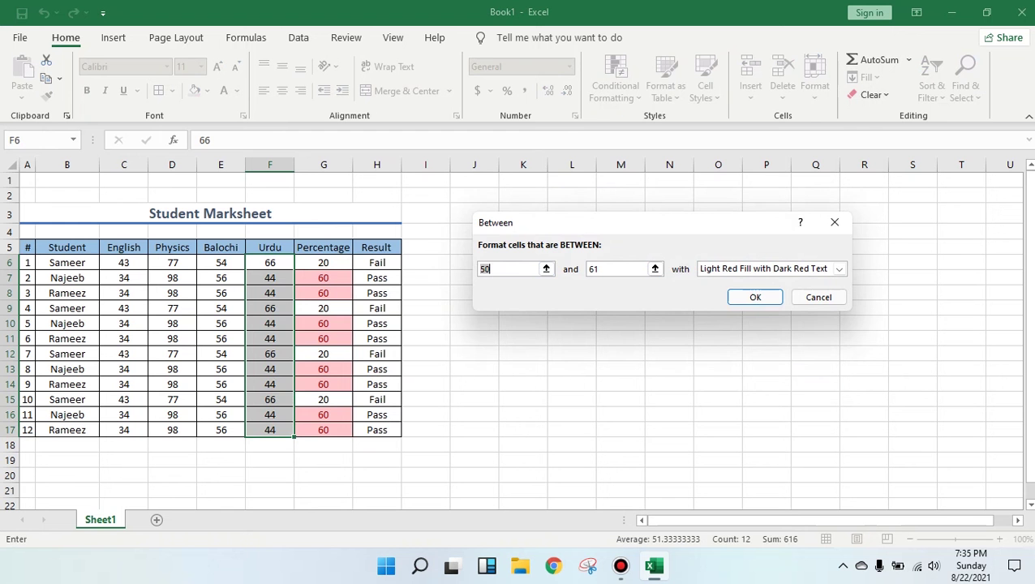
left_click(818, 297)
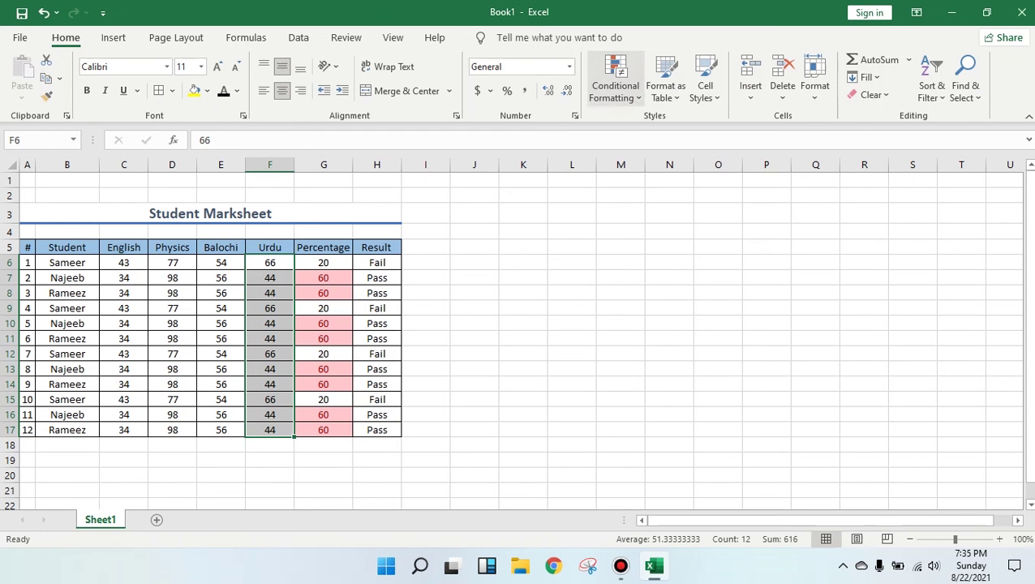
left_click(615, 86)
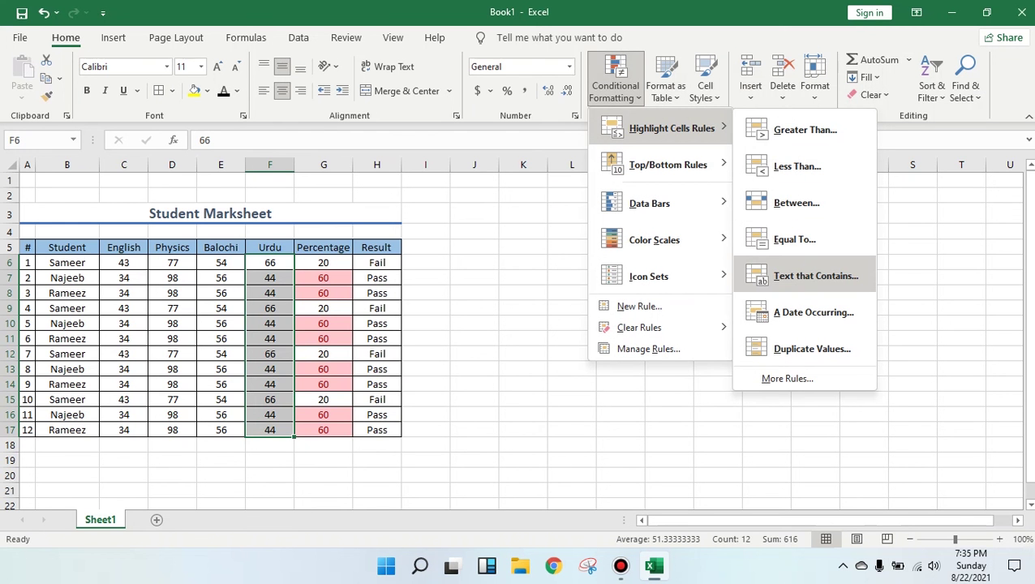
Select the Result column values, correcting an accidental selection along the way.
key("Escape")
left_click_drag(377, 262, 377, 430)
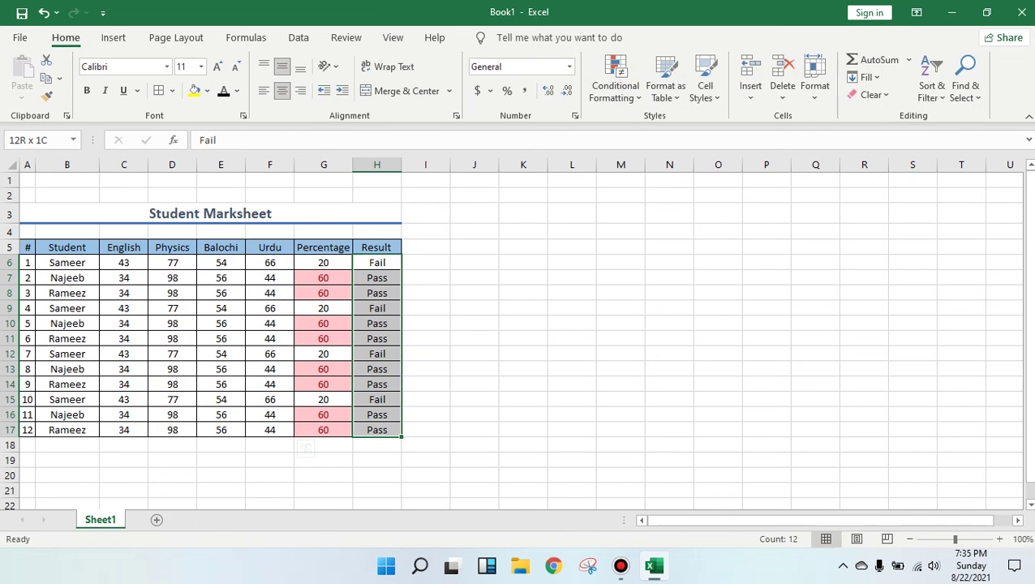
left_click_drag(523, 277, 66, 189)
left_click(523, 277)
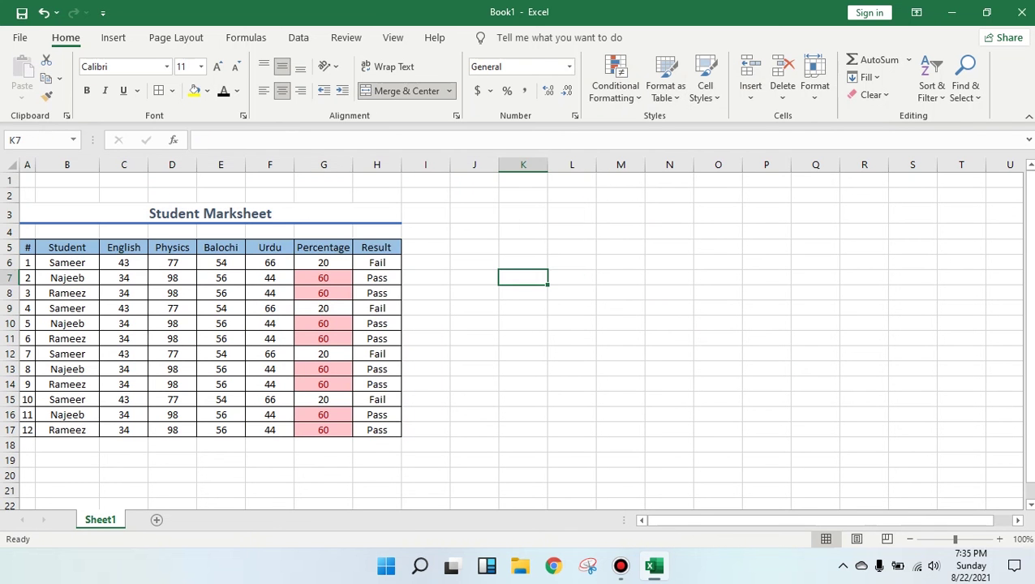
left_click_drag(377, 262, 377, 444)
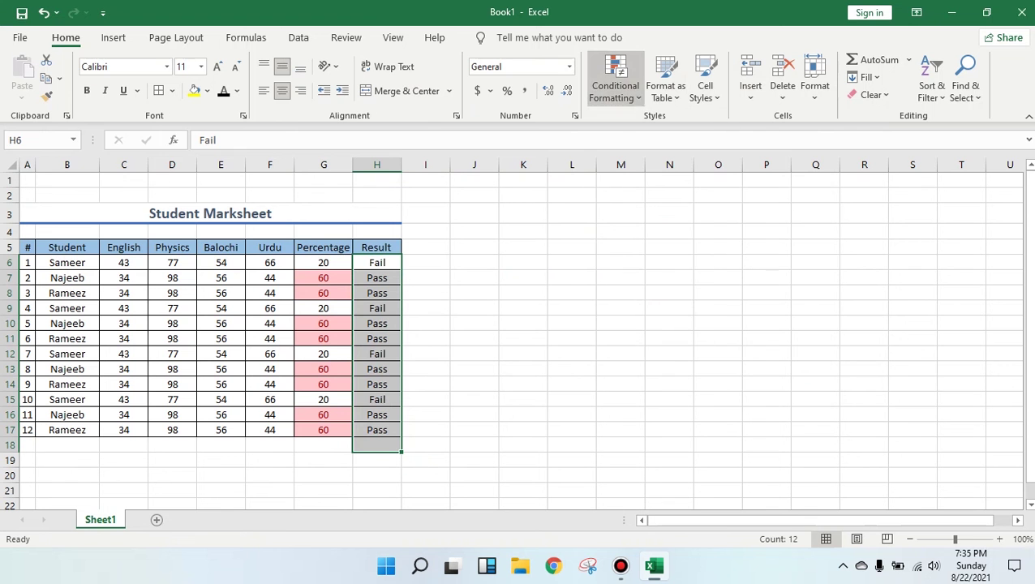
Highlight Result cells containing 'ss' (Pass) with light red fill and dark red text.
left_click(614, 81)
mouse_move(672, 128)
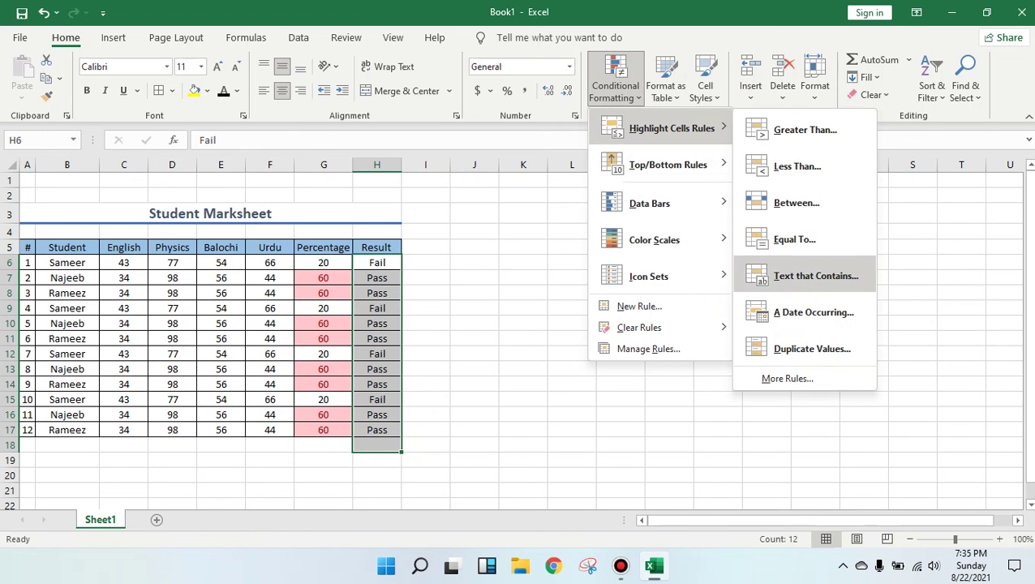
left_click(813, 276)
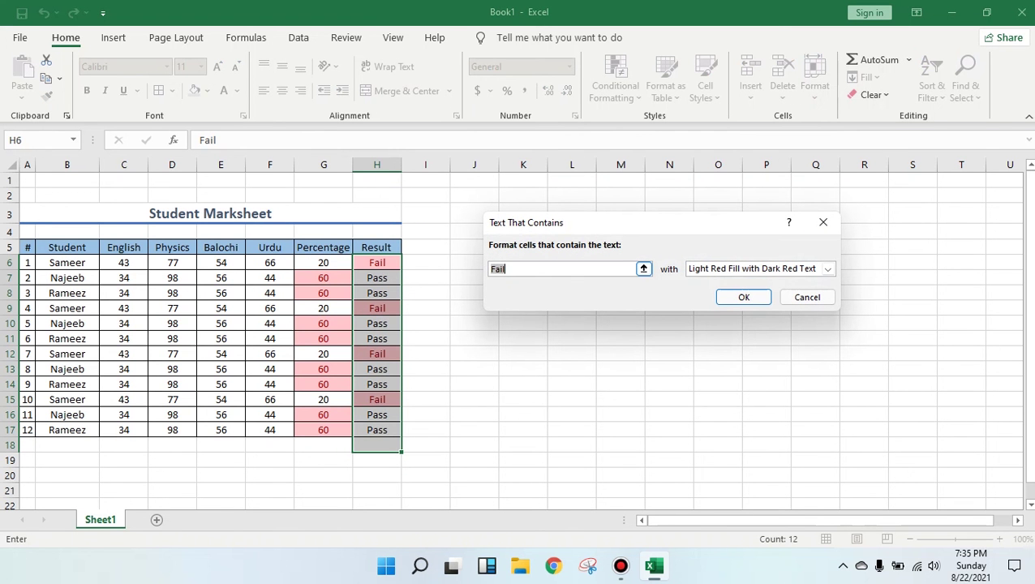
type("ss")
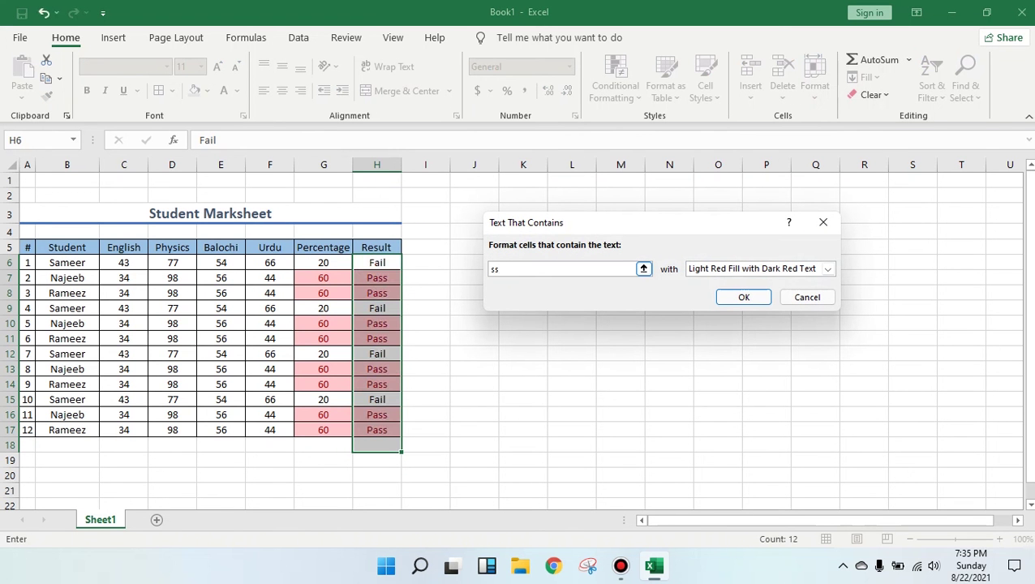
key("Return")
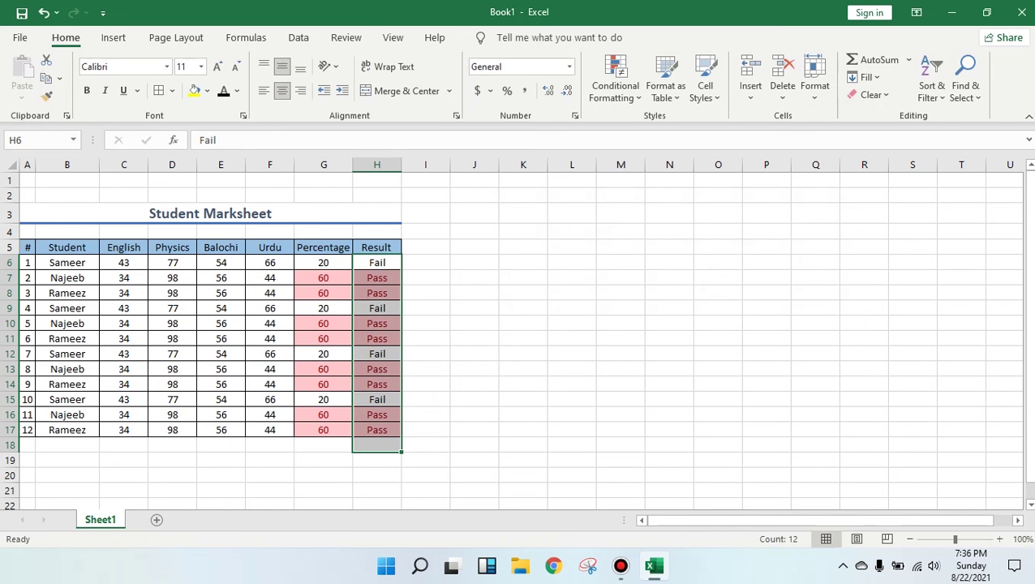
left_click(572, 308)
left_click(615, 85)
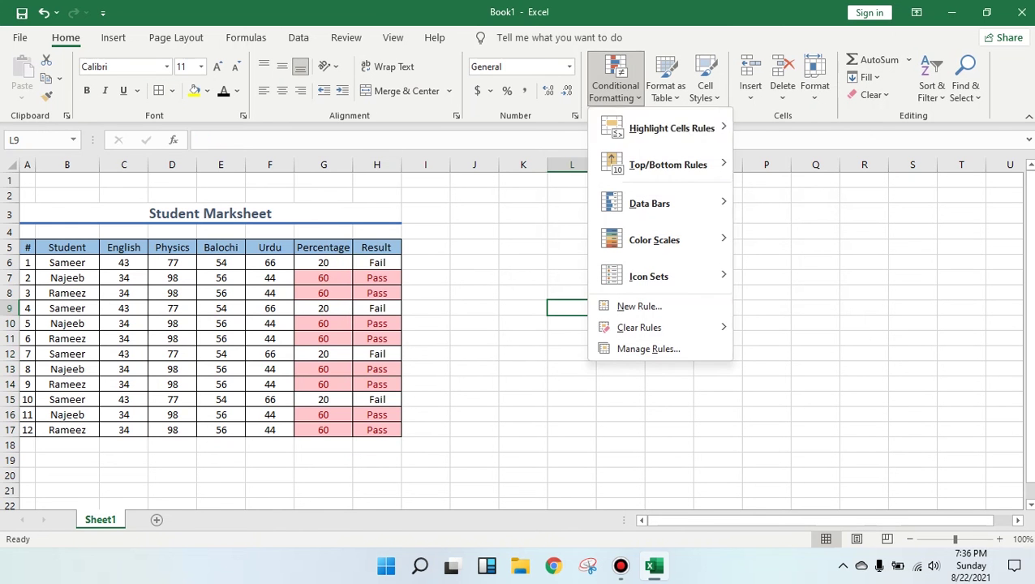
mouse_move(672, 128)
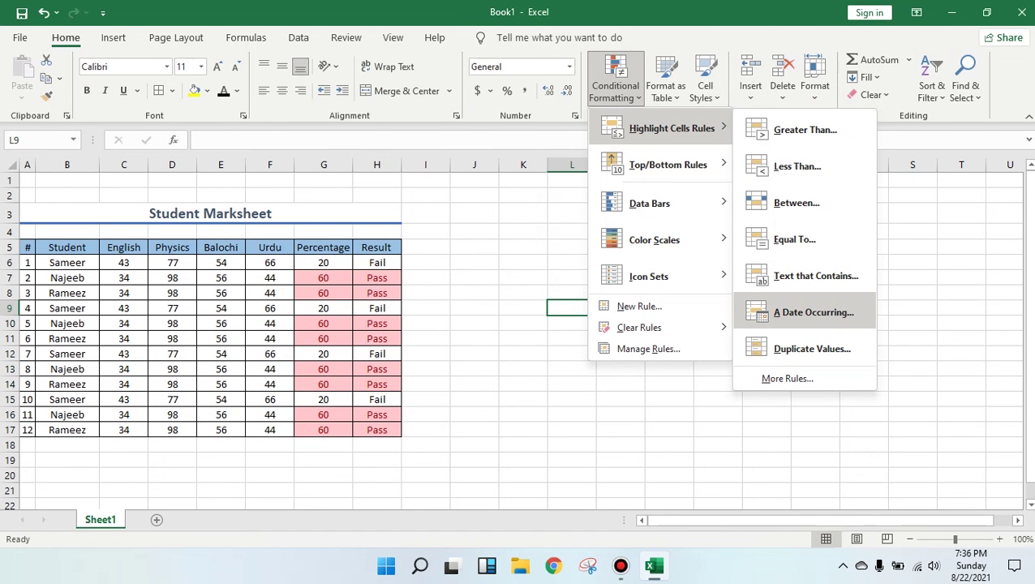
left_click(813, 312)
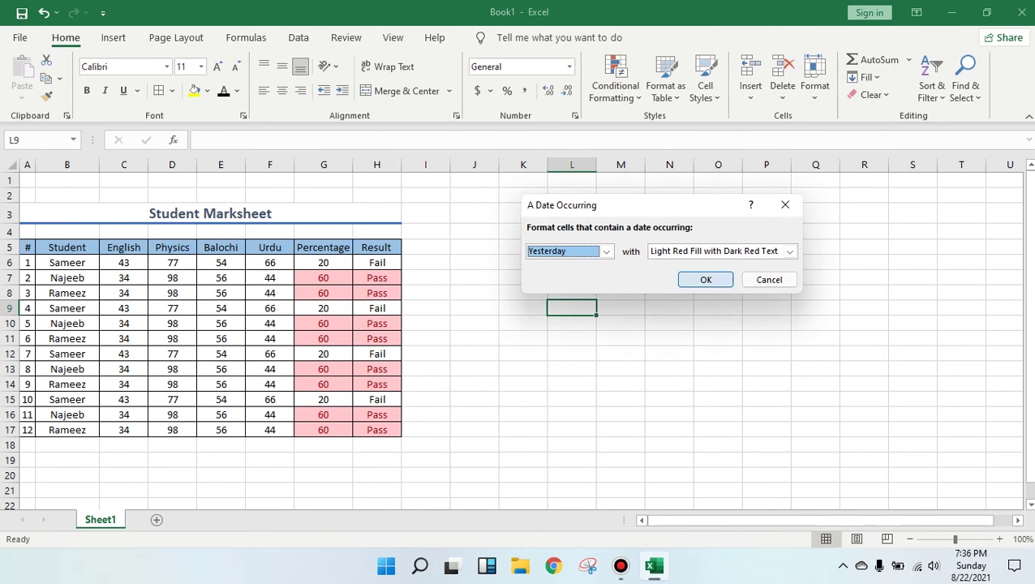
left_click(606, 251)
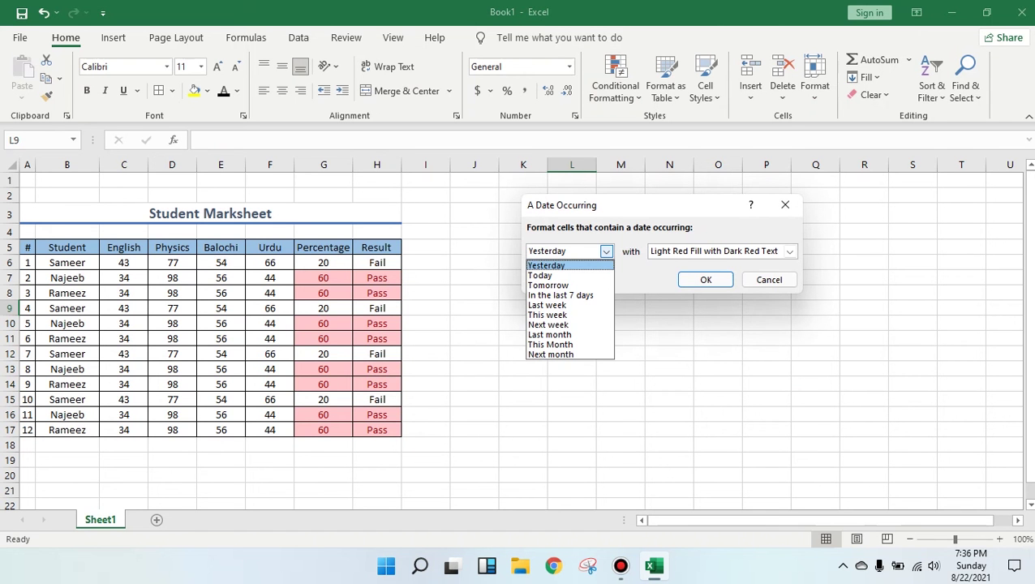
left_click(606, 251)
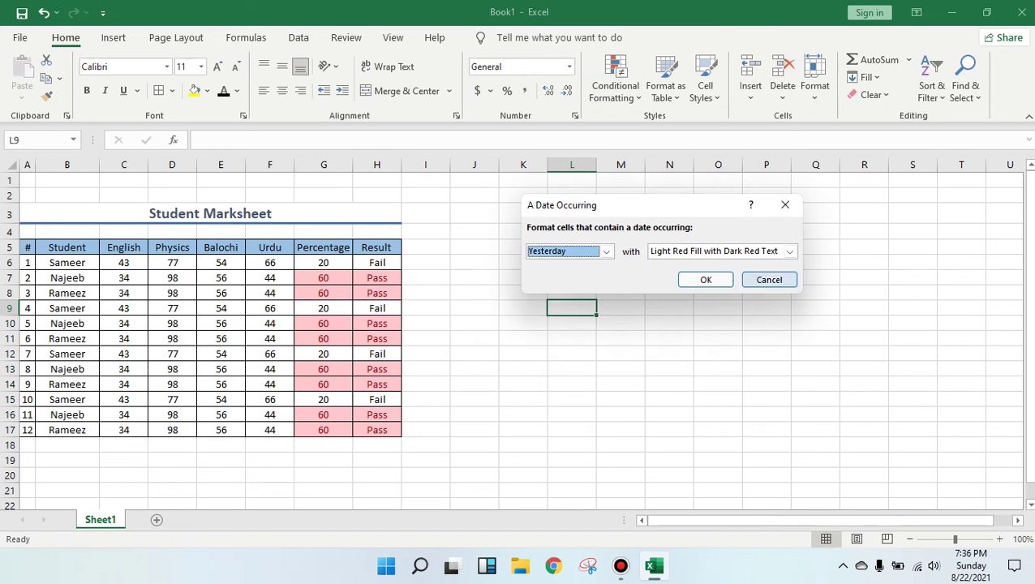
left_click(769, 279)
left_click(614, 81)
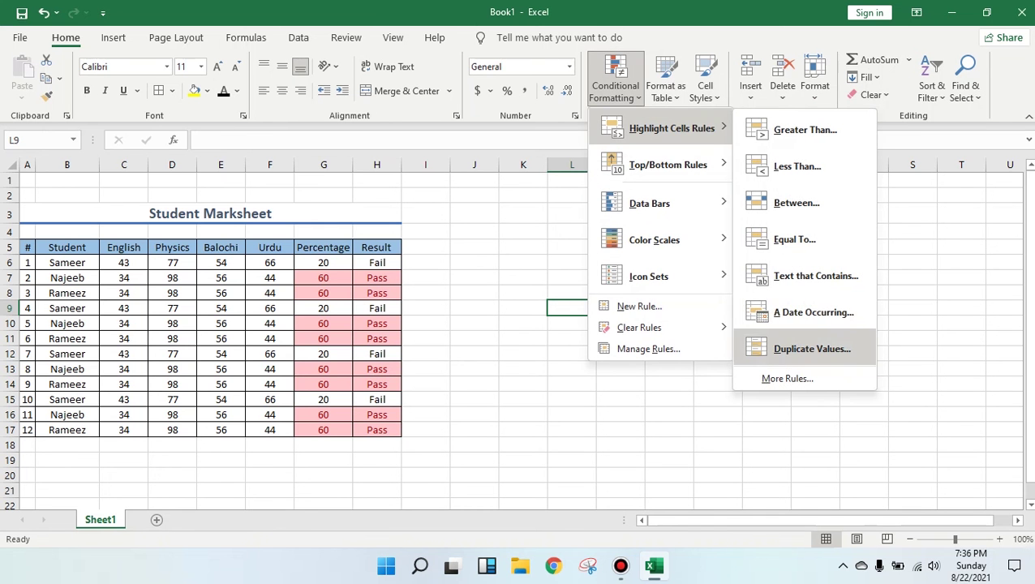
left_click(812, 349)
left_click(580, 251)
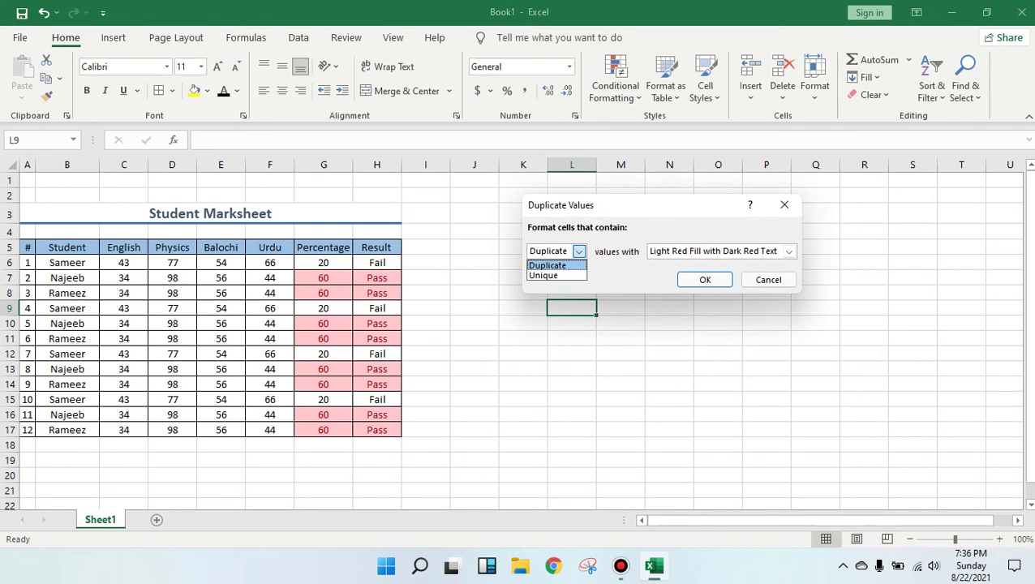
key("Down")
left_click(548, 265)
left_click(768, 279)
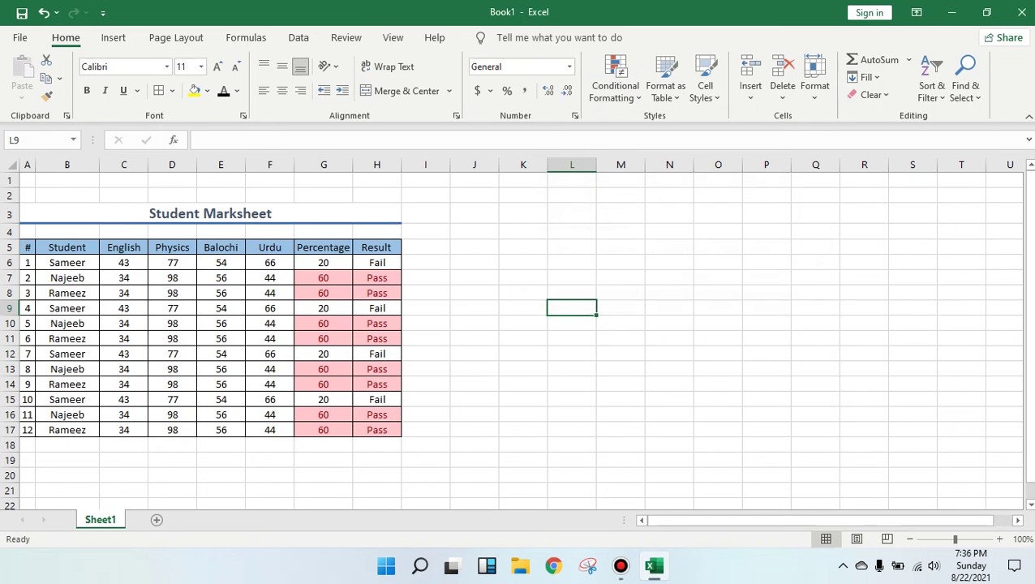
left_click_drag(221, 262, 220, 429)
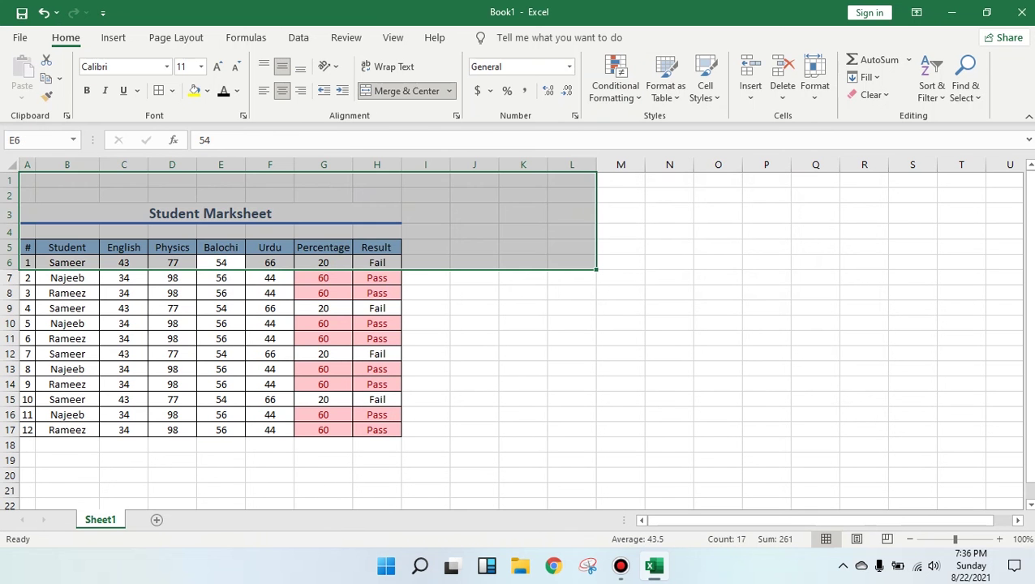
Open the Top 10 Items rule before selecting any marks, then cancel it.
left_click(425, 323)
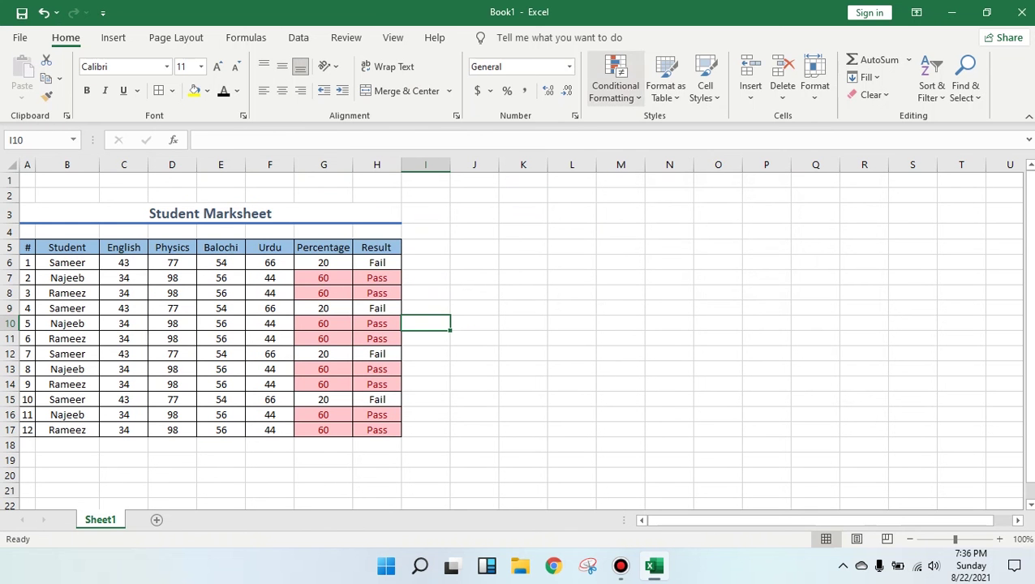
left_click(615, 81)
mouse_move(668, 164)
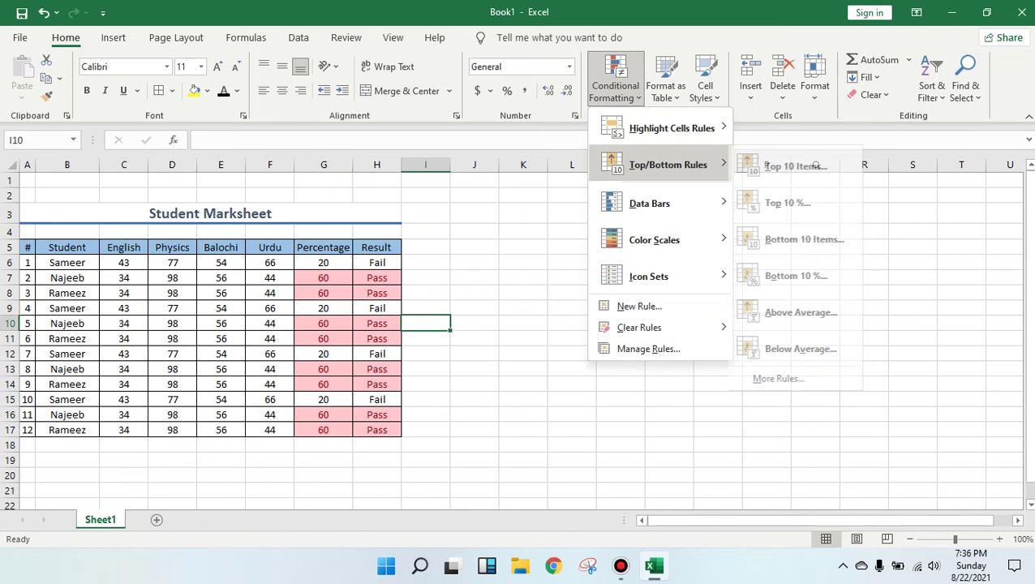
left_click(799, 166)
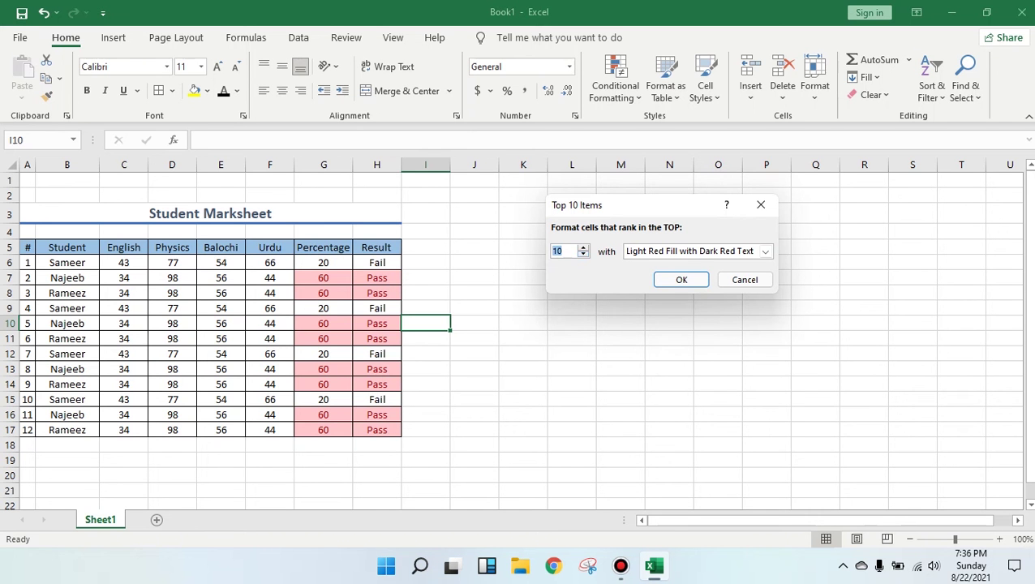
left_click(744, 279)
left_click(377, 308)
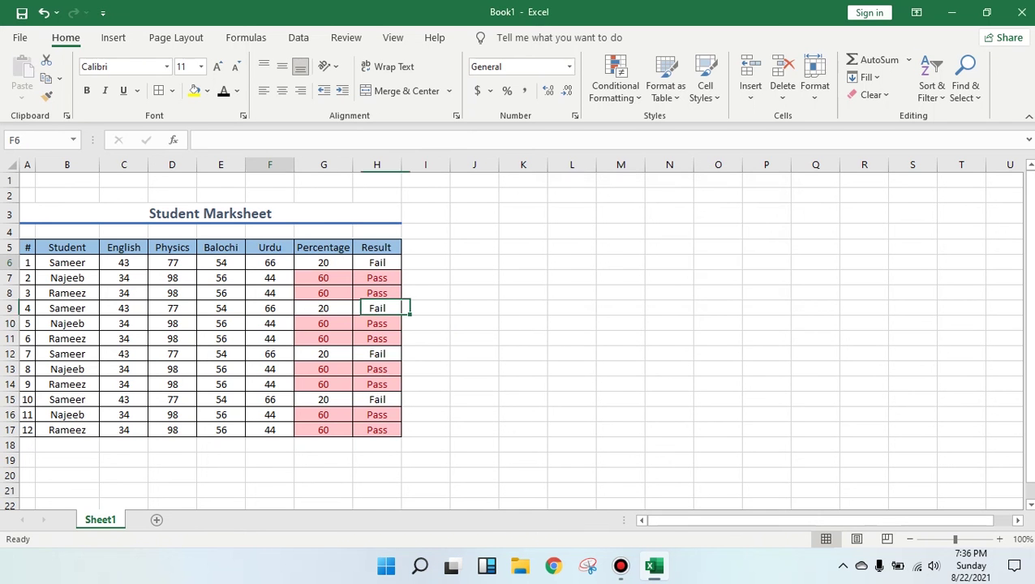
Select the Urdu marks F6:F17 and start a Top 3 Items rule with a custom format.
left_click_drag(270, 262, 270, 429)
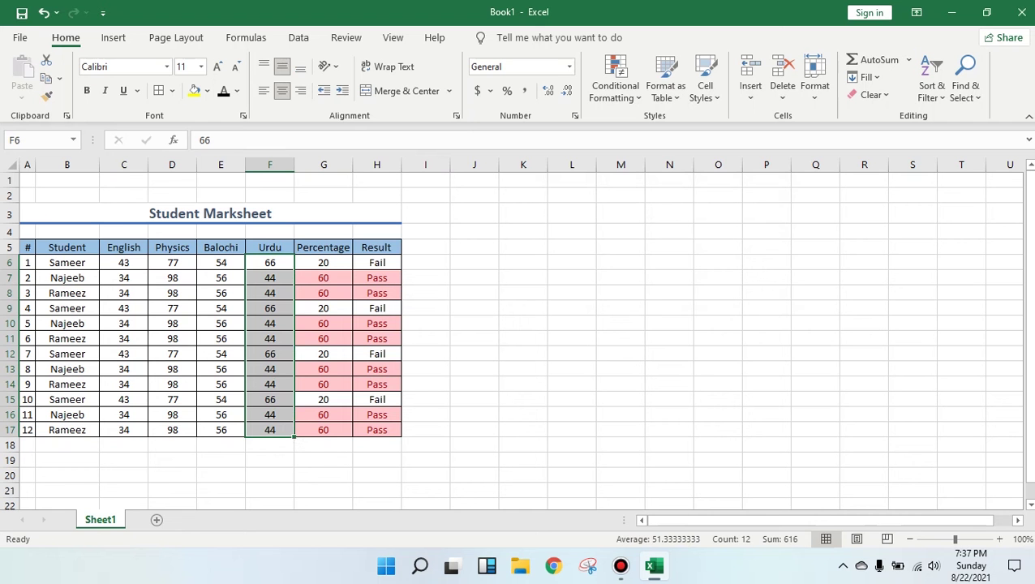
left_click(614, 85)
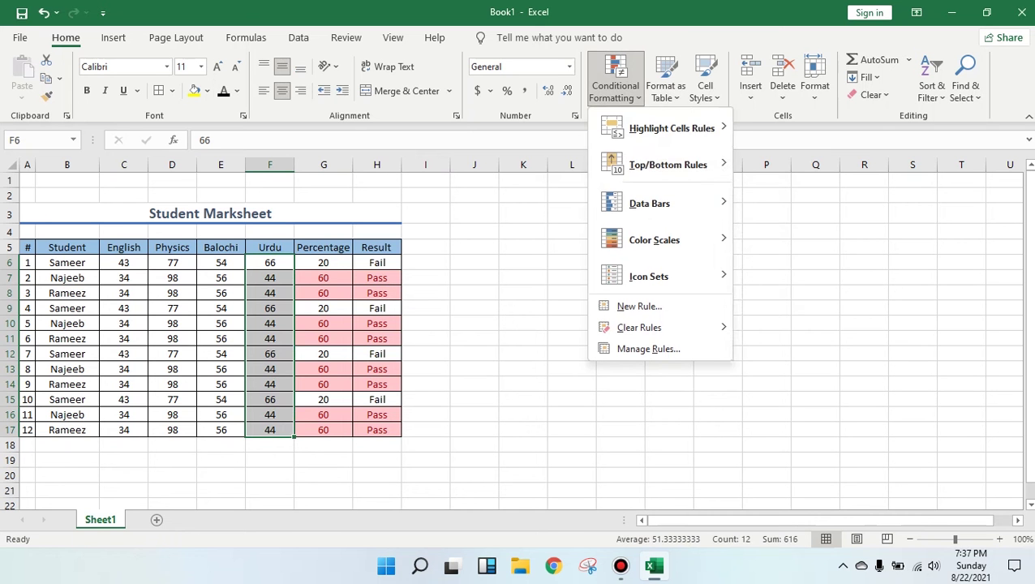
mouse_move(669, 165)
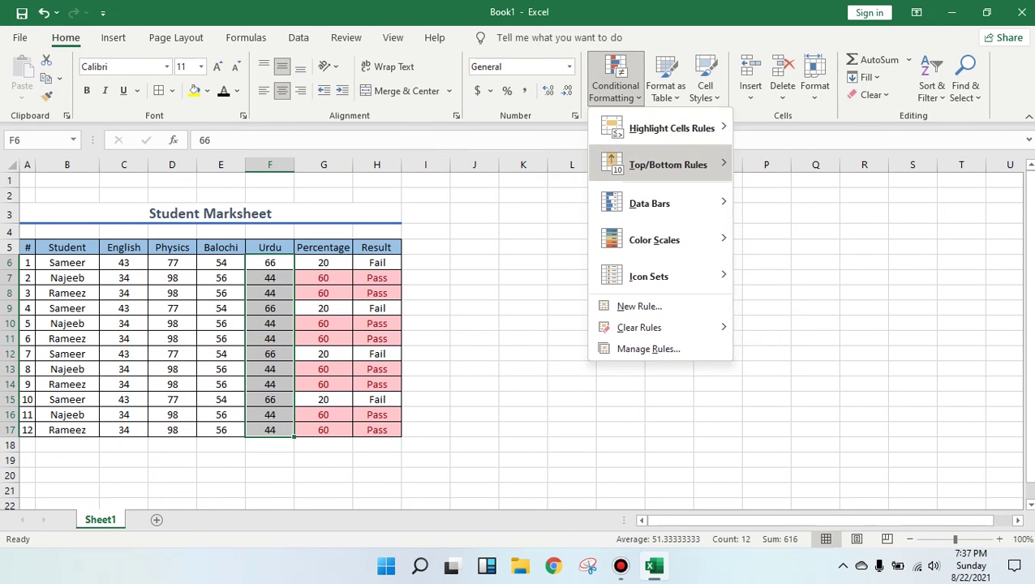
left_click(803, 165)
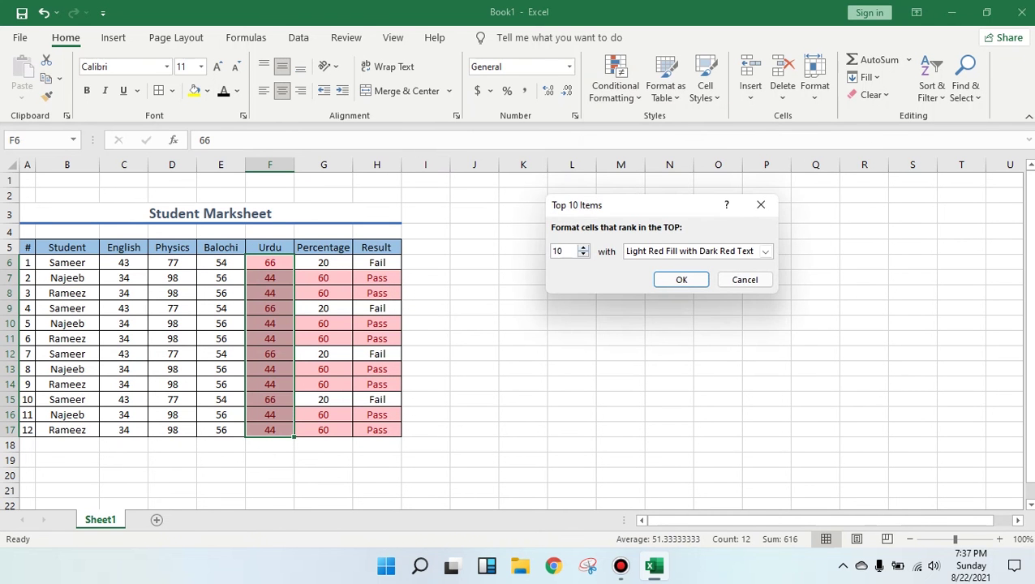
type("3")
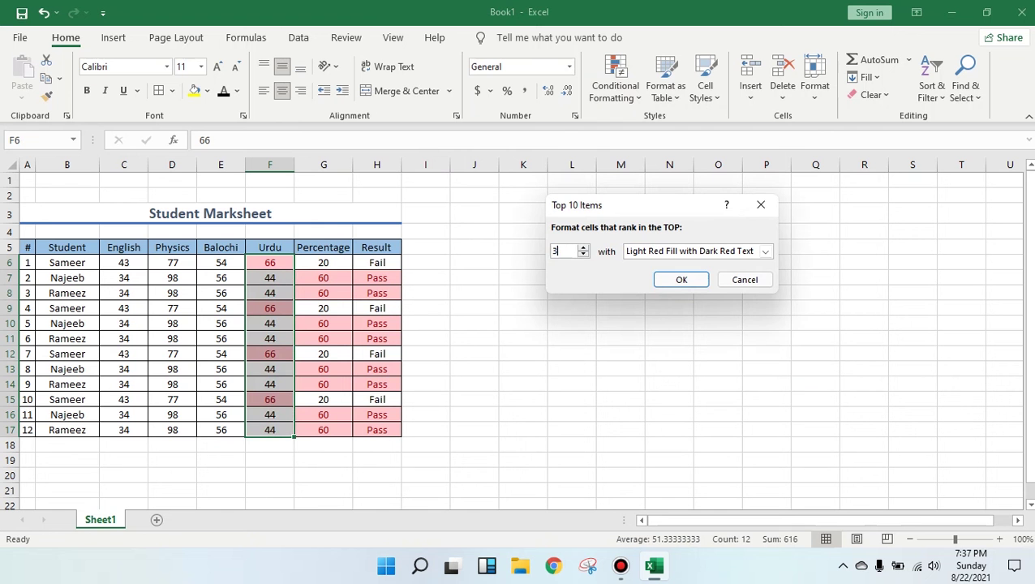
left_click(765, 251)
key("Down")
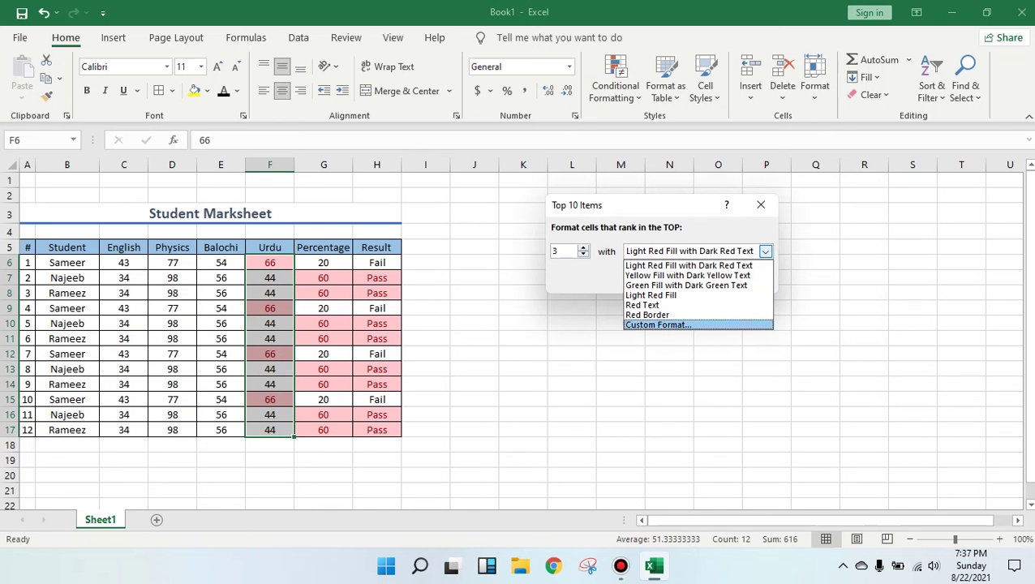
key("Return")
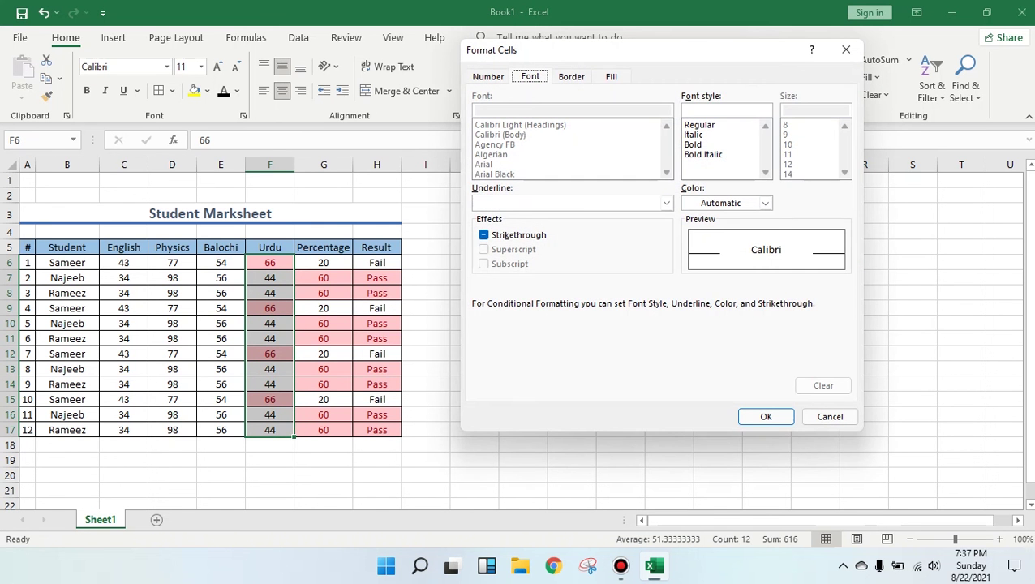
Make the custom format a dark grey fill with white text and apply the rule.
left_click(722, 204)
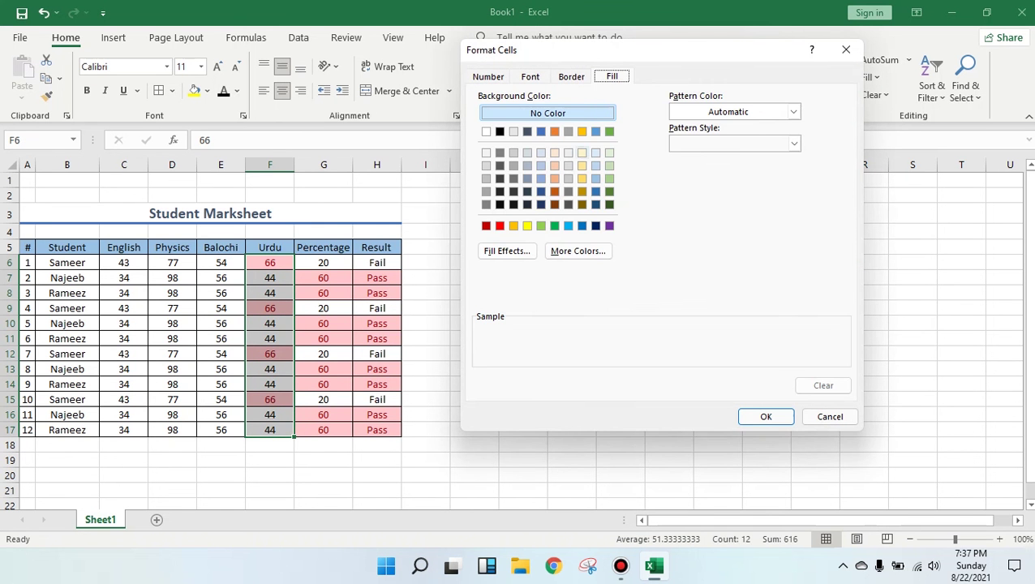
left_click(500, 178)
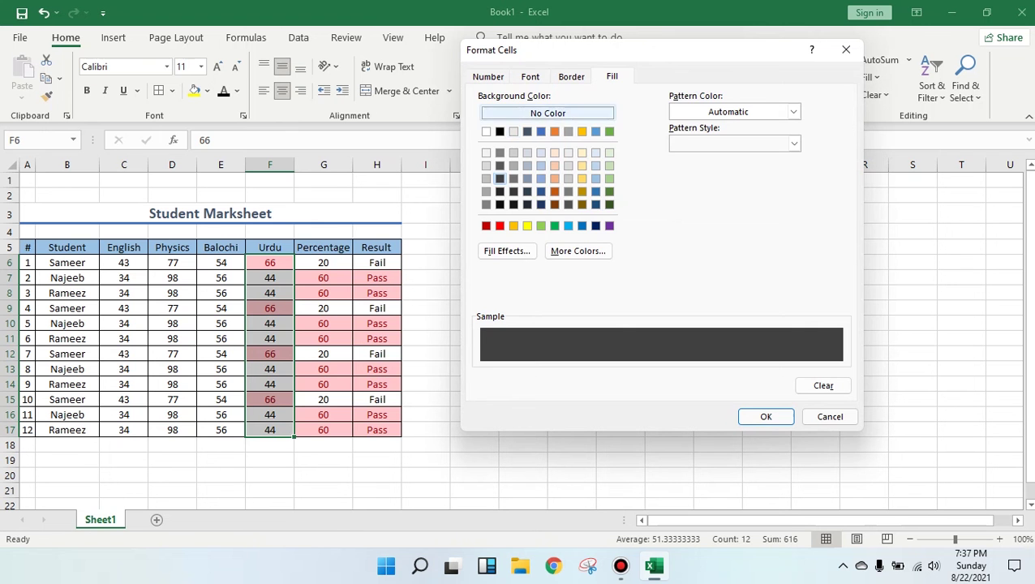
left_click(764, 203)
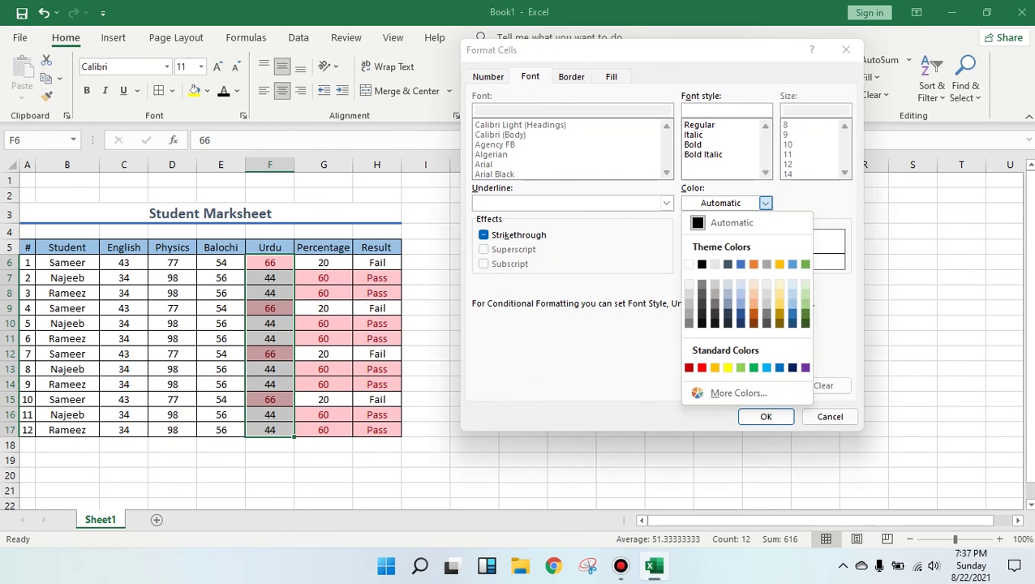
left_click(689, 264)
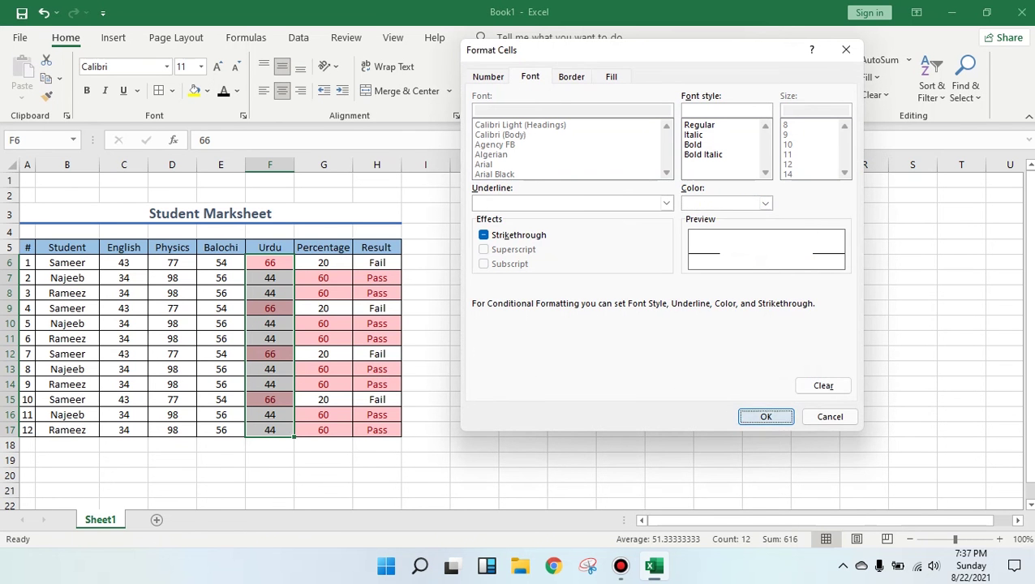
left_click(766, 416)
left_click(682, 279)
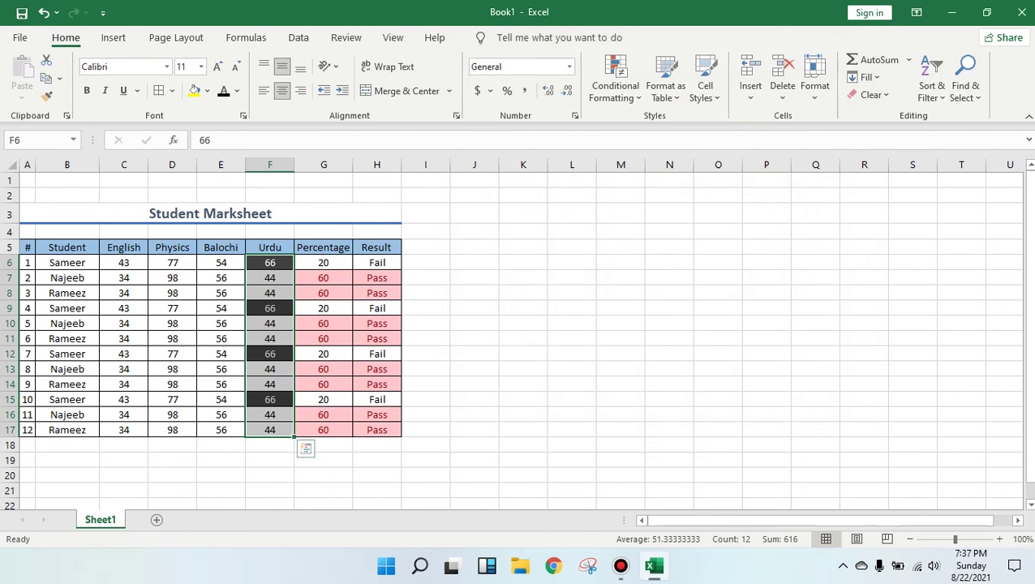
left_click(475, 338)
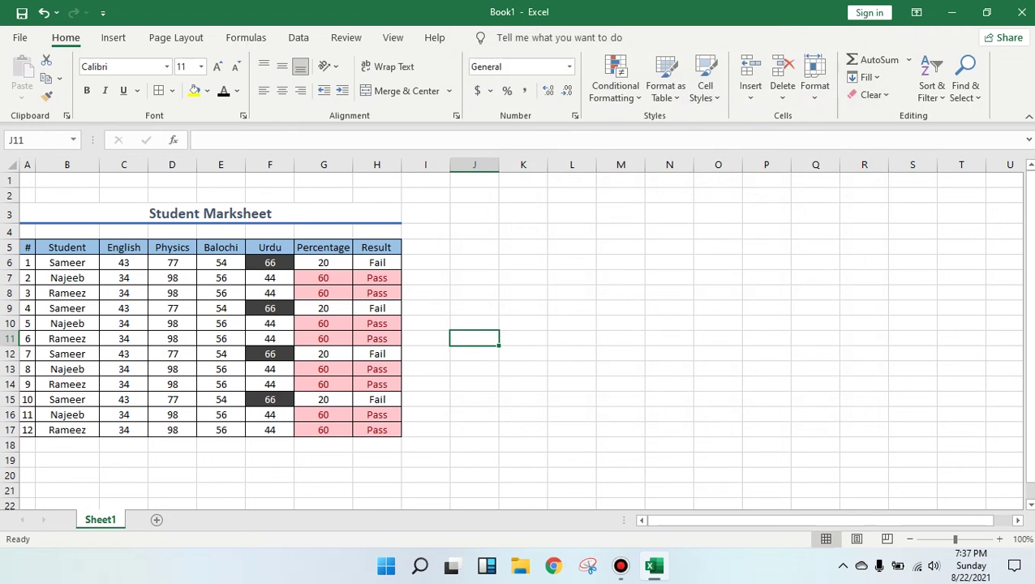
Browse the Top/Bottom Rules and Data Bars options in Conditional Formatting.
left_click(615, 77)
mouse_move(667, 165)
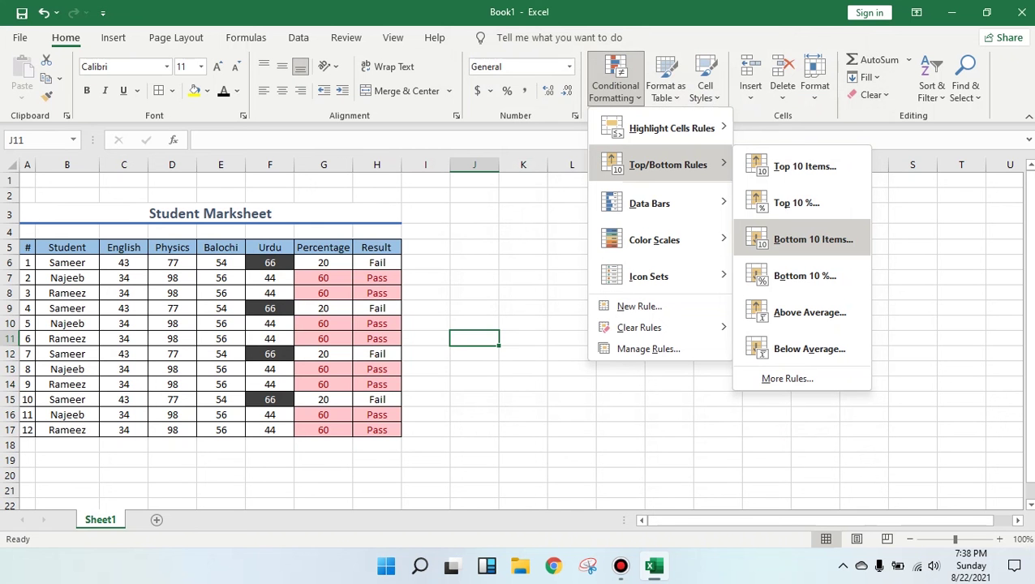
key("Down")
key("Down")
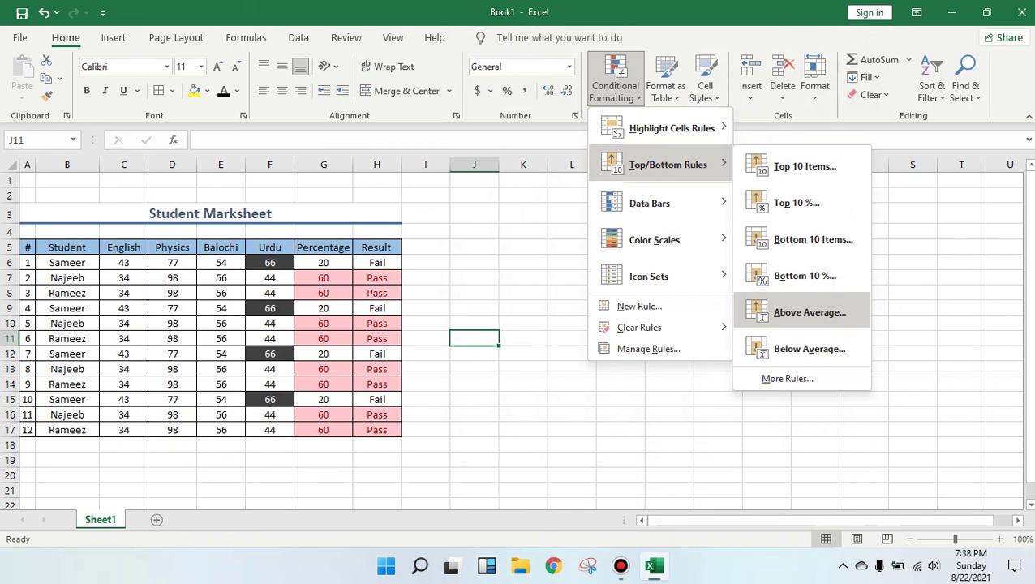
key("Down")
key("Left")
key("Down")
key("Down")
key("Up")
key("Right")
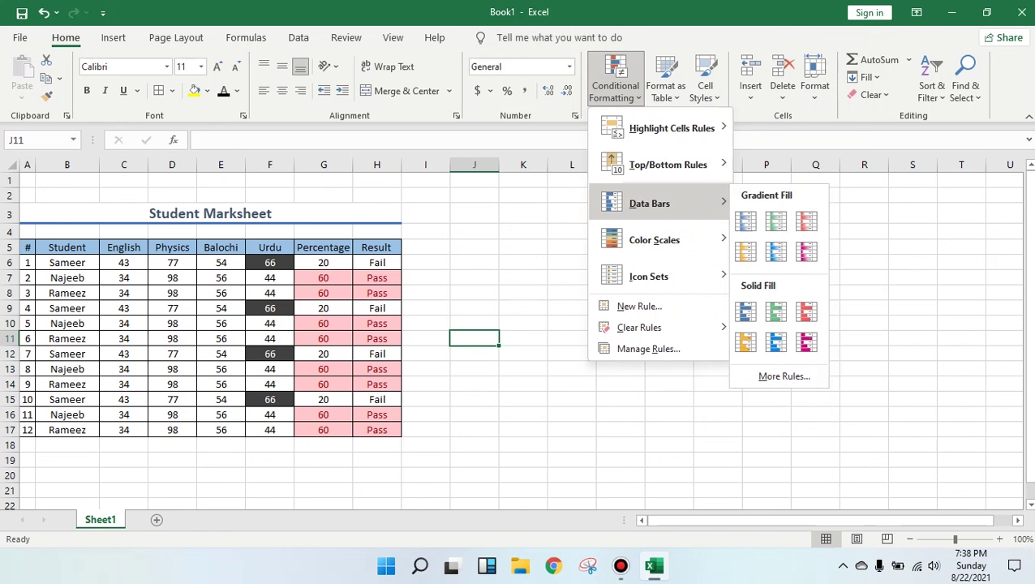
Close the menu without applying anything and select the Balochi marks E6:E17.
key("Left")
key("Up")
key("Up")
key("Up")
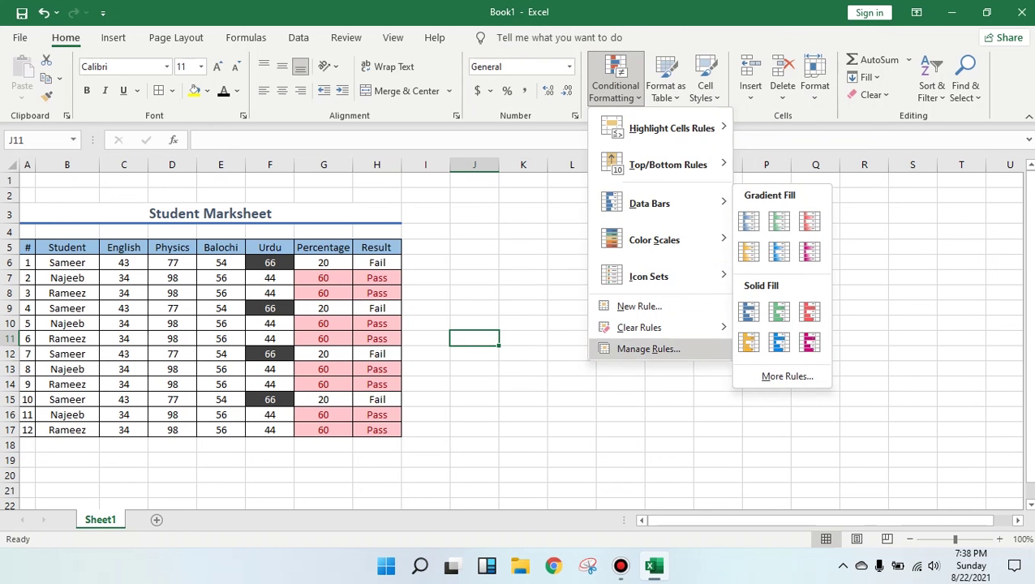
key("Up")
key("Up")
key("Escape")
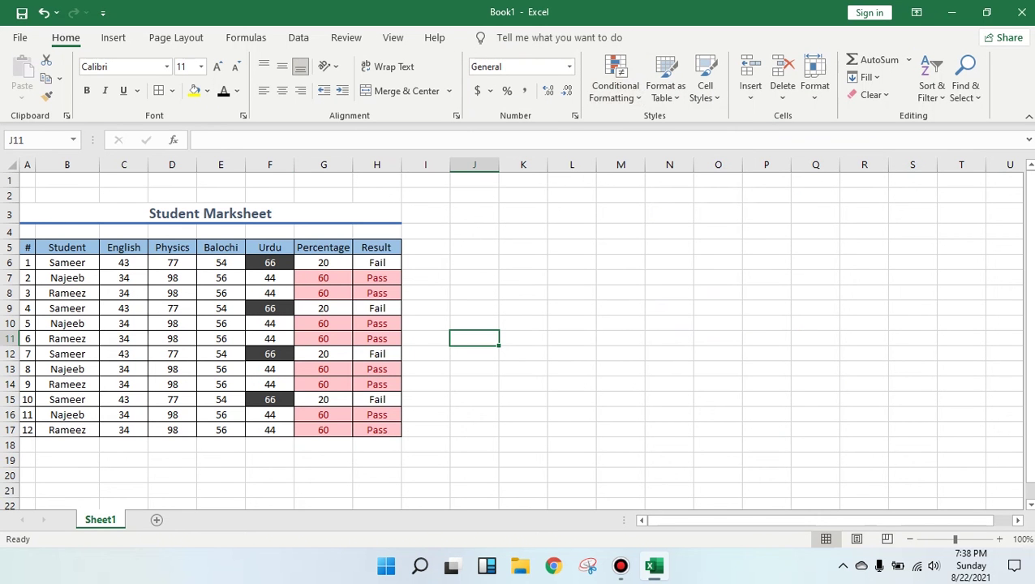
left_click_drag(220, 262, 221, 430)
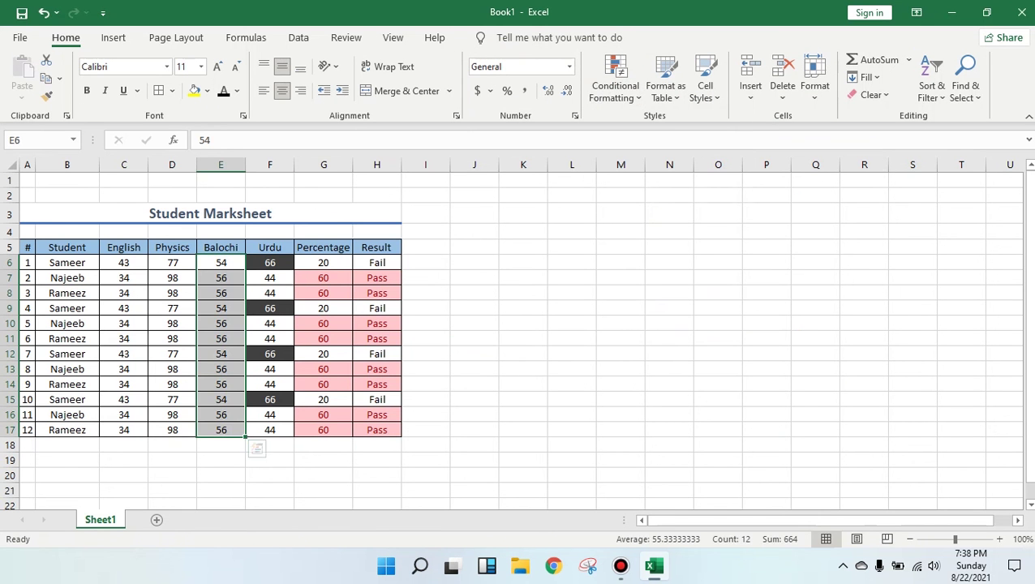
Preview solid green and magenta data bars on the Balochi marks.
key("alt+h")
key("l")
key("Down")
key("Down")
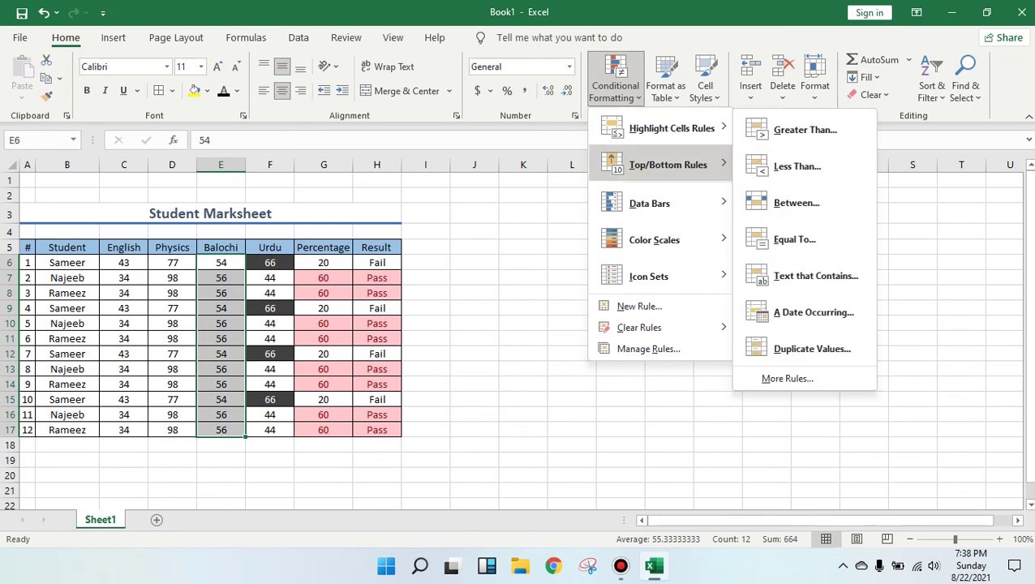
key("Down")
key("Right")
key("Right")
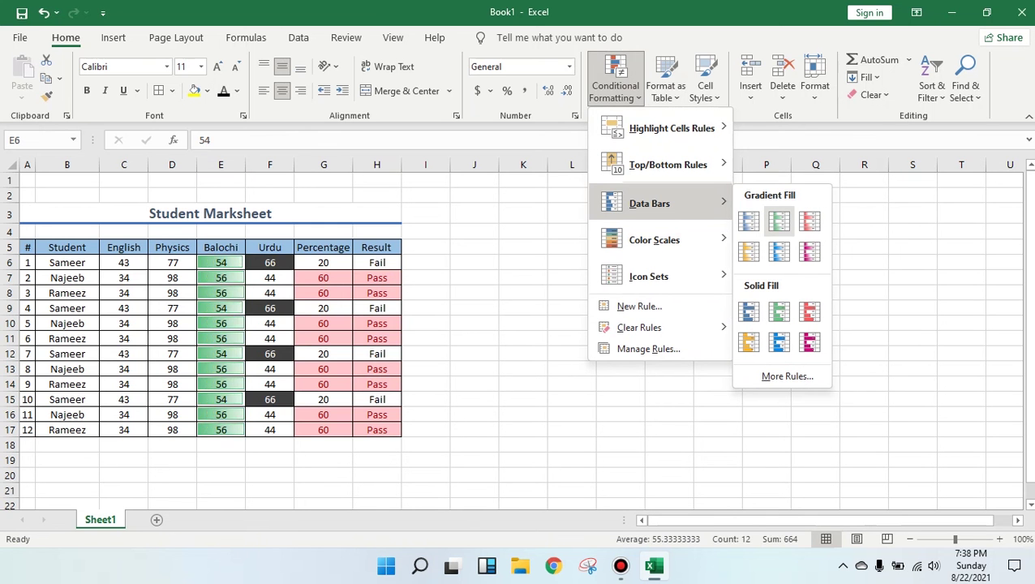
key("Down")
key("Down")
key("Down")
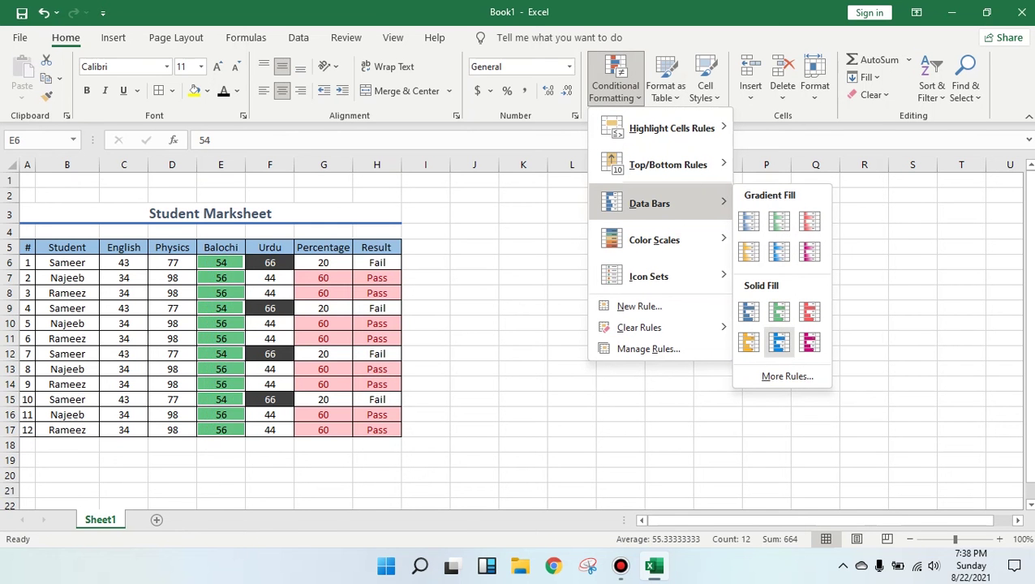
key("Right")
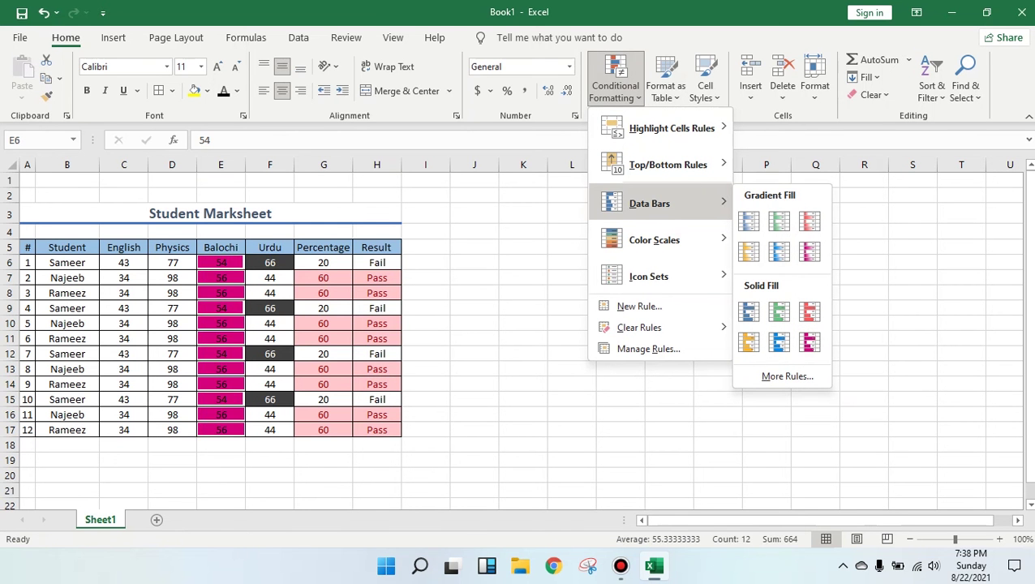
Preview red-white and blue-red colour scales on the Balochi marks.
key("Left")
key("Down")
key("Right")
key("Right")
key("Down")
key("Right")
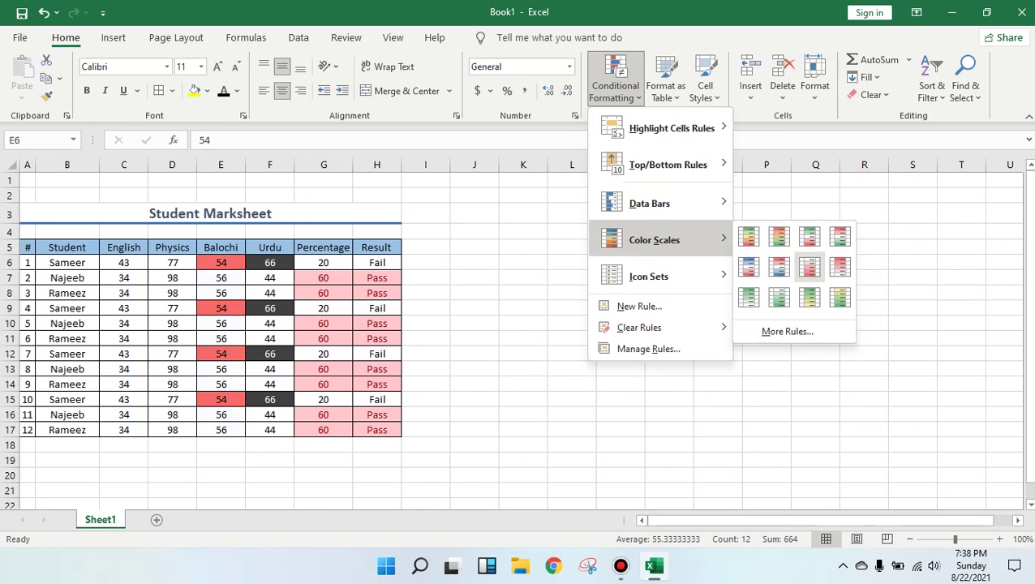
key("Down")
key("Left")
key("Up")
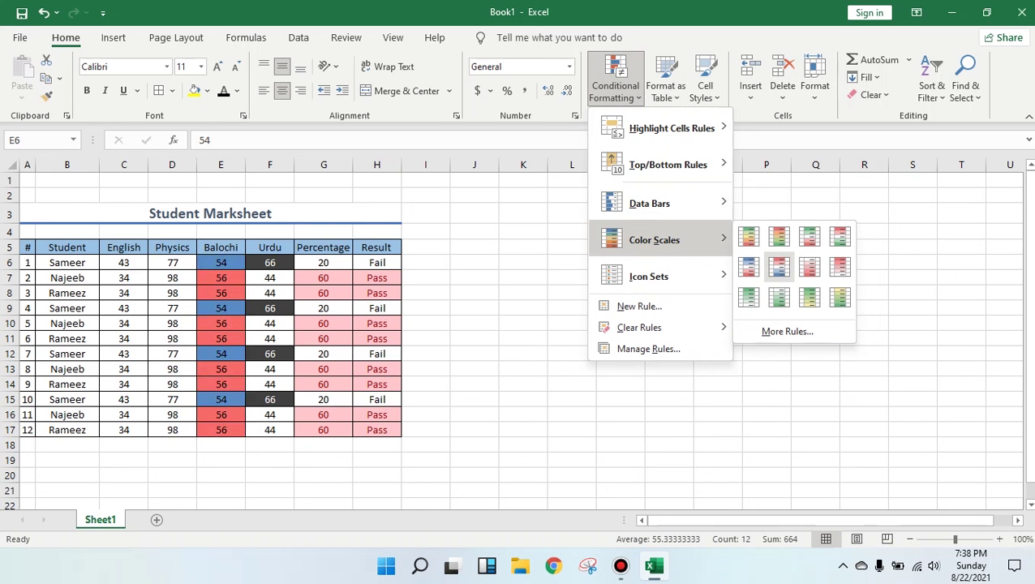
Preview arrow and signal-bar icon sets on the Balochi marks, keeping none.
key("Left")
key("Left")
key("Down")
key("Right")
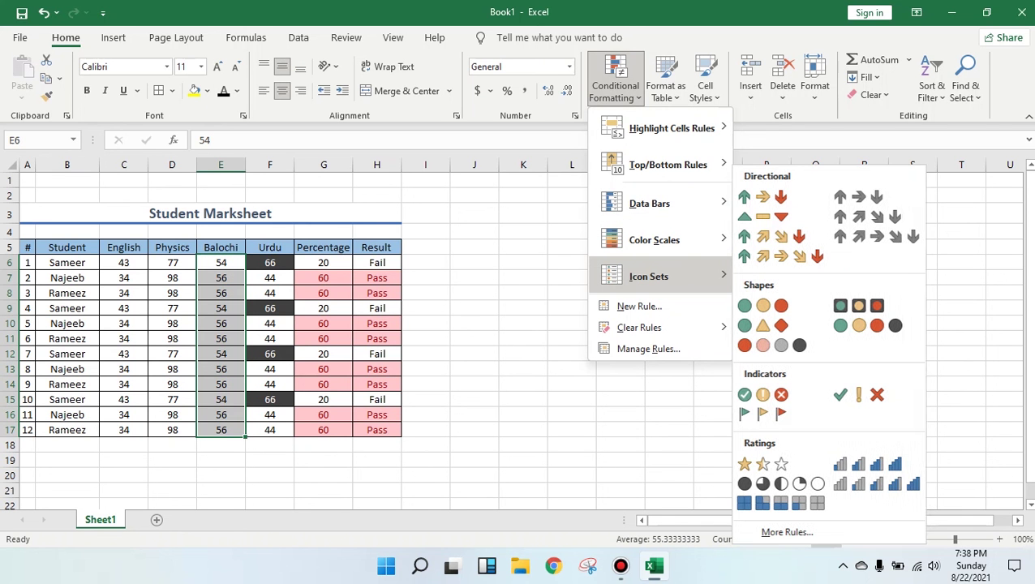
key("Down")
key("Up")
key("Up")
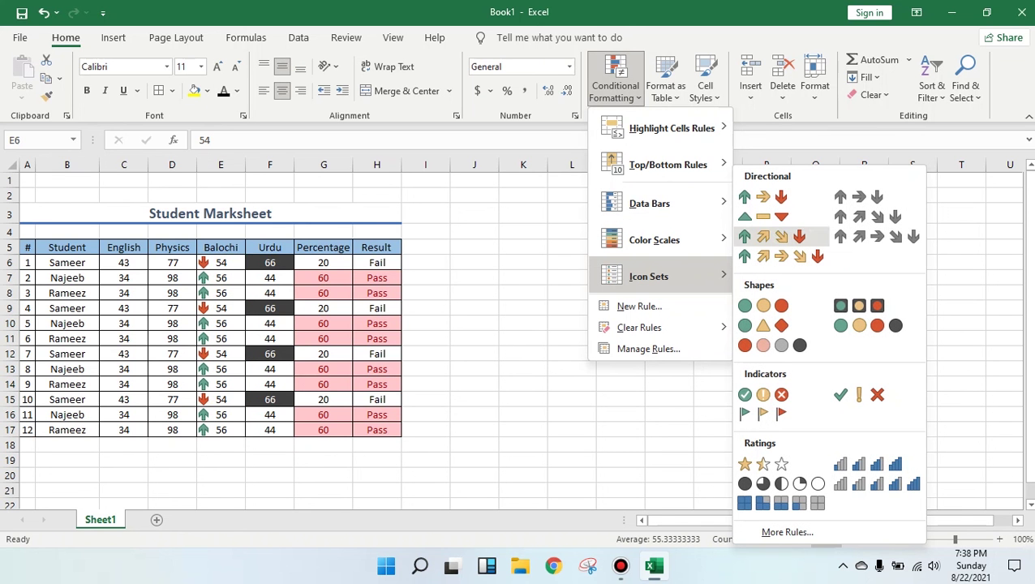
key("Down")
key("Down")
key("Down")
key("Down")
key("Down")
key("Down")
key("Right")
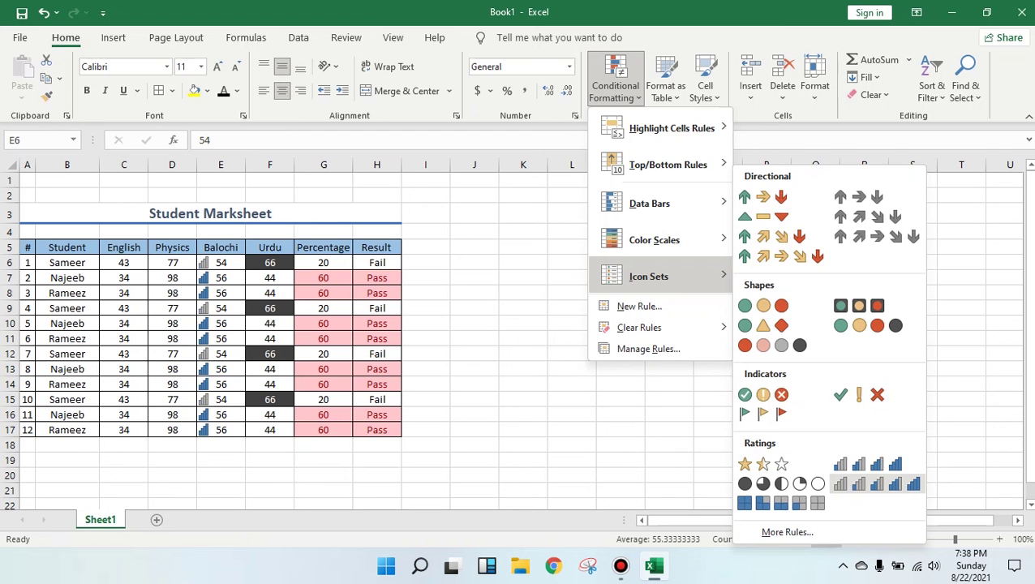
key("Escape")
key("Down")
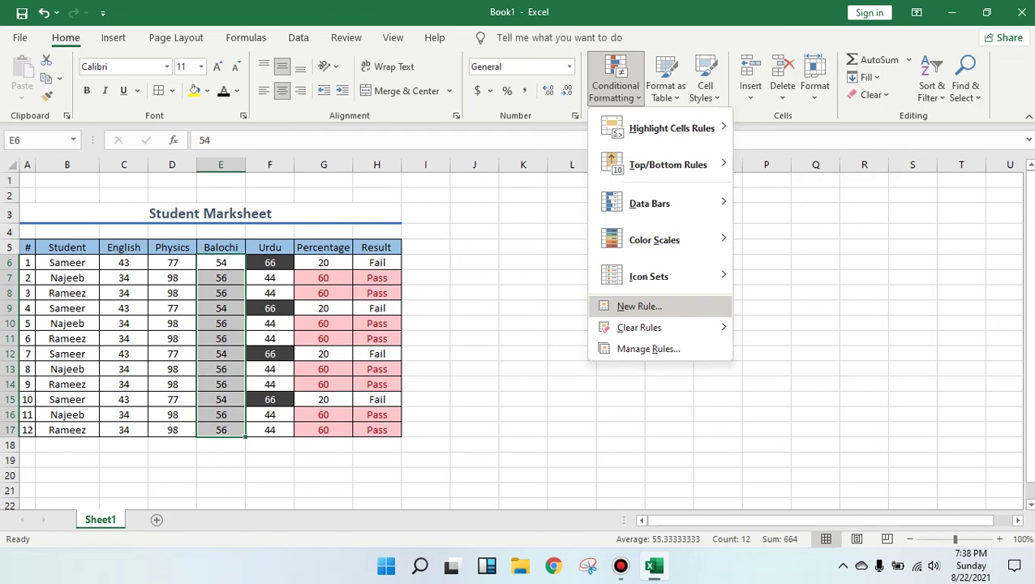
Try a new rule with 3-Color Scale and 'Format only cells that contain', then cancel it.
key("Return")
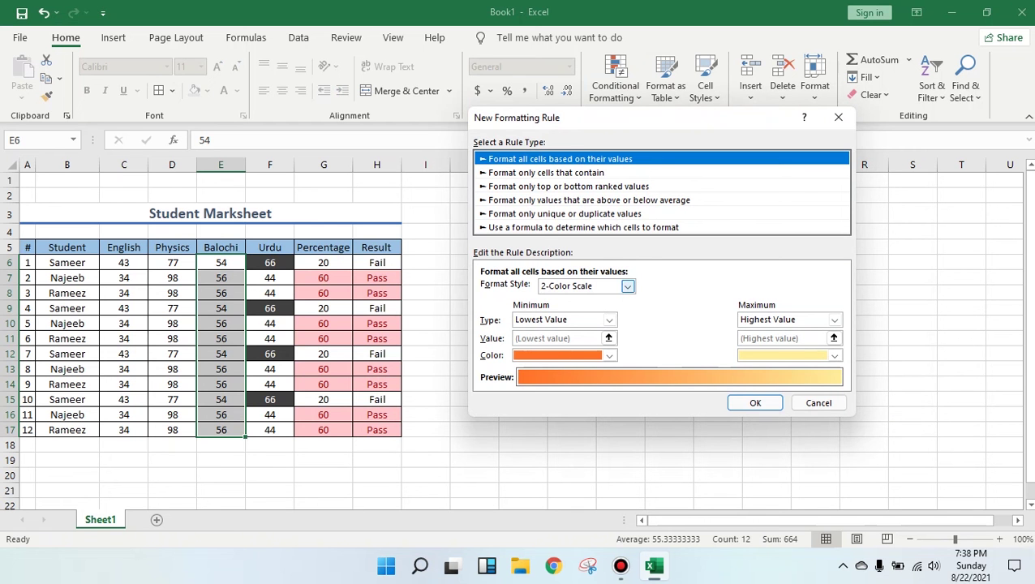
left_click(627, 286)
key("Return")
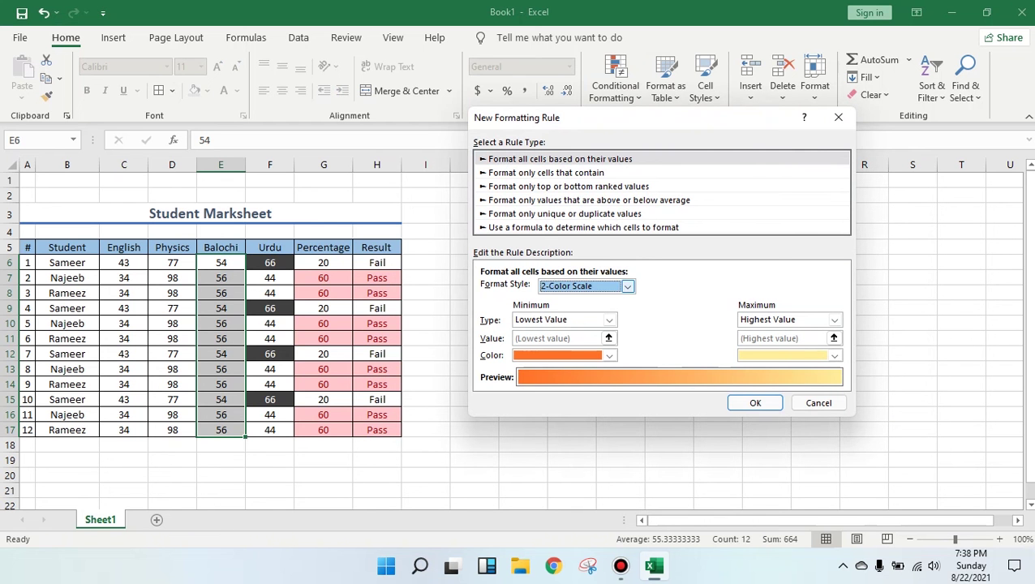
left_click(627, 286)
key("Return")
left_click(627, 286)
key("Down")
key("Down")
key("Down")
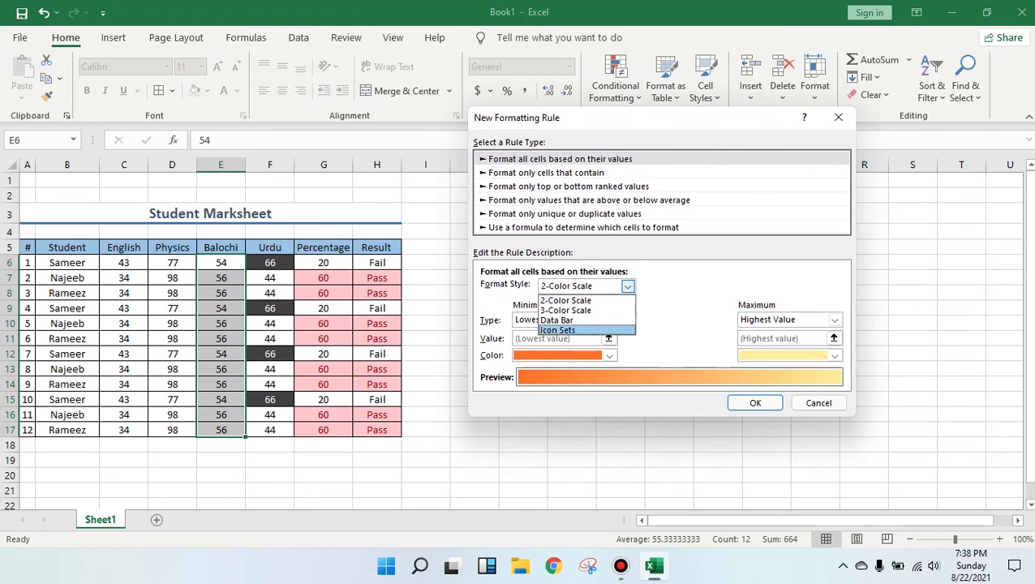
key("Up")
key("Up")
key("Return")
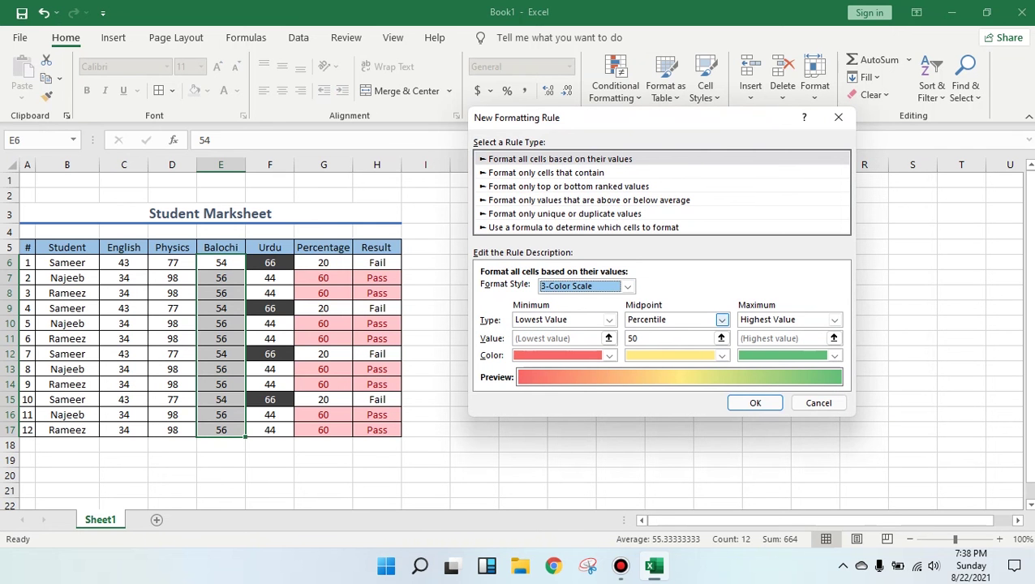
left_click(546, 172)
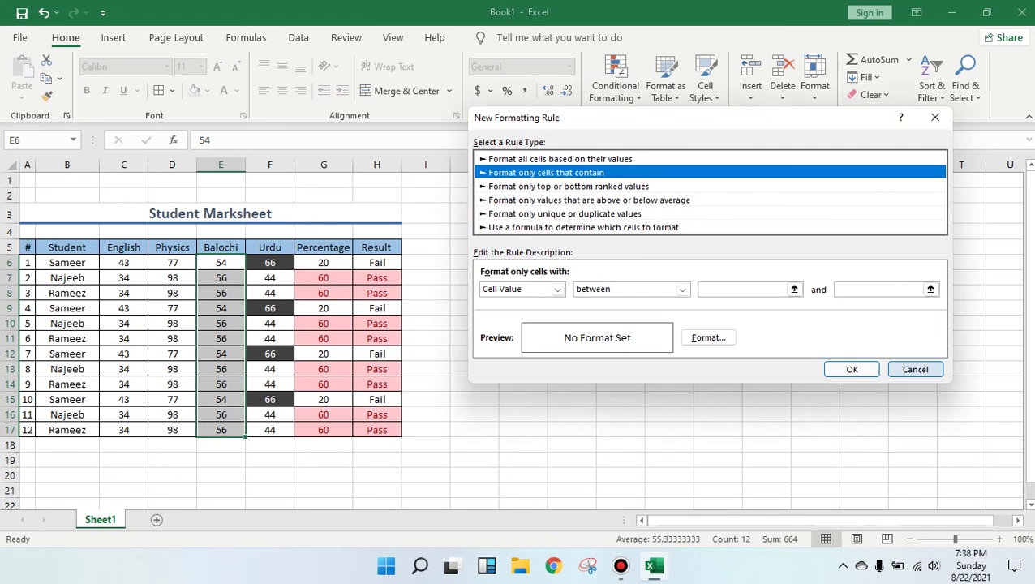
left_click(915, 369)
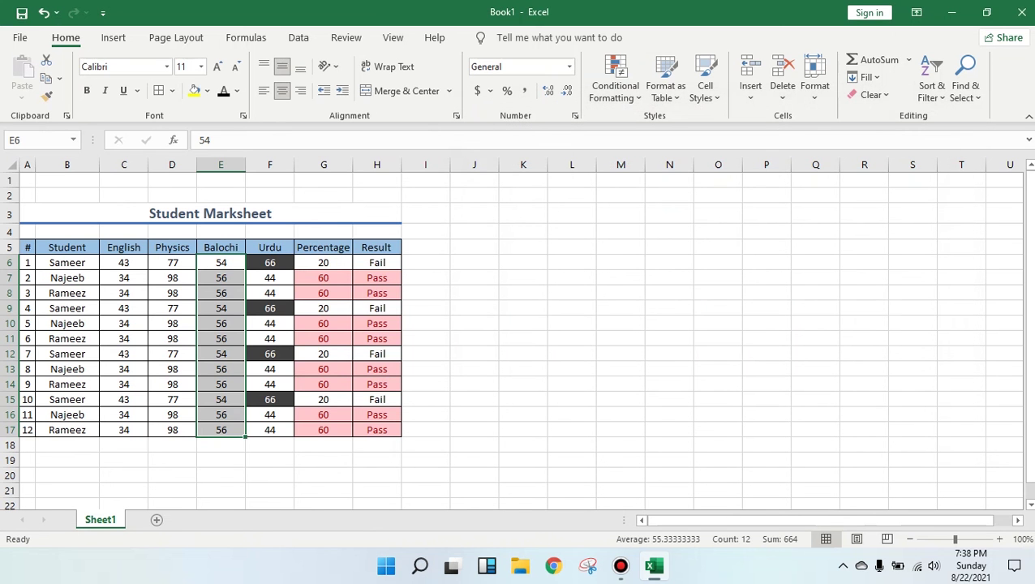
Glance at the Insert options, then select the entire row 13 holding record 8.
left_click(523, 309)
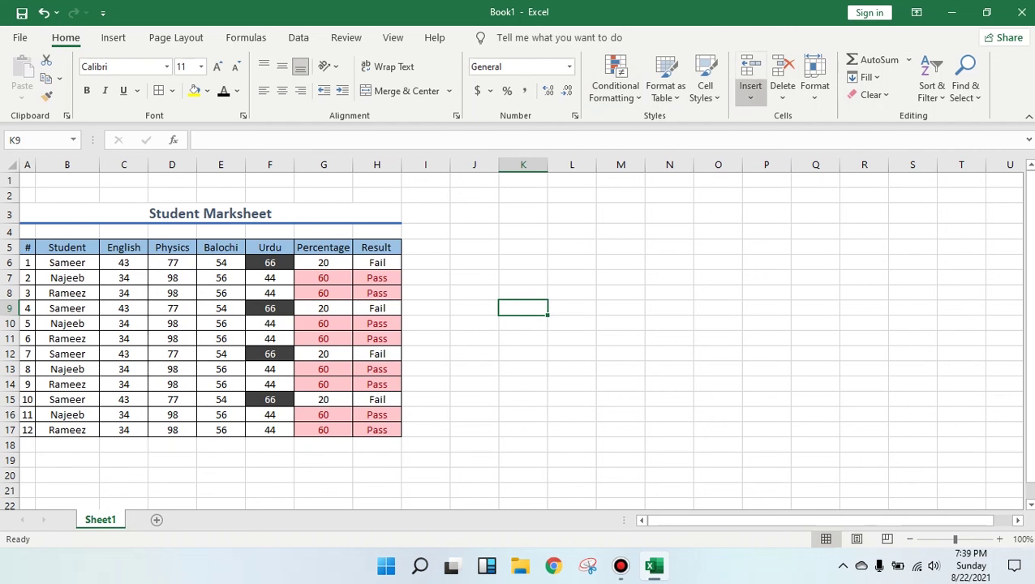
left_click(750, 90)
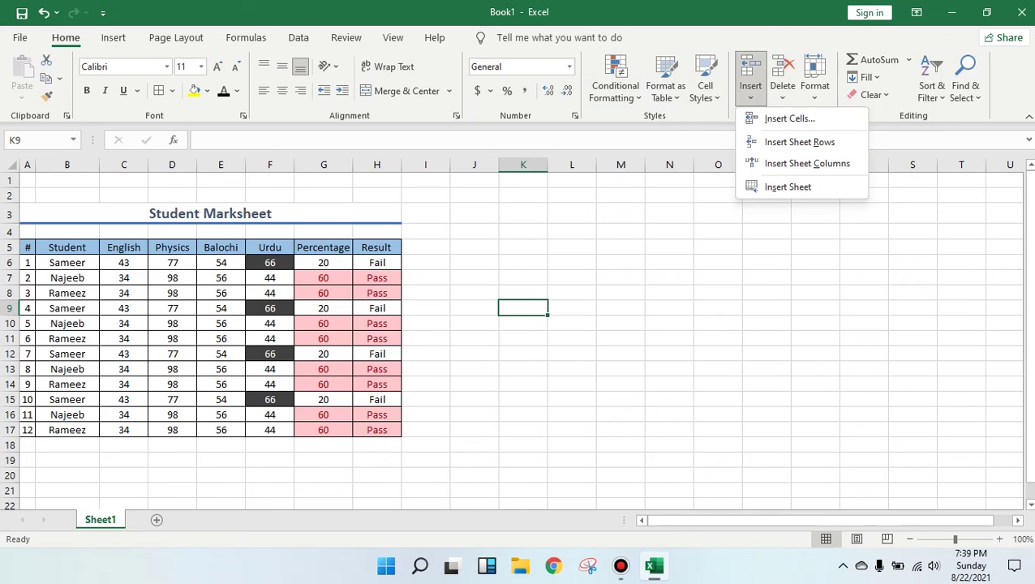
key("Escape")
left_click(9, 370)
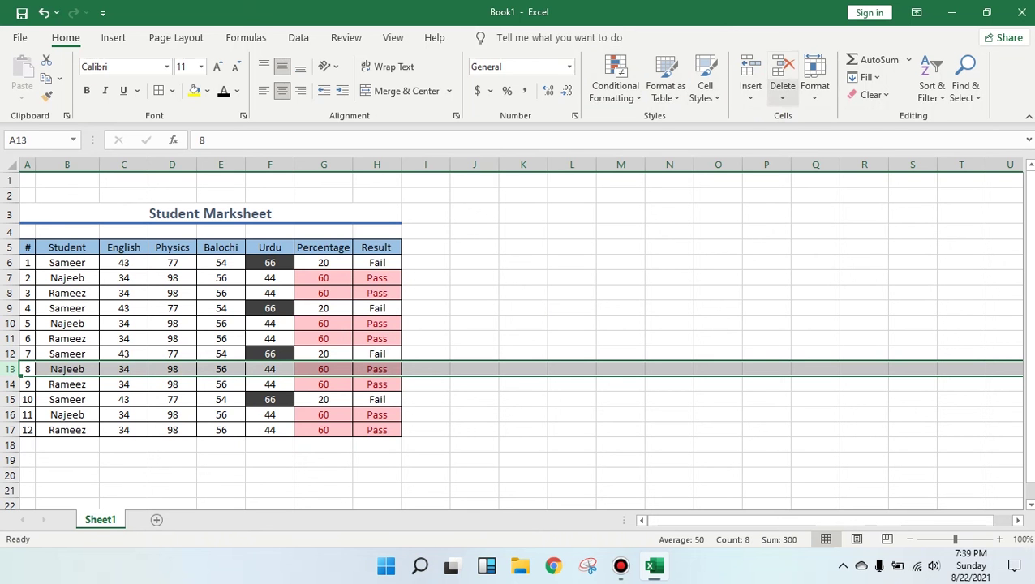
Insert a blank row above record 8, then undo it.
left_click(750, 89)
left_click(785, 118)
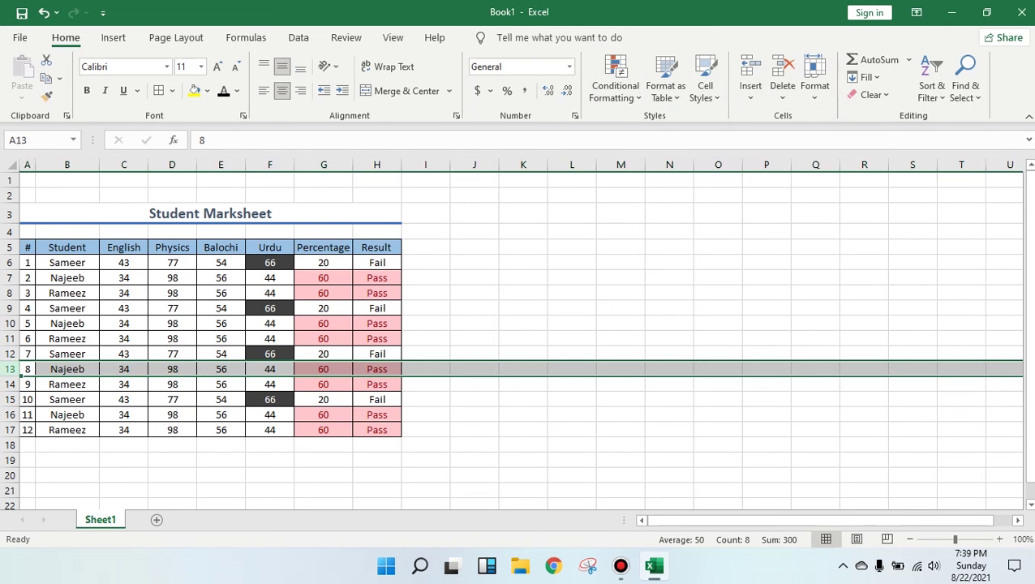
left_click(425, 384)
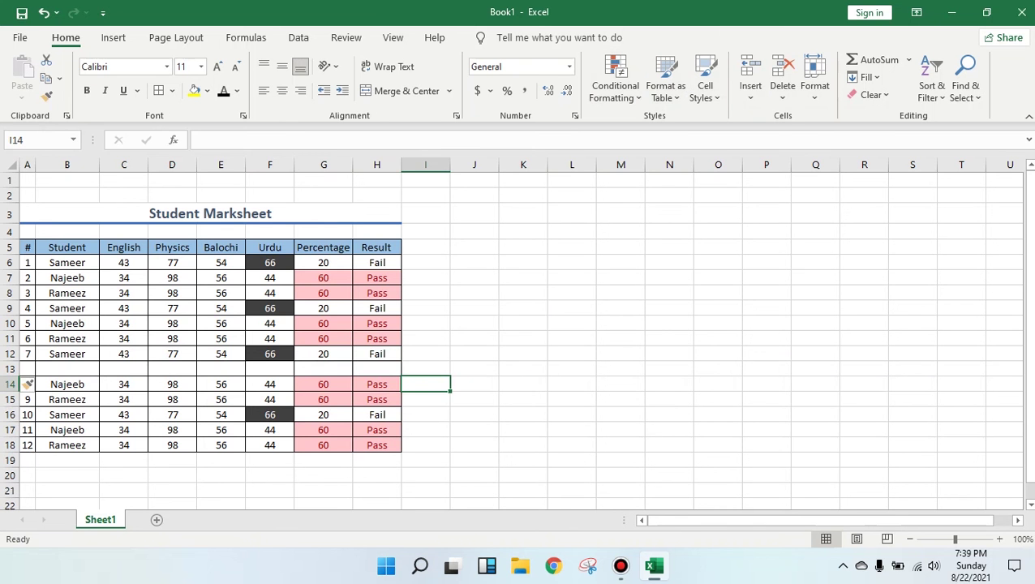
key("ctrl+z")
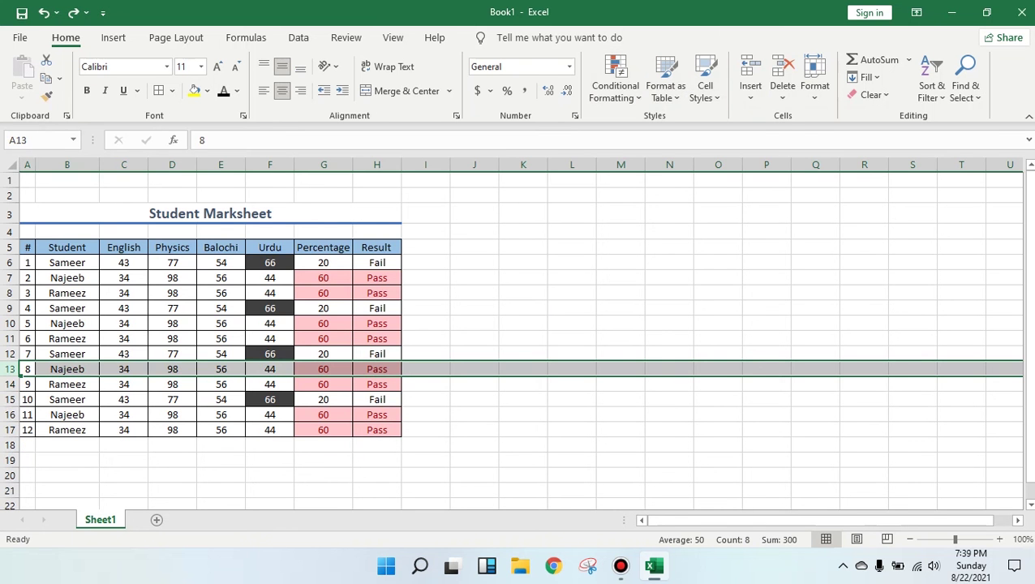
Insert a blank column before Student, undo it, and select the table A5:H17.
left_click(66, 164)
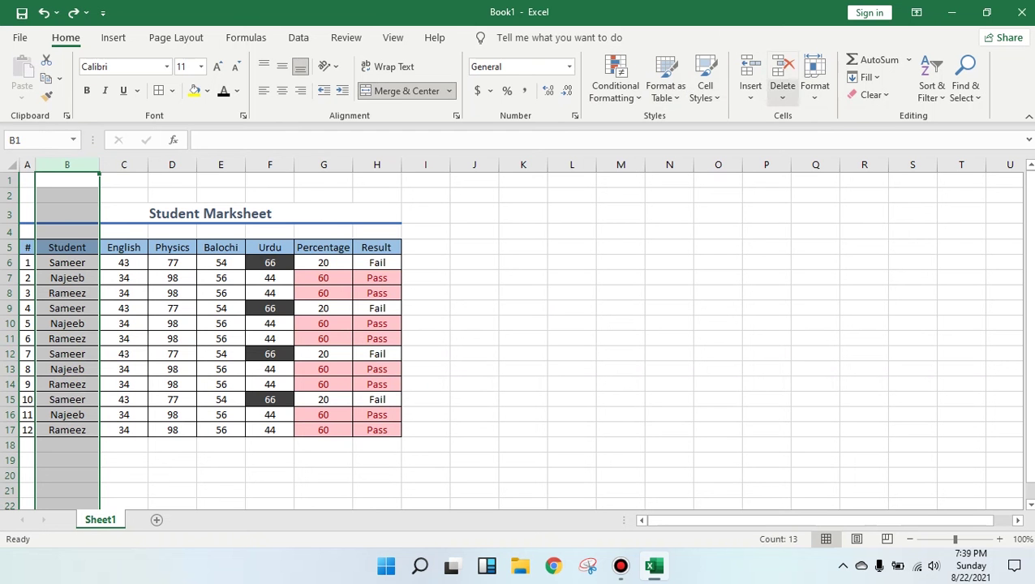
left_click(750, 94)
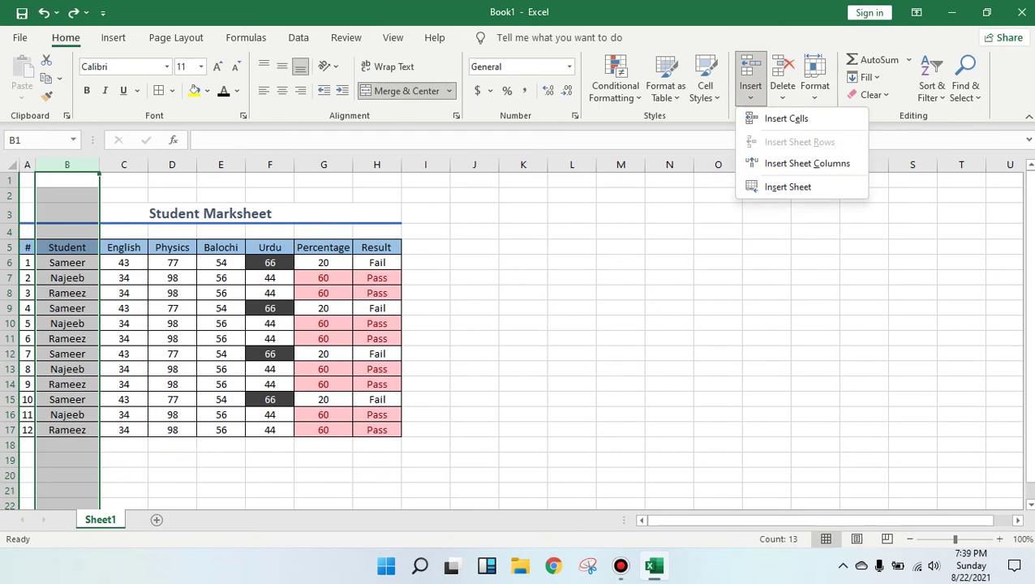
left_click(786, 119)
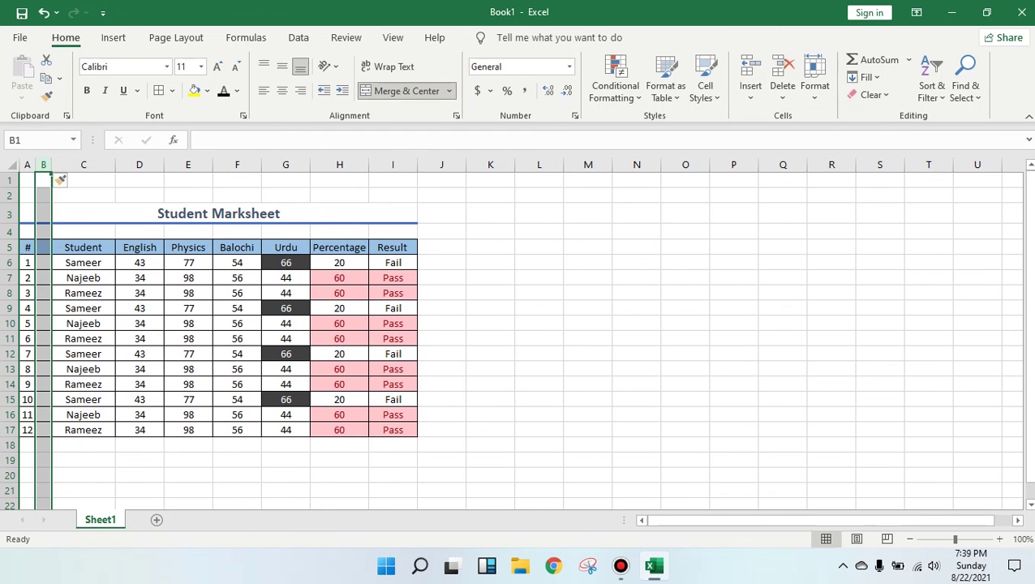
left_click(588, 323)
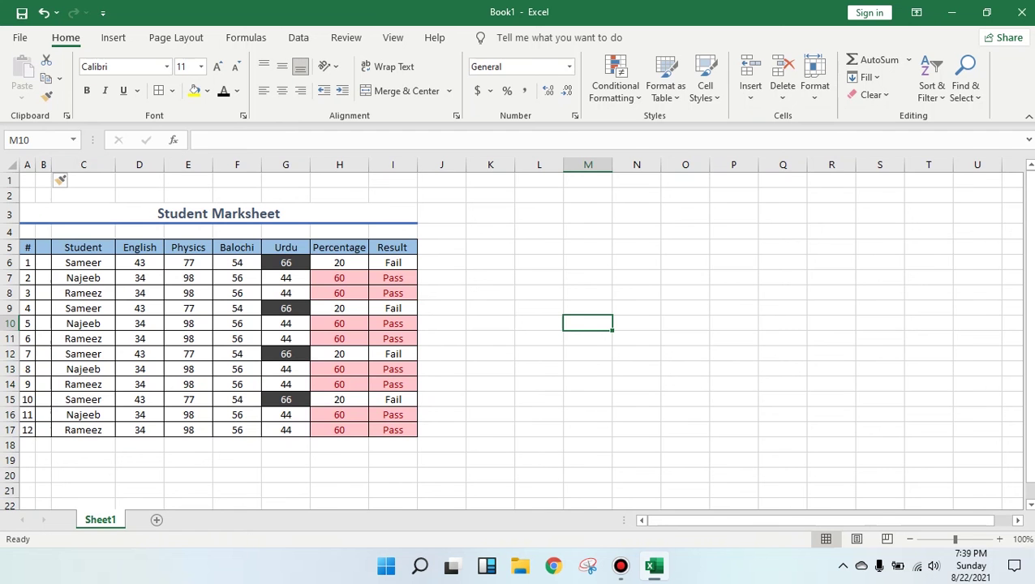
key("ctrl+z")
left_click_drag(27, 248, 376, 430)
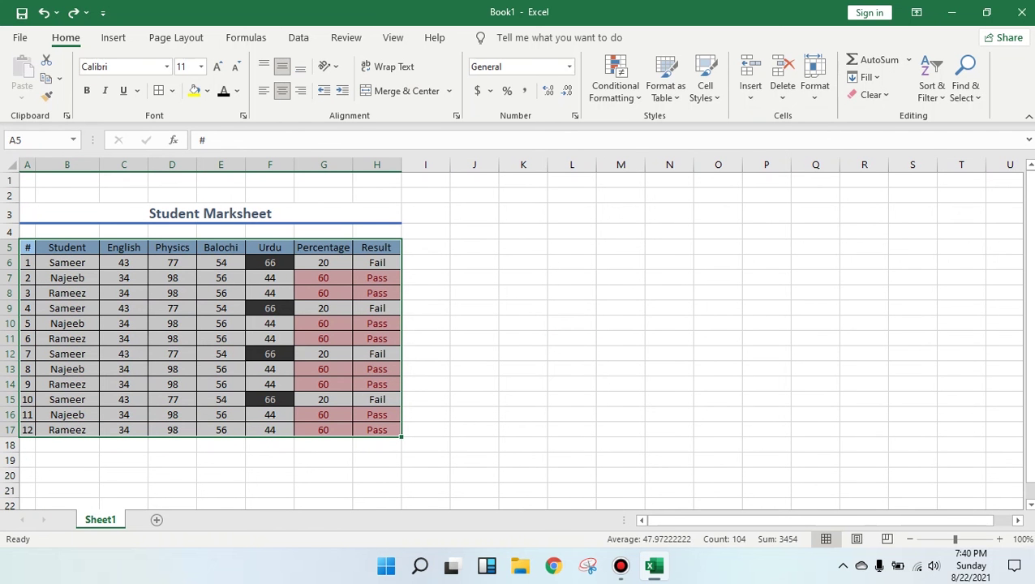
Set the row height of table rows 5 to 17 to 20.
left_click(814, 85)
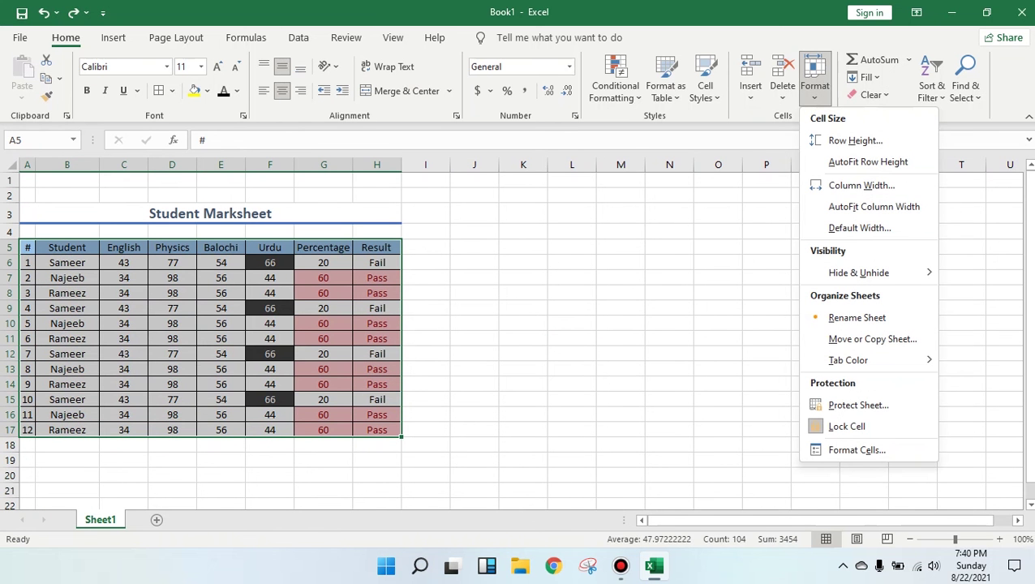
mouse_move(858, 272)
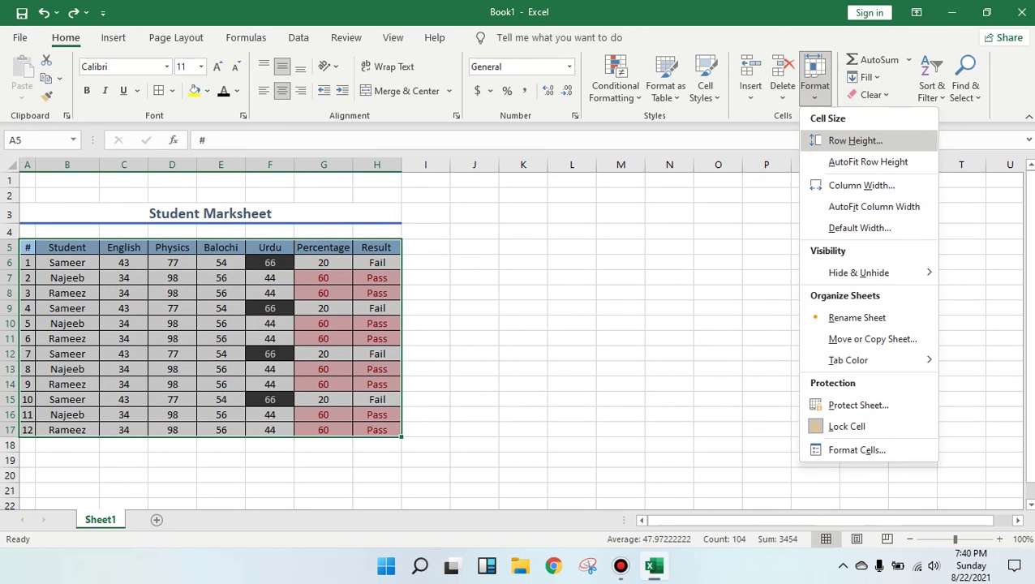
left_click(855, 140)
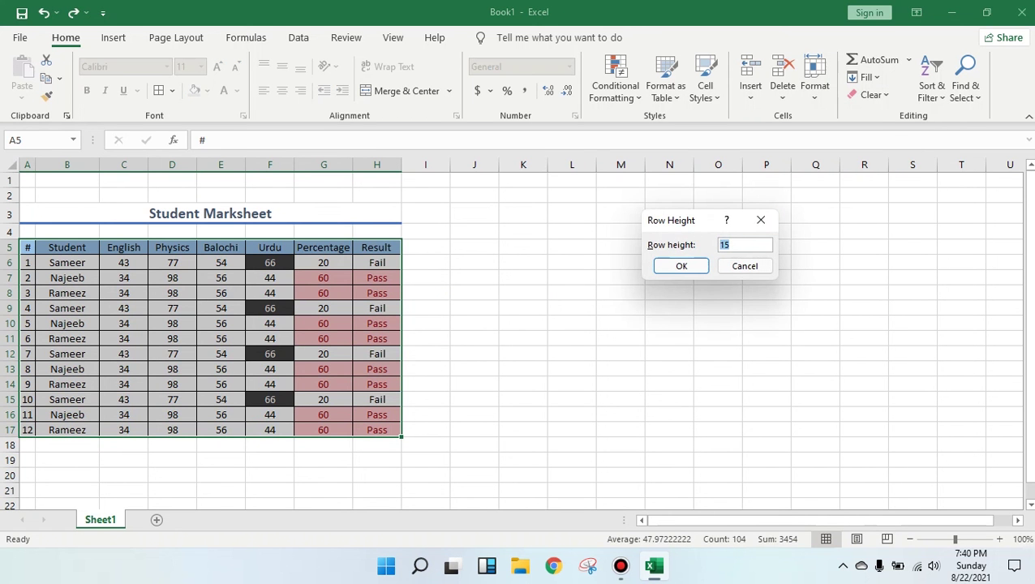
key("Return")
left_click(572, 269)
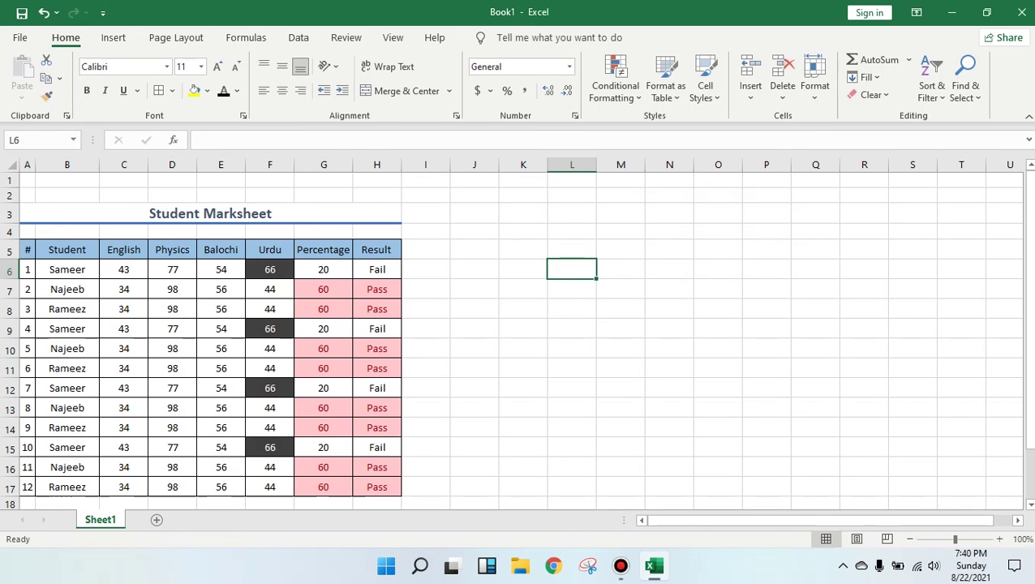
left_click(523, 428)
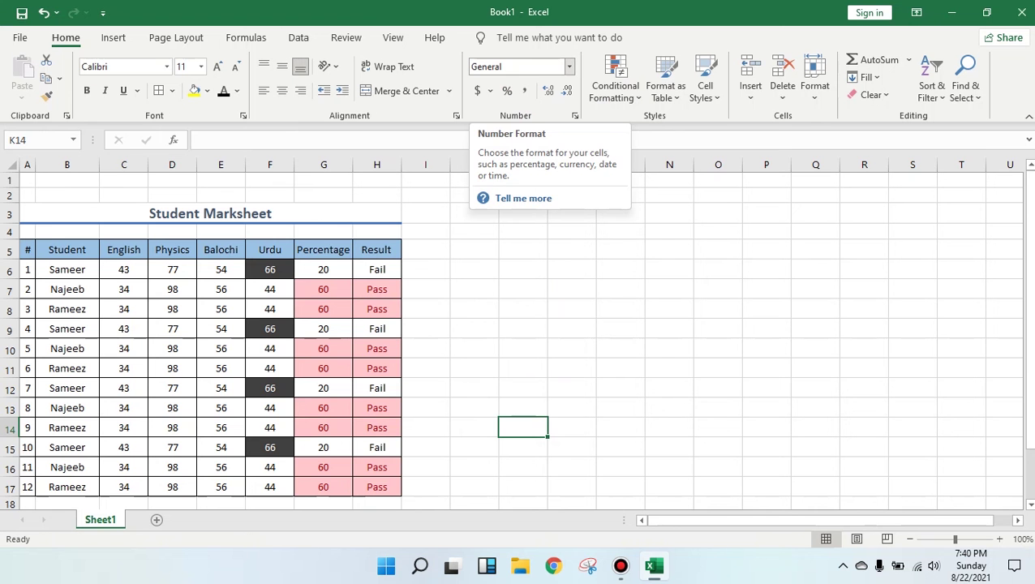
Select the Physics marks D6:D17 and apply Number format with no decimal places.
key("Right")
key("Up")
key("Up")
key("Up")
key("Up")
key("Up")
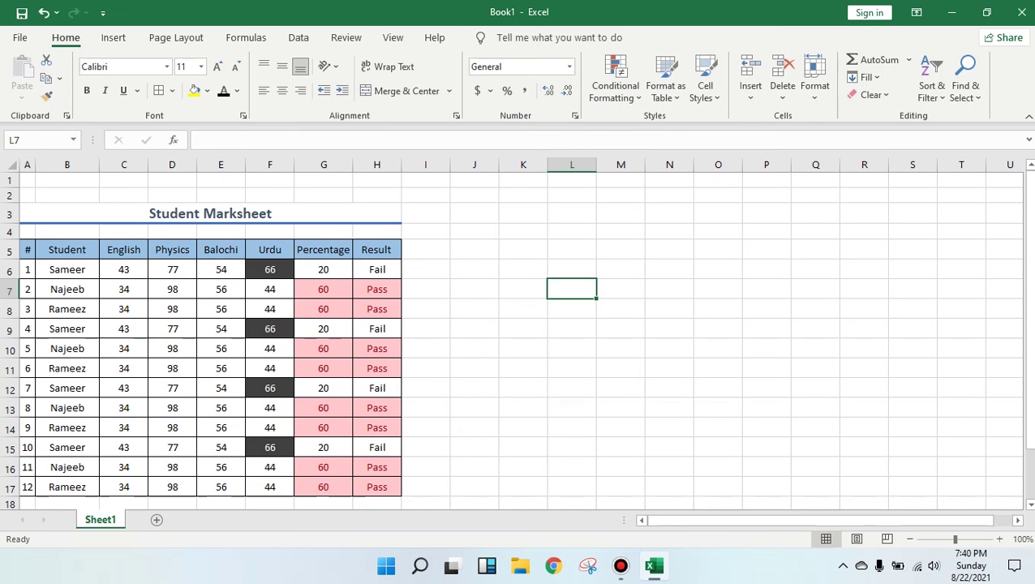
mouse_move(172, 269)
left_mouse_down()
mouse_move(172, 487)
mouse_move(172, 442)
left_mouse_up()
scroll(172, 486, "down", 1)
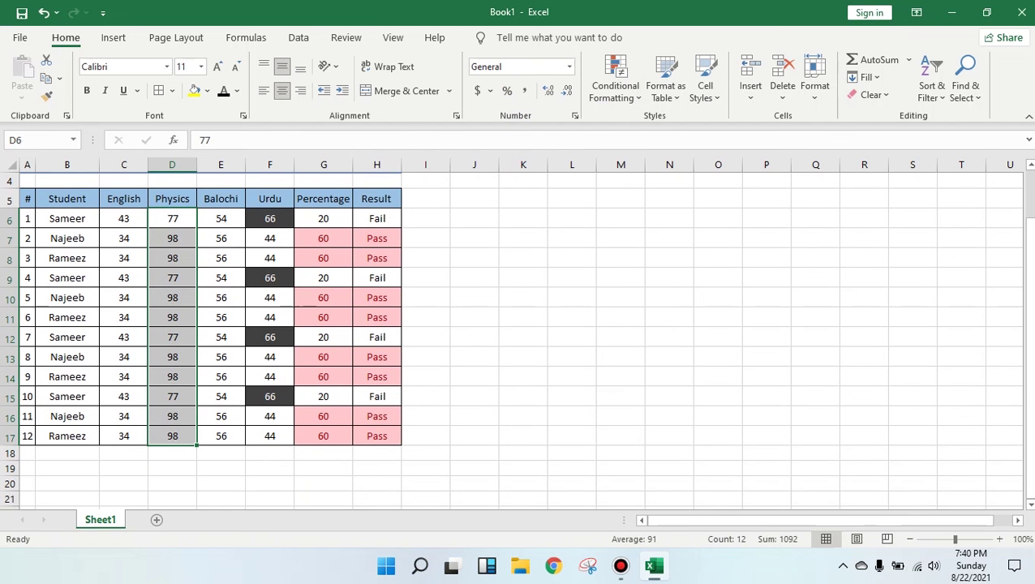
left_click(569, 67)
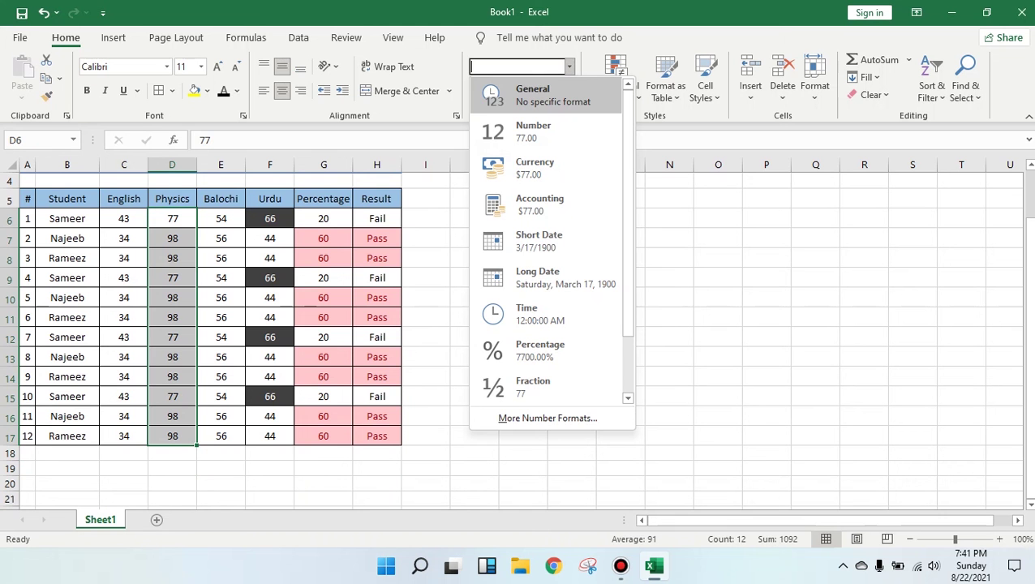
key("Down")
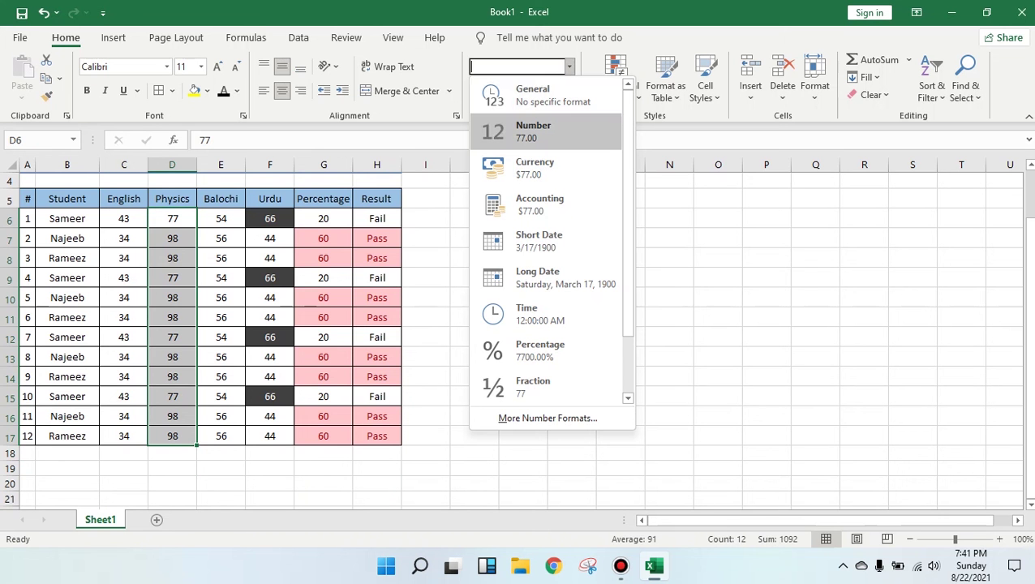
key("Return")
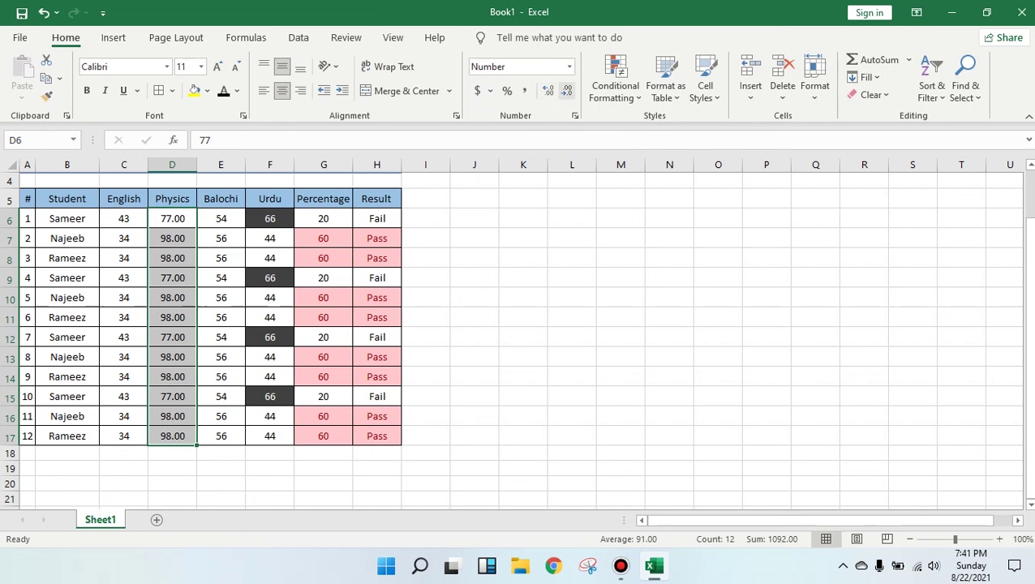
left_click(565, 90)
left_click(565, 90)
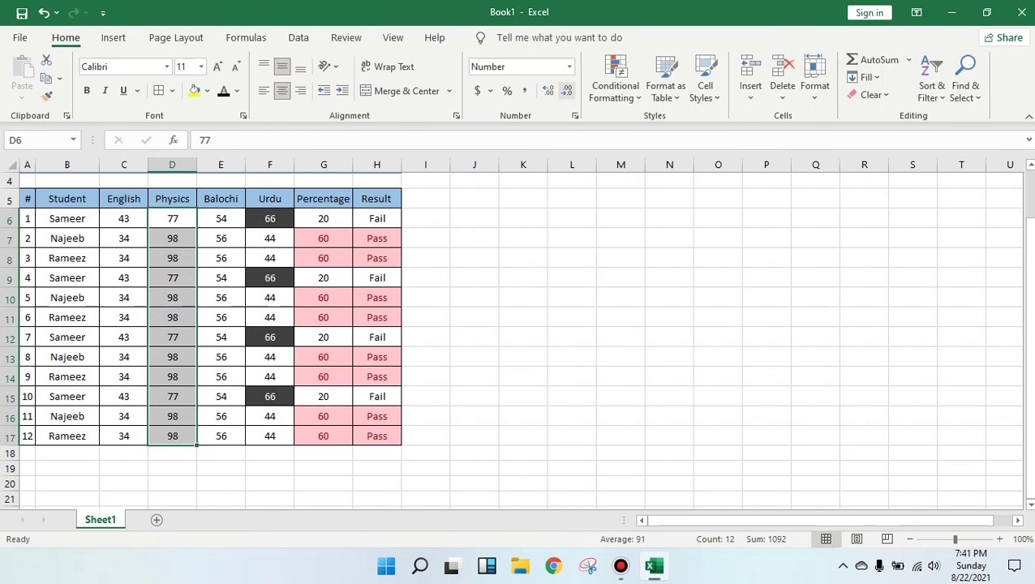
Switch the Physics marks to Currency, then to Short Date format.
left_click(569, 67)
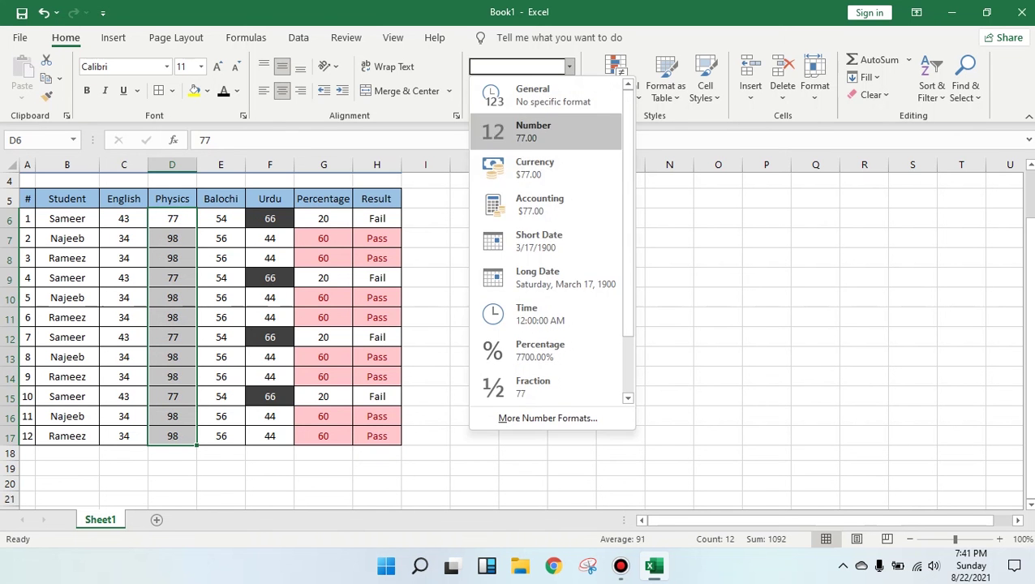
left_click(511, 67)
type("Currency")
key("Return")
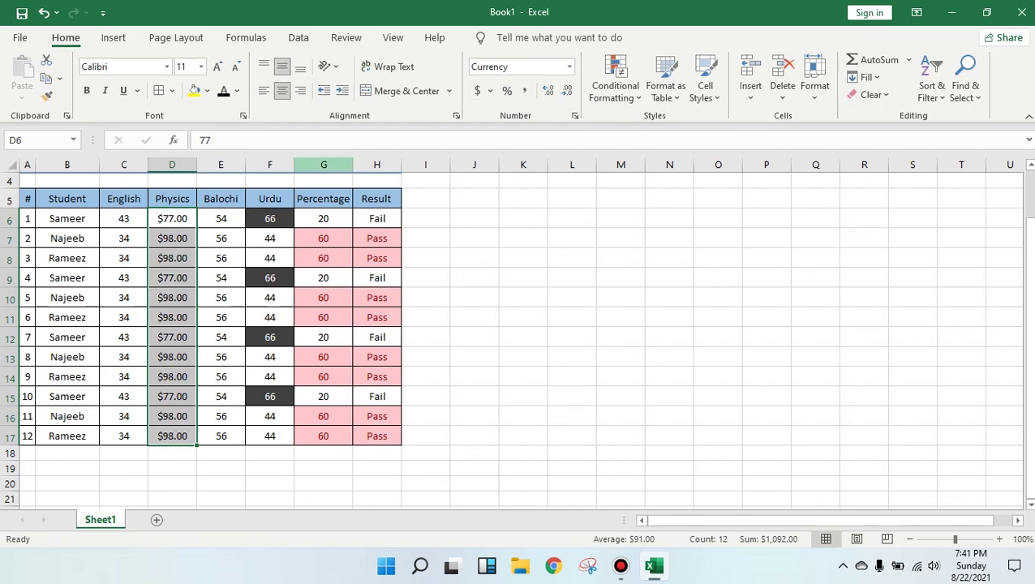
left_click(569, 66)
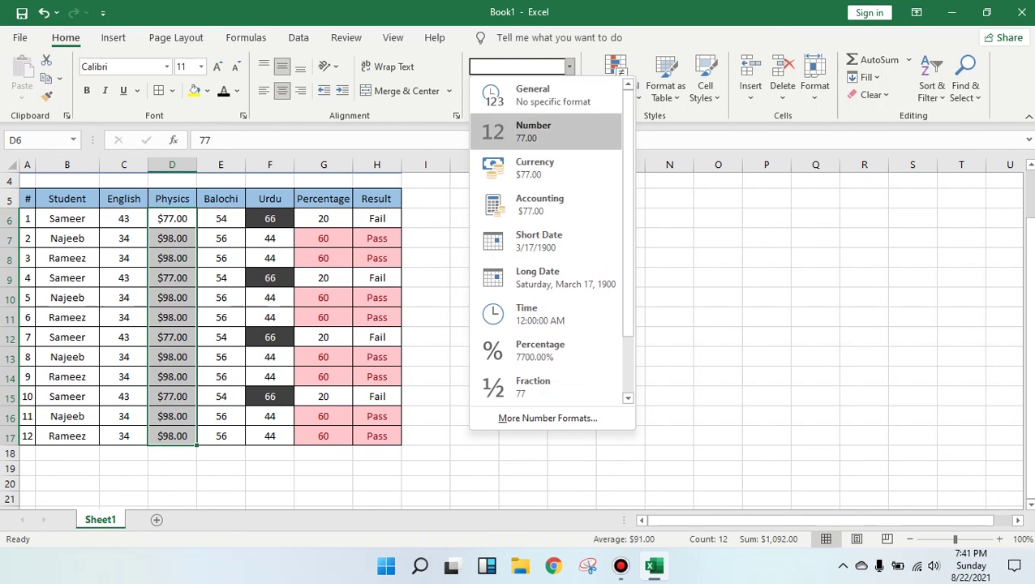
key("Down")
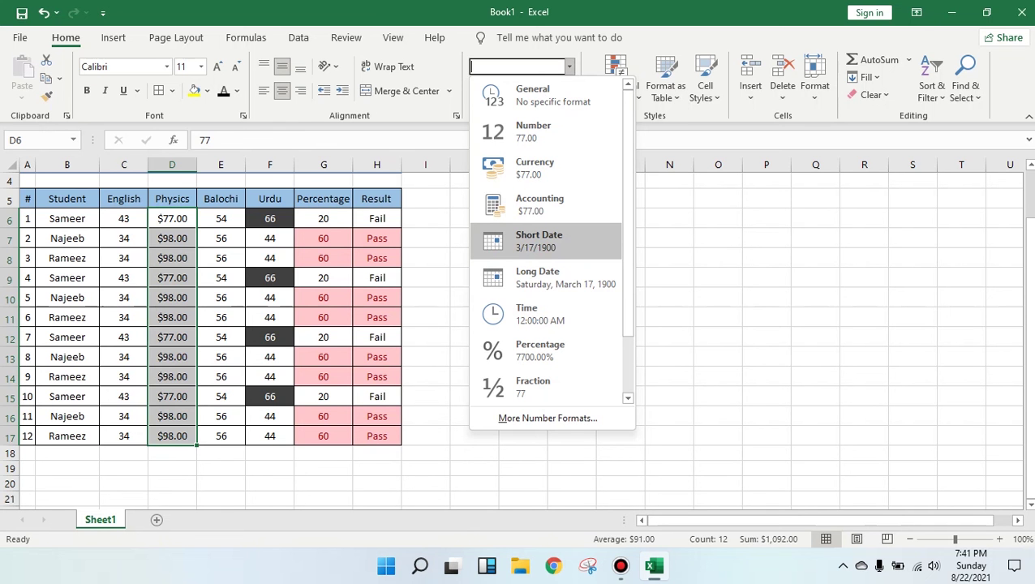
key("Return")
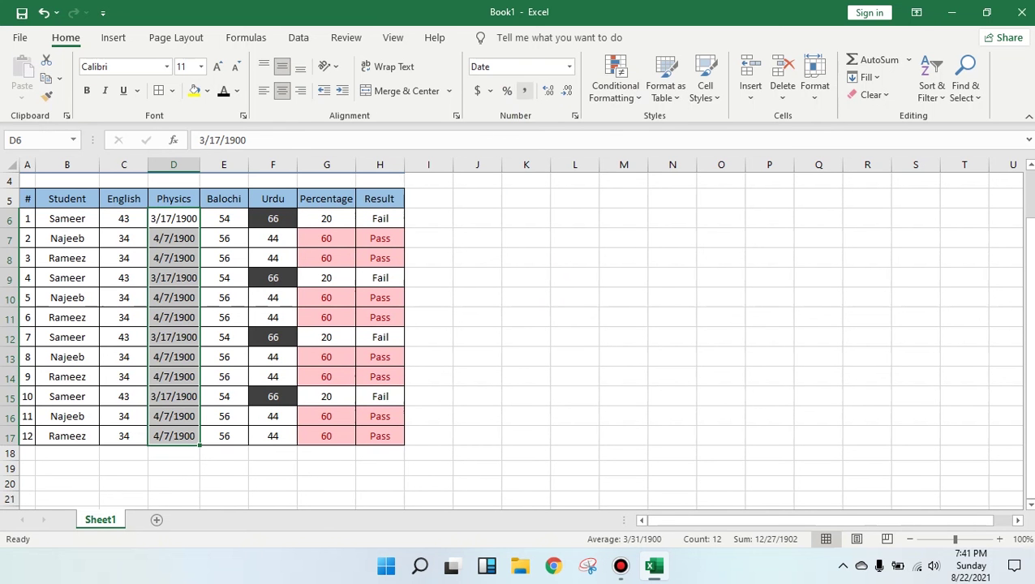
Try Percentage format on the Physics marks, then undo it to keep the dates.
key("alt+h")
key("n")
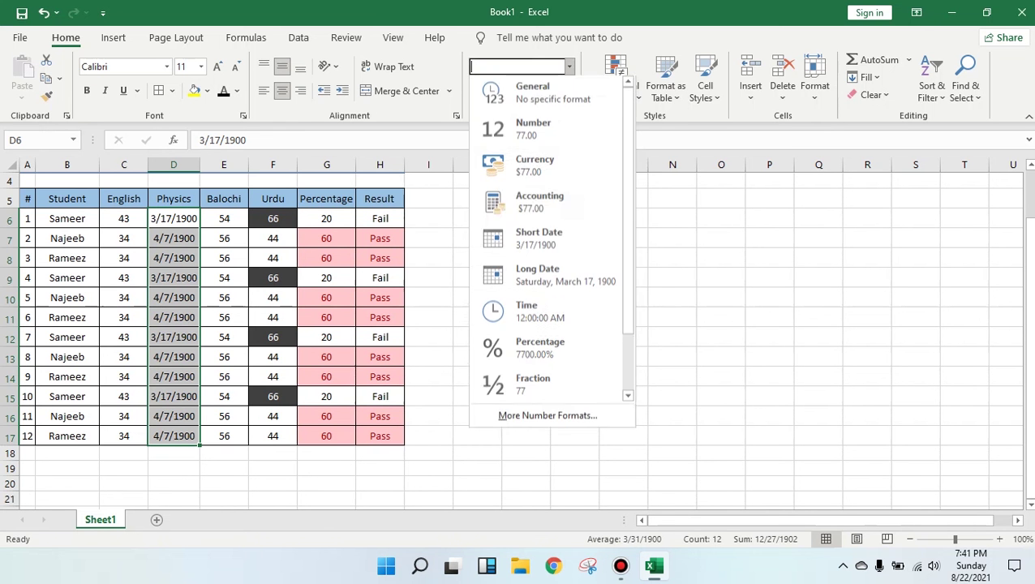
key("Down")
key("Down")
key("Down")
key("Down")
key("Down")
key("Down")
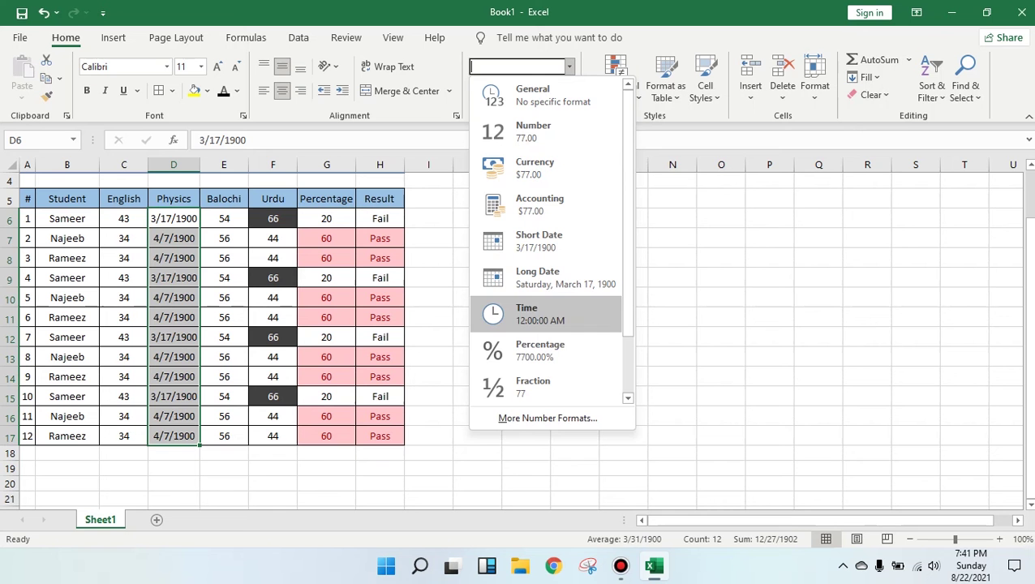
key("Down")
key("Return")
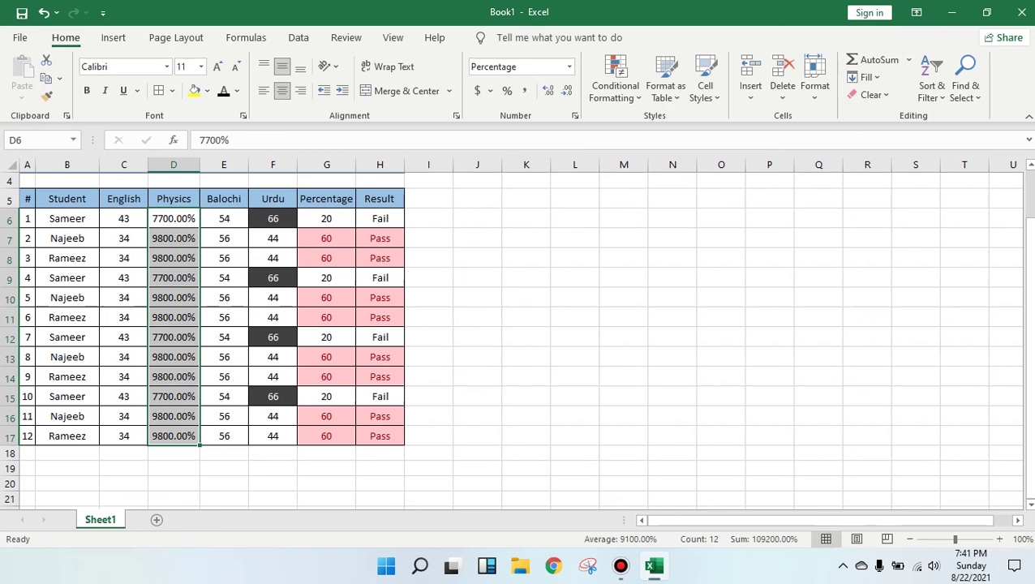
key("ctrl+z")
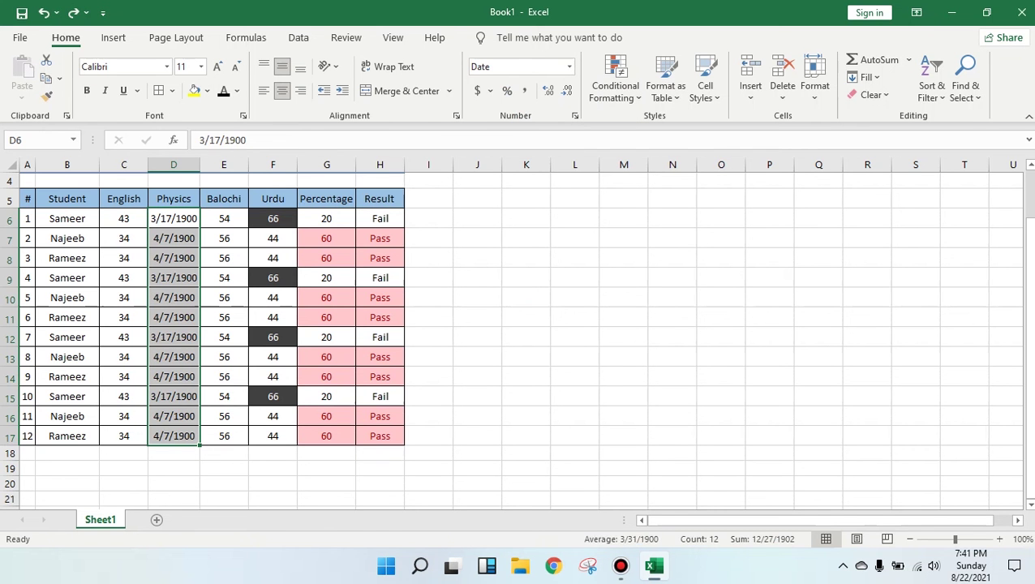
left_click_drag(326, 218, 326, 435)
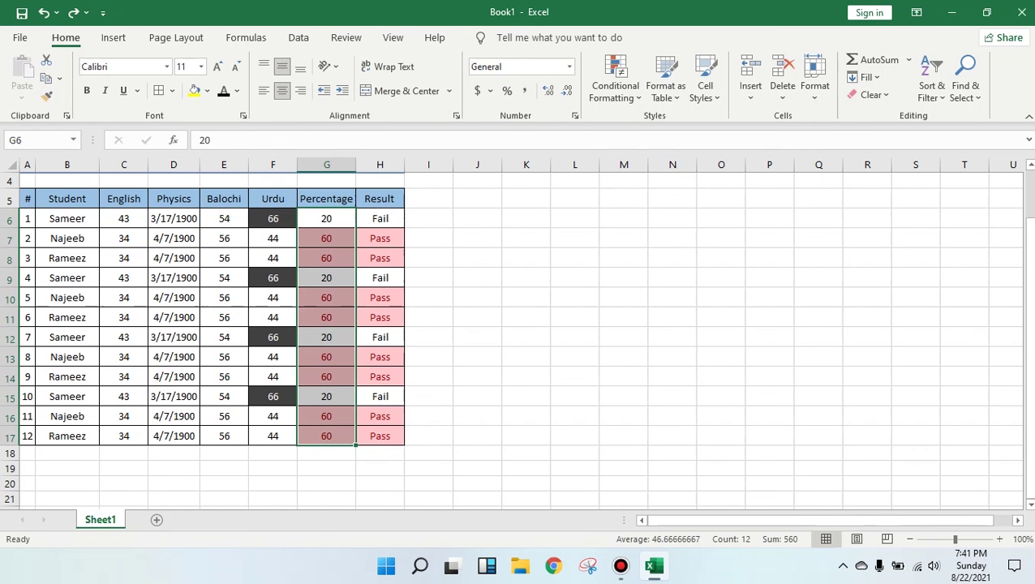
Apply Percentage format with no decimal places to the Percentage column G6:G17.
key("alt+h")
key("n")
key("Down")
key("Down")
key("Down")
key("Down")
key("Down")
key("Down")
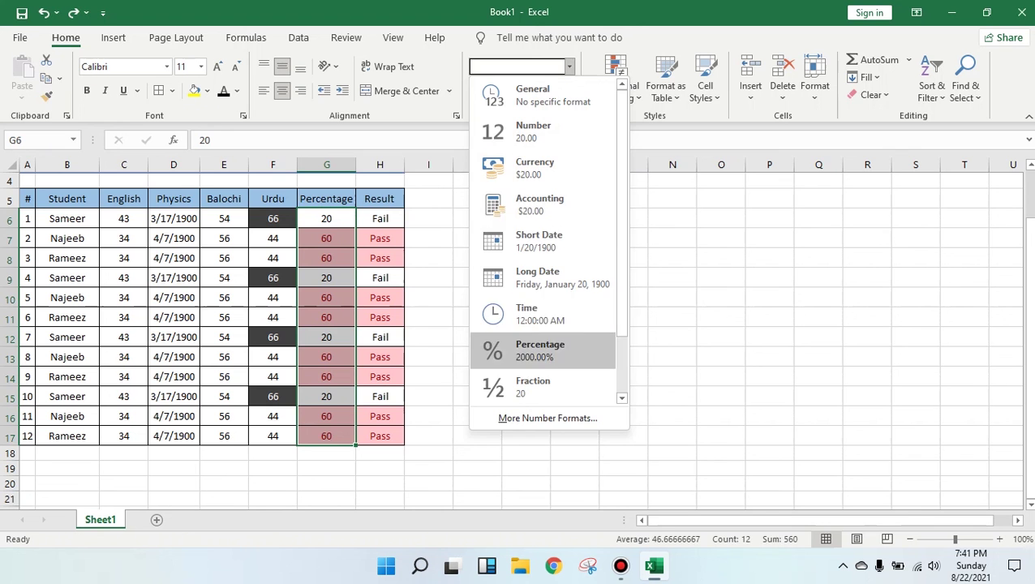
key("Escape")
key("Return")
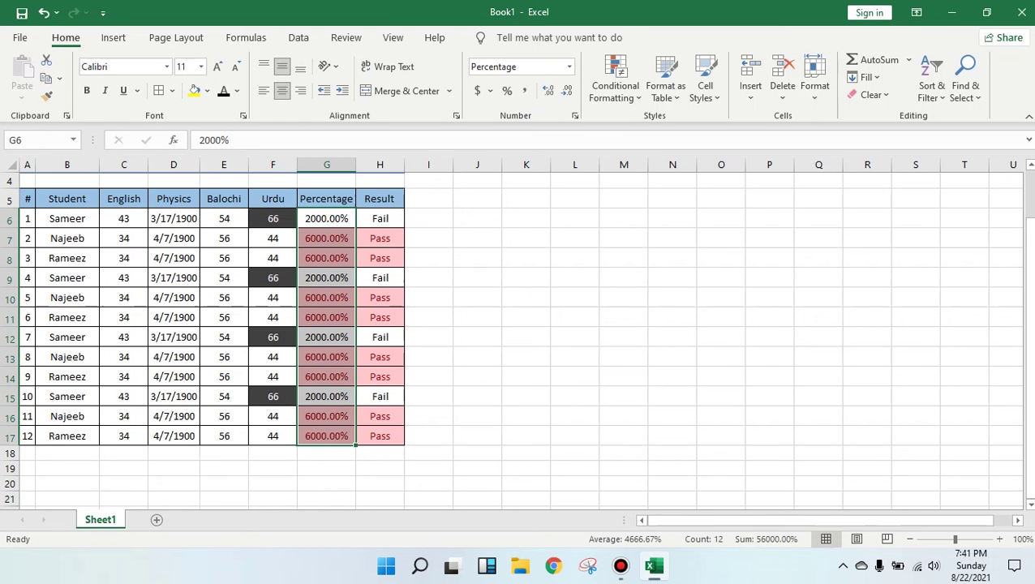
left_click(566, 90)
left_click(566, 90)
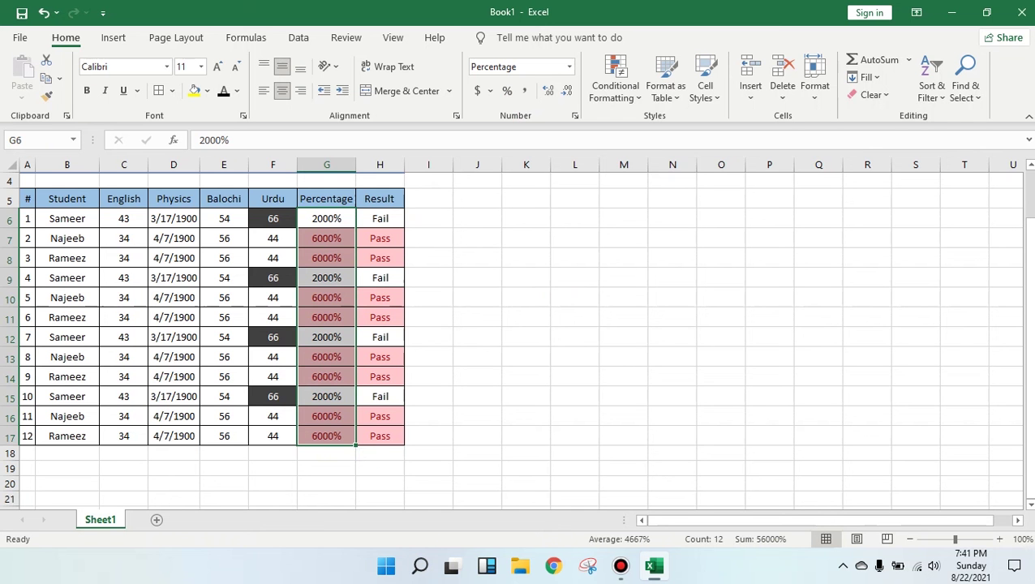
Re-enter 20 in G6 and G7 so both read 20%, then select them.
left_click(326, 218)
type("20")
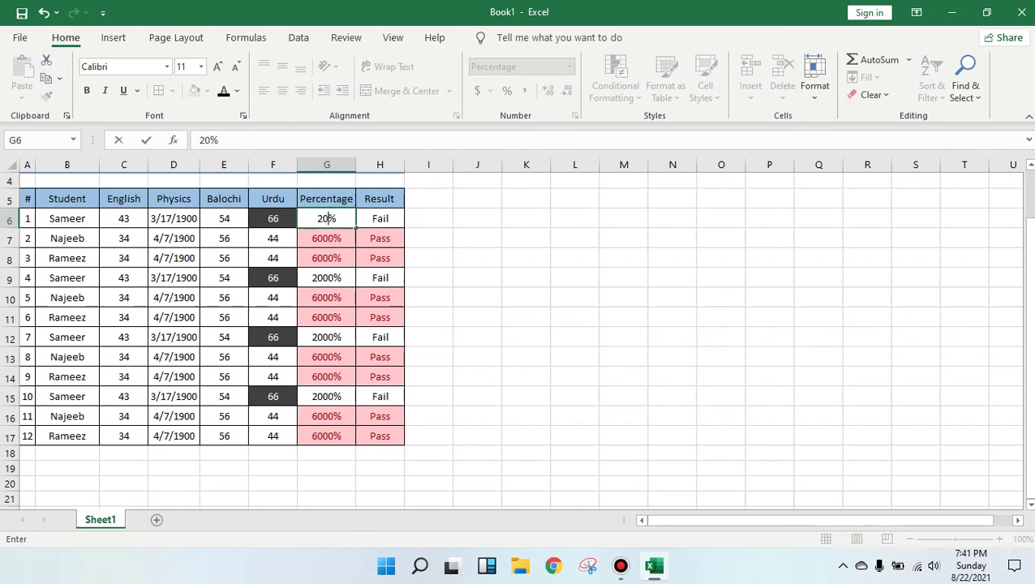
key("Return")
type("20")
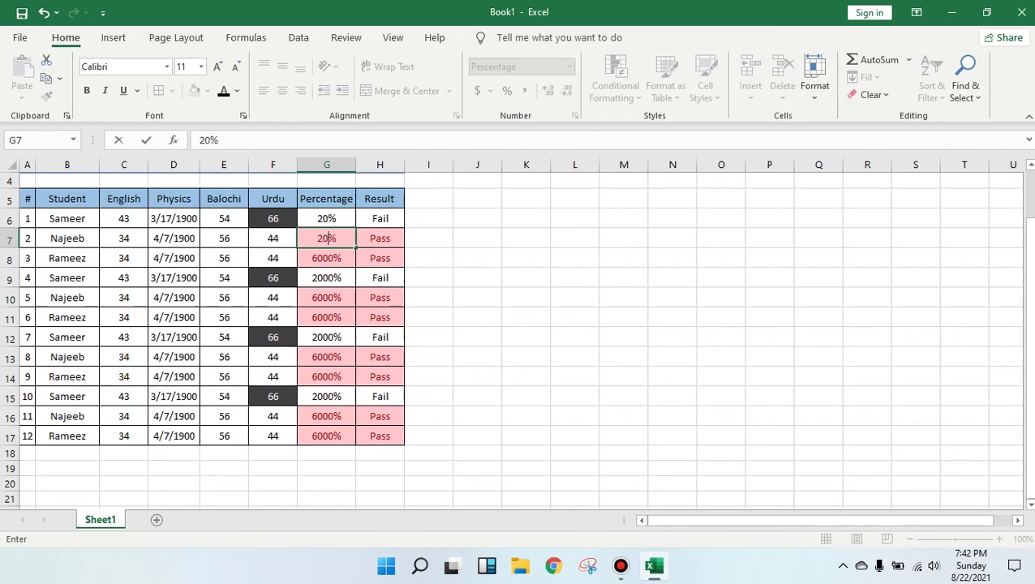
key("Return")
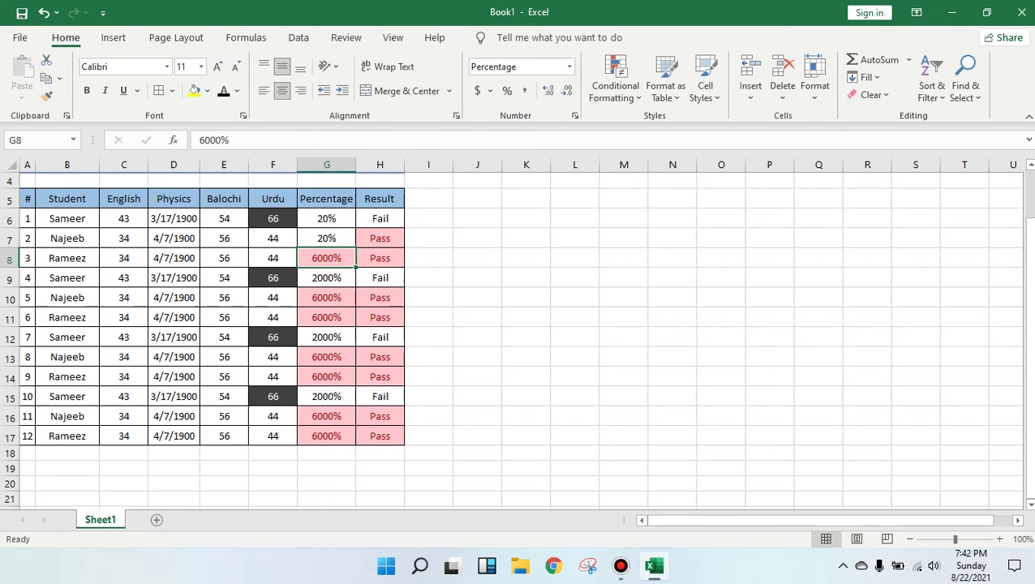
left_click_drag(326, 218, 326, 238)
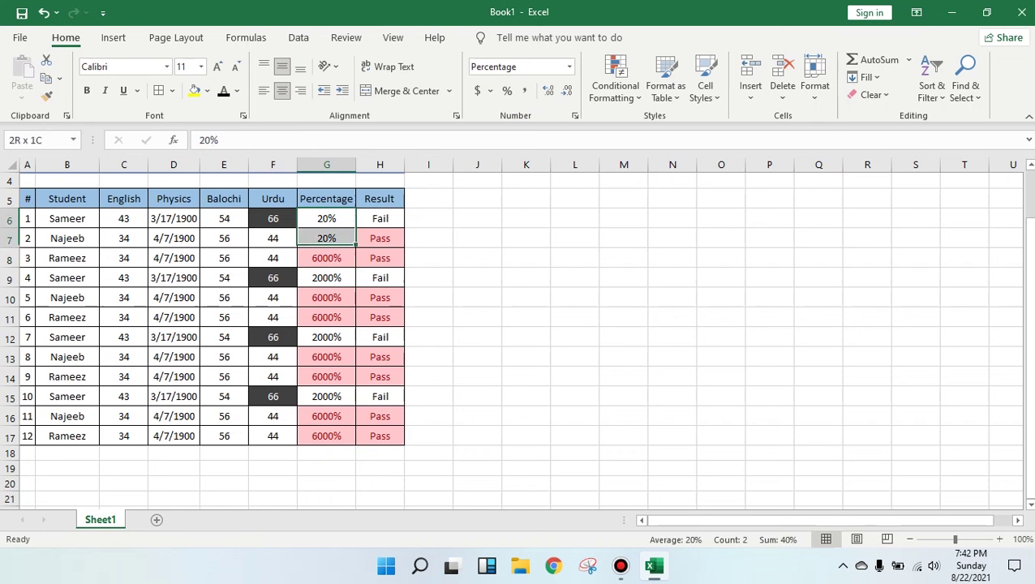
left_click(569, 67)
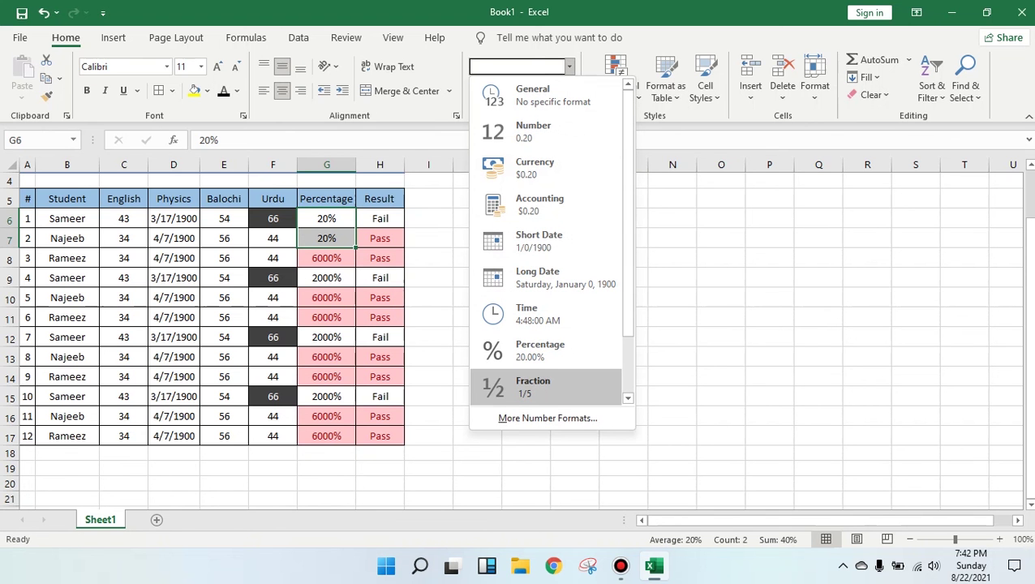
Open Format Cells for the two 20% cells and pick the Text category, previewing 0.2.
left_click(548, 418)
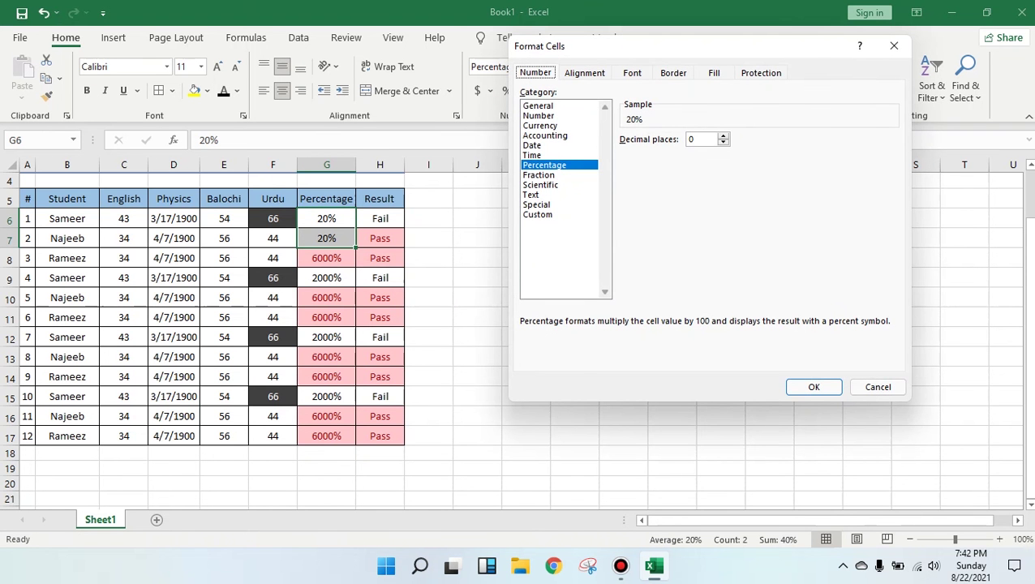
left_click(537, 214)
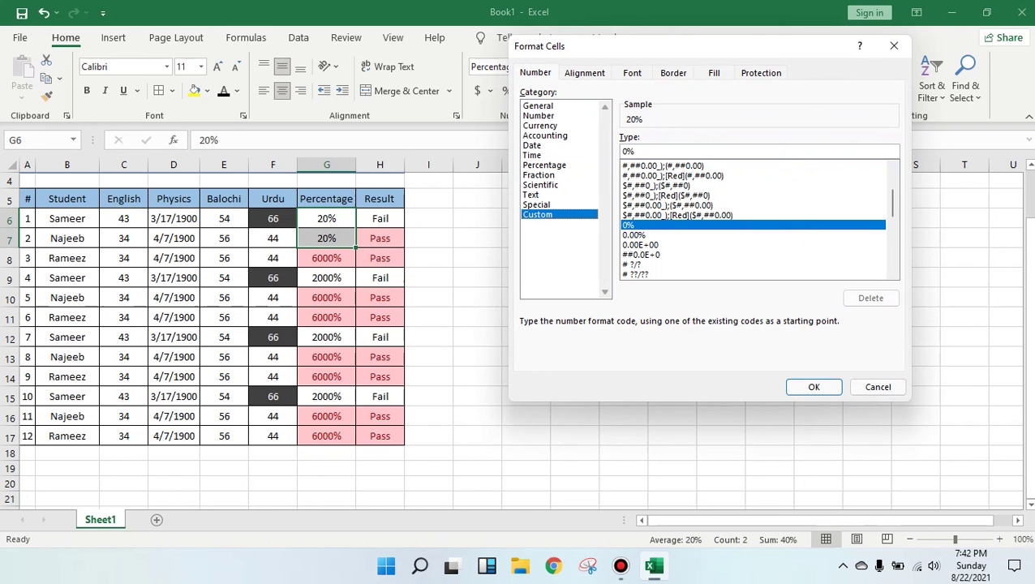
left_click(531, 194)
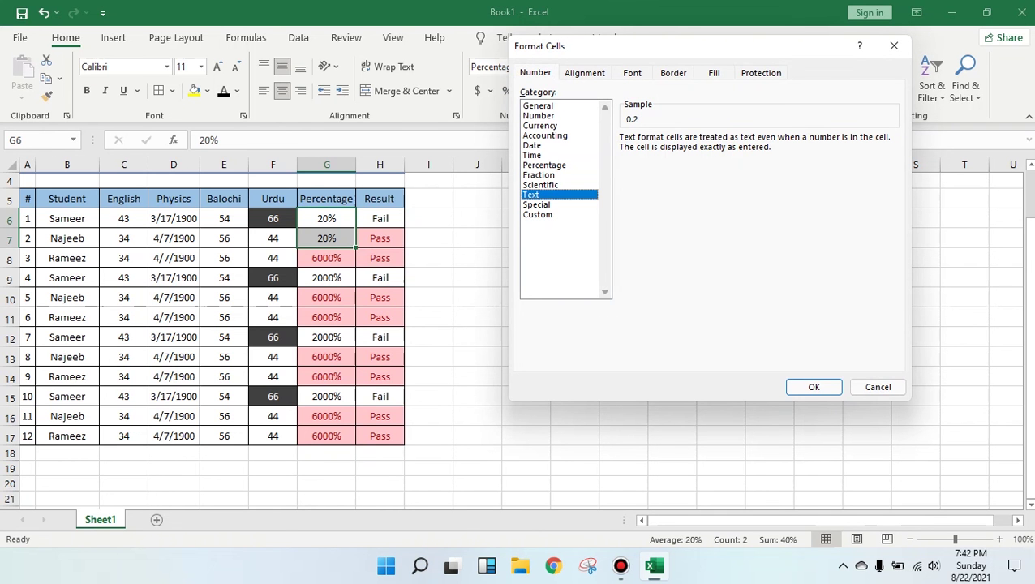